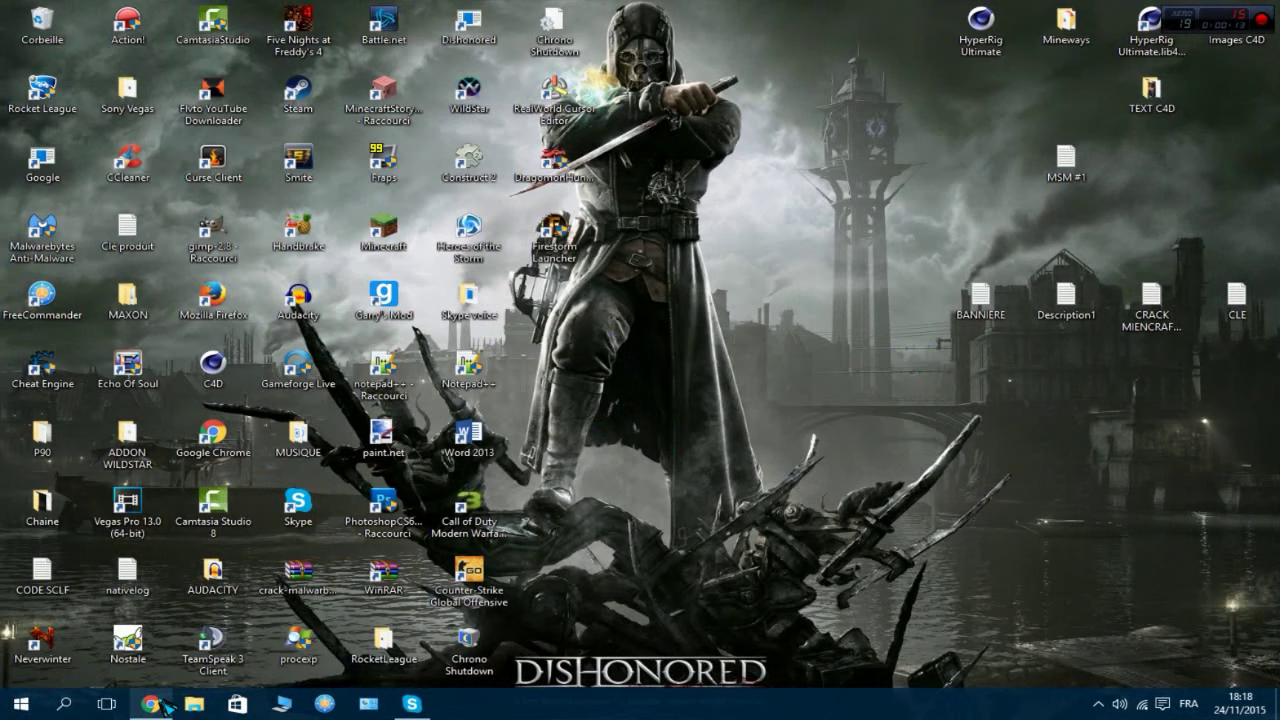
{"action": "left_click", "coordinate": [172, 704]}
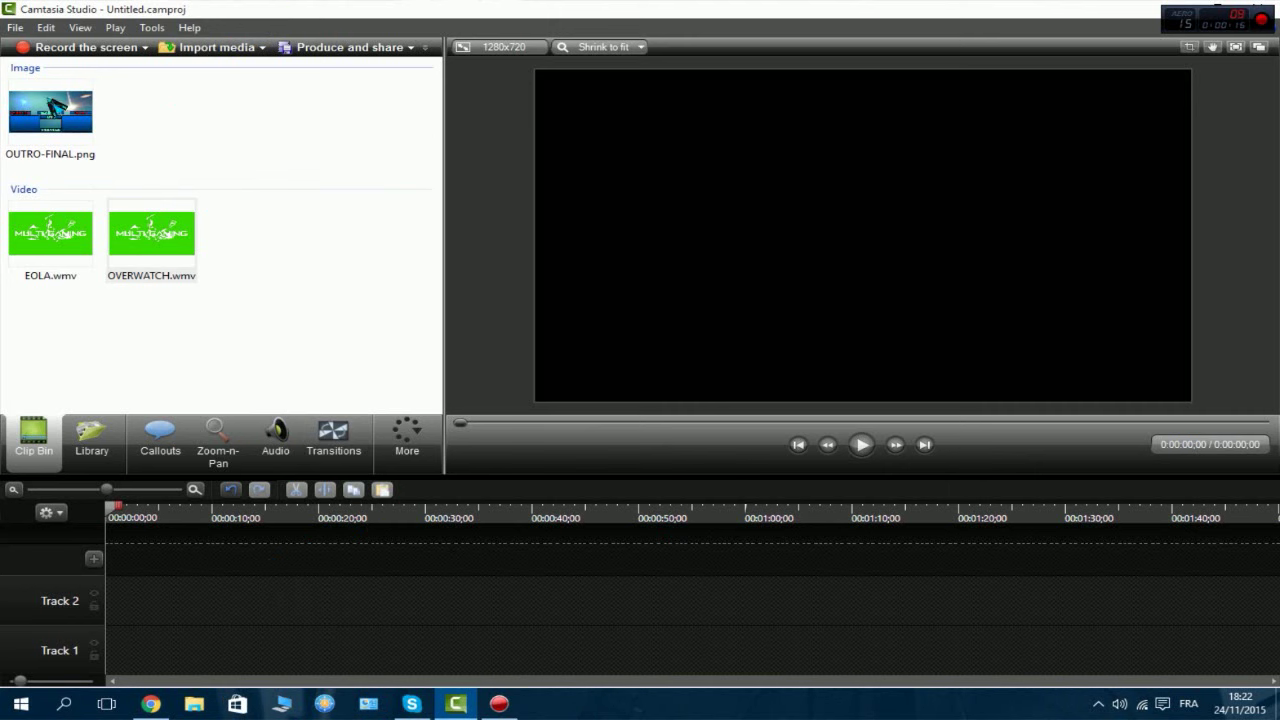
{"action": "left_click", "coordinate": [72, 126]}
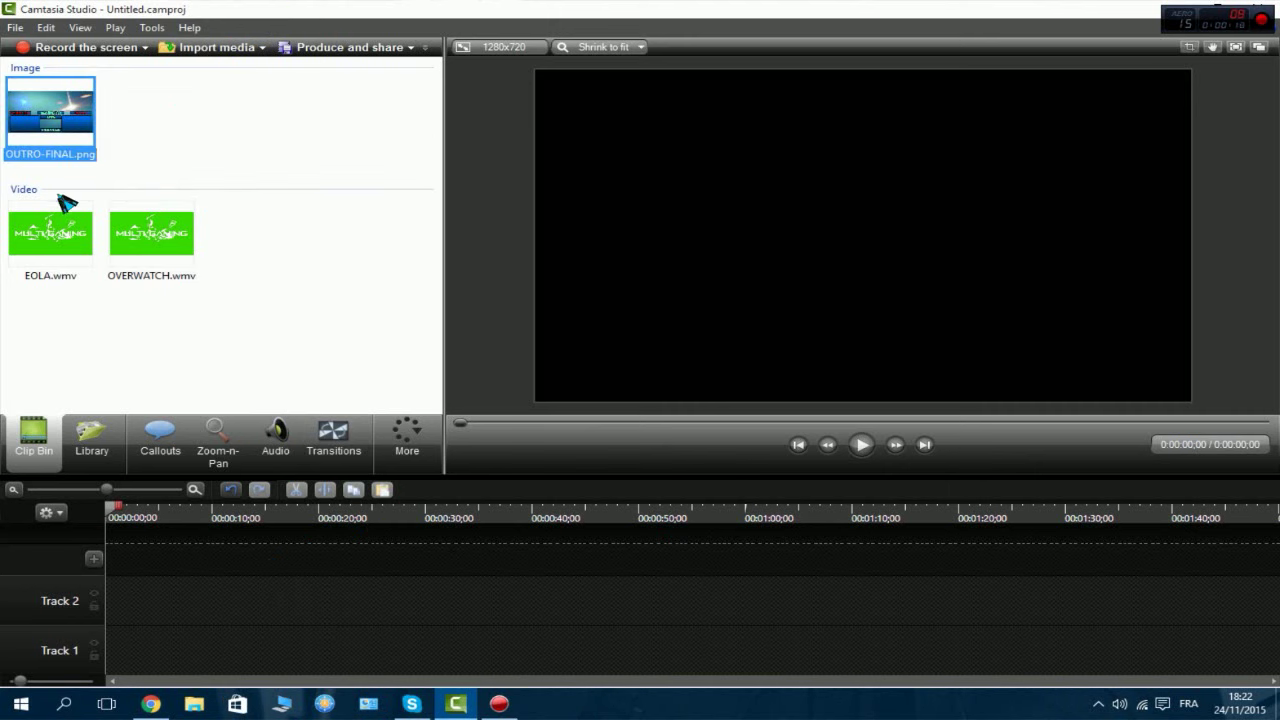
{"action": "left_click", "coordinate": [61, 250]}
{"action": "left_click", "coordinate": [130, 249]}
{"action": "left_click", "coordinate": [88, 252]}
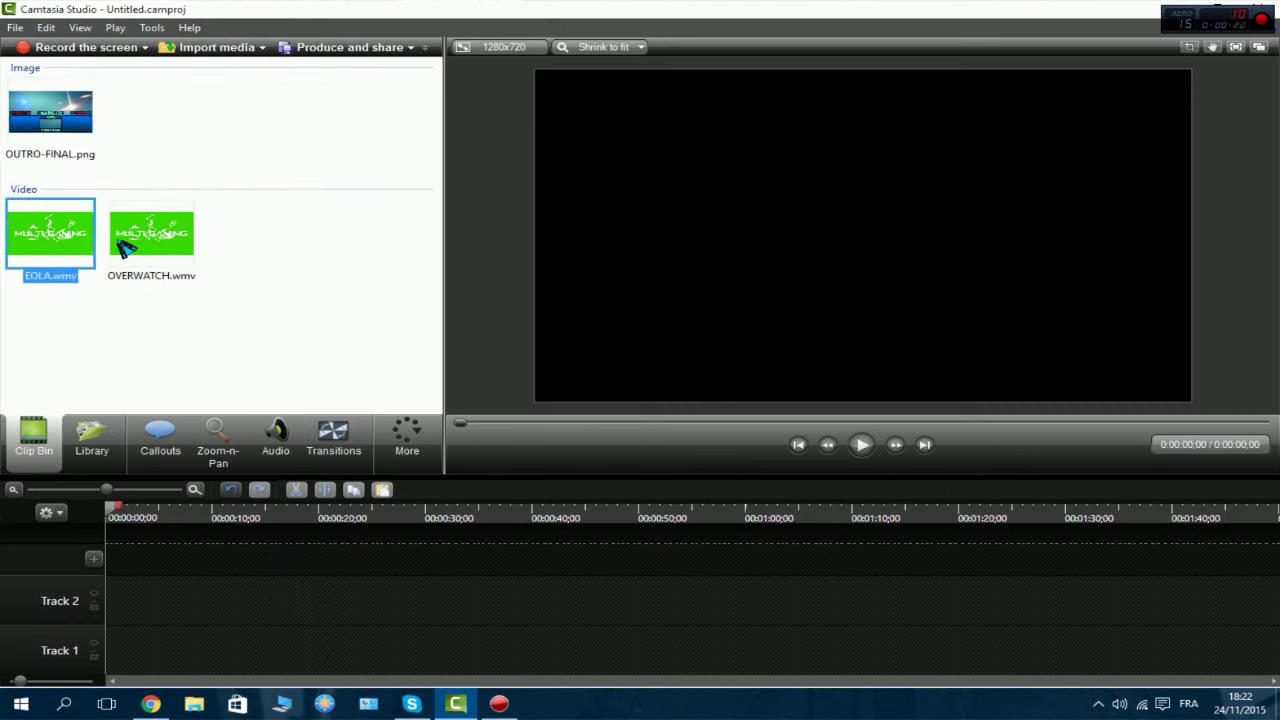
{"action": "left_click", "coordinate": [127, 248]}
{"action": "left_click", "coordinate": [65, 232]}
Place OUTRO-FINAL.png at the start of Track 1 and stretch its upper and lower edges to fill the 1280x720 canvas
{"action": "left_click_drag", "start_coordinate": [62, 177], "coordinate": [378, 650]}
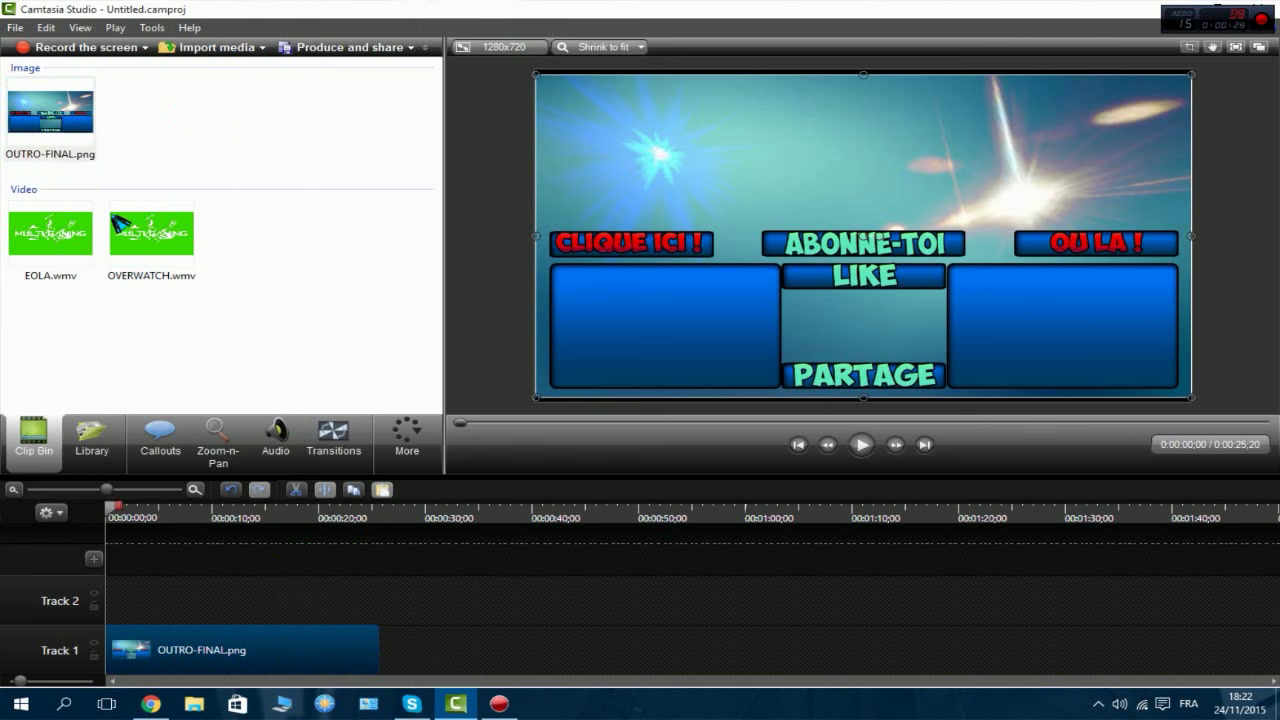
{"action": "left_click", "coordinate": [864, 452]}
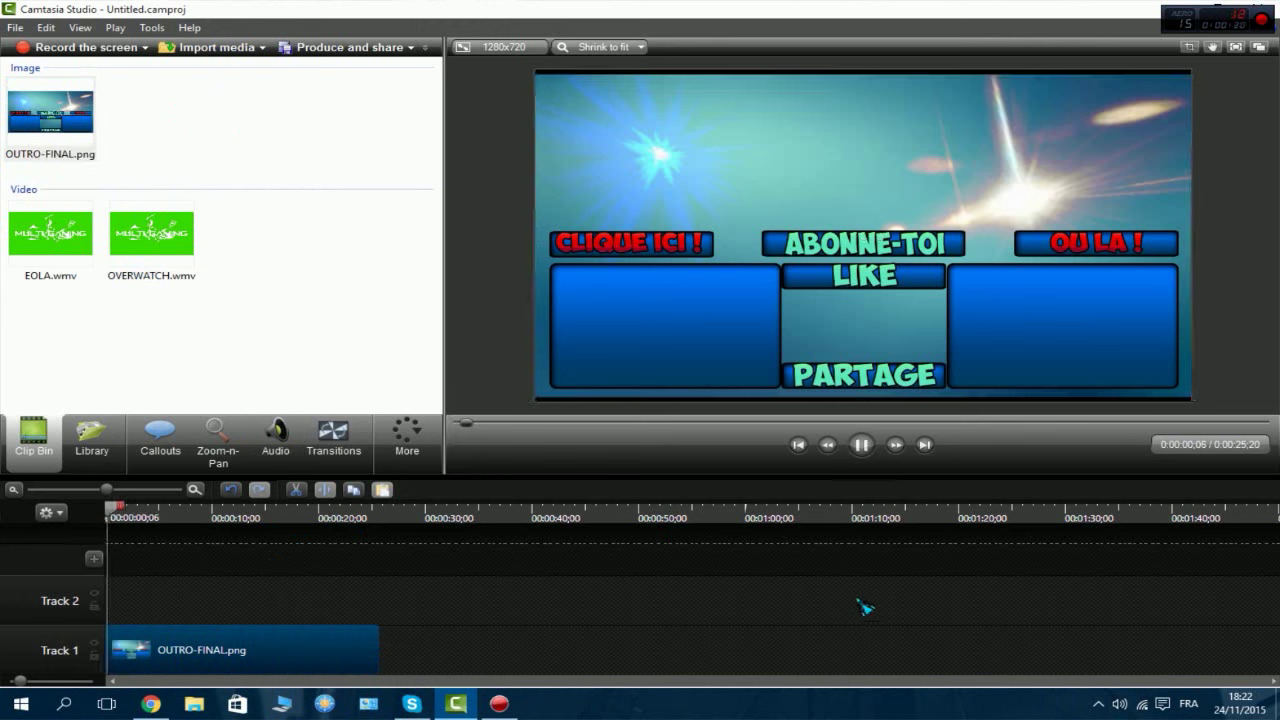
{"action": "left_click", "coordinate": [858, 445]}
{"action": "left_click_drag", "start_coordinate": [863, 395], "coordinate": [863, 402]}
{"action": "left_click_drag", "start_coordinate": [863, 73], "coordinate": [863, 68]}
{"action": "left_click", "coordinate": [861, 444]}
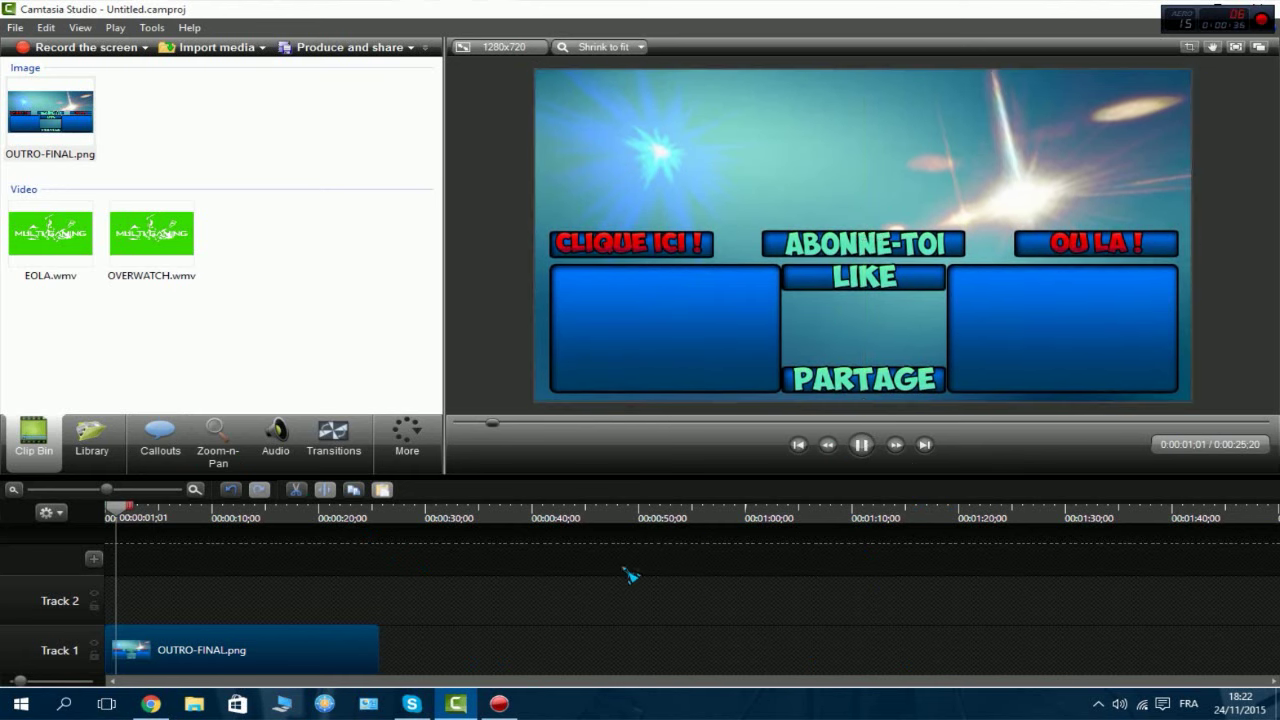
{"action": "left_click", "coordinate": [861, 444]}
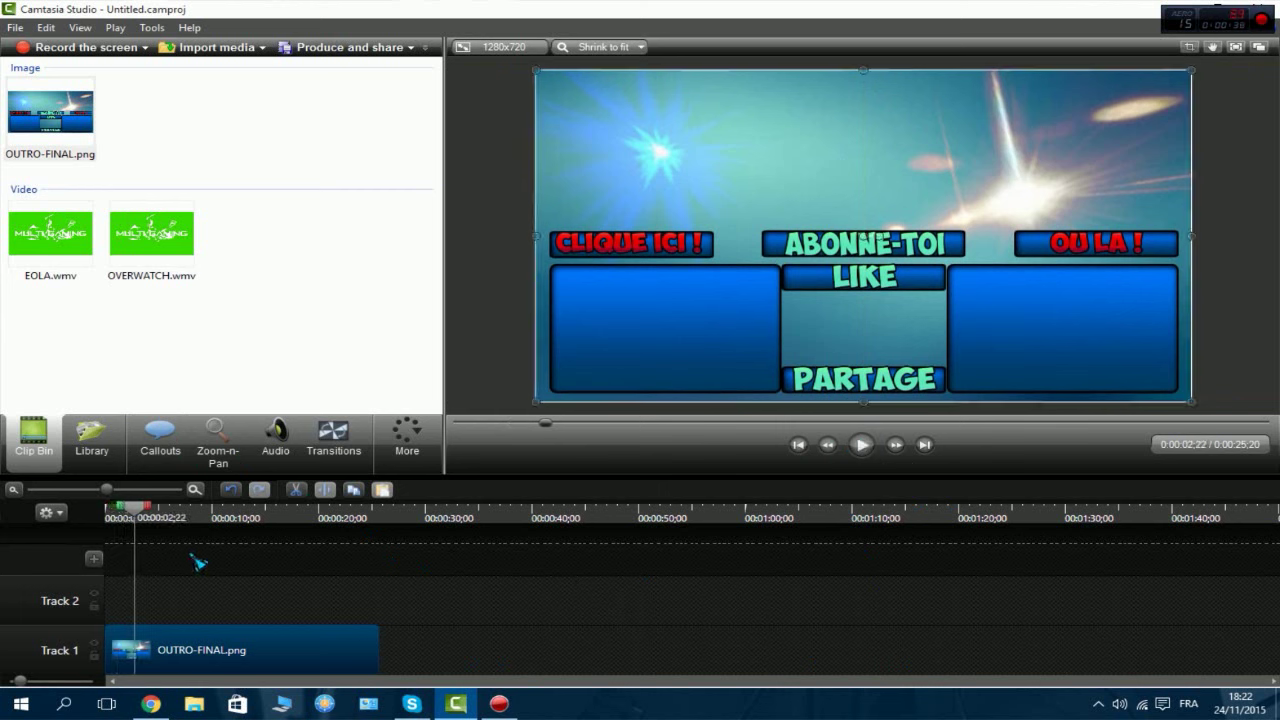
{"action": "left_click_drag", "start_coordinate": [133, 524], "coordinate": [109, 517]}
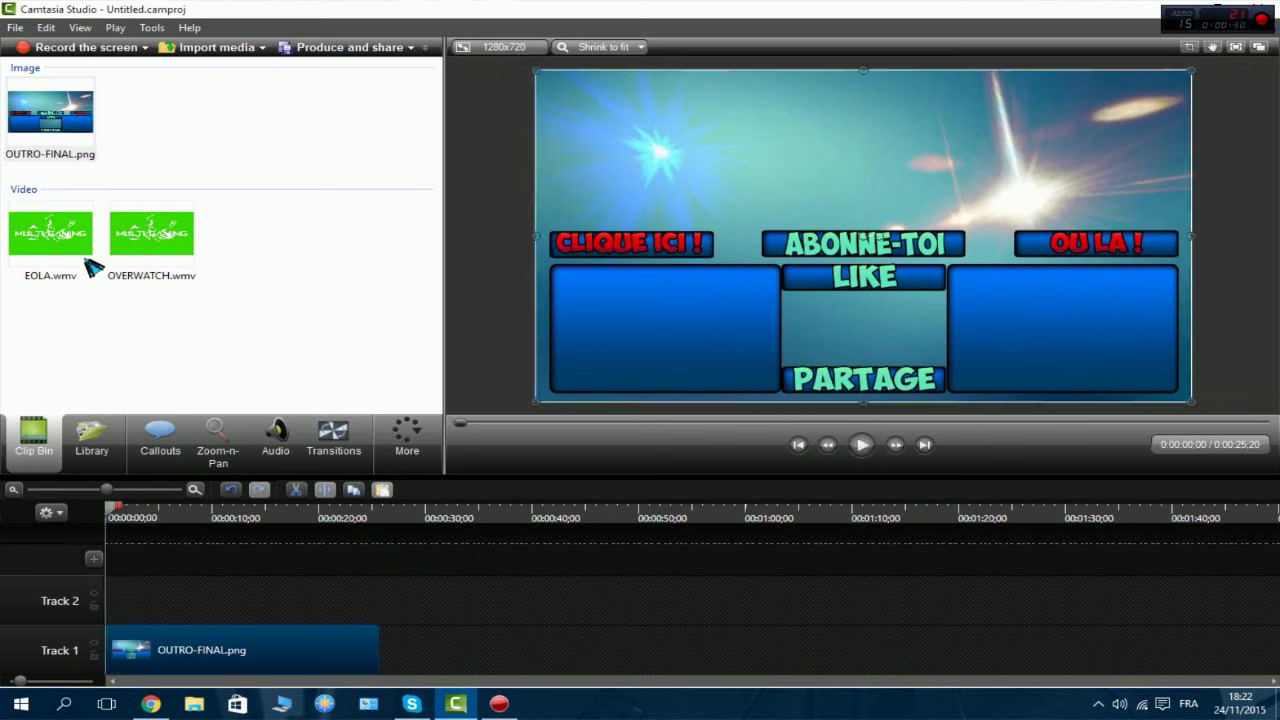
Add EOLA.wmv to Track 2, starting at about 34 seconds, clear of the outro image
{"action": "left_click_drag", "start_coordinate": [76, 237], "coordinate": [72, 233]}
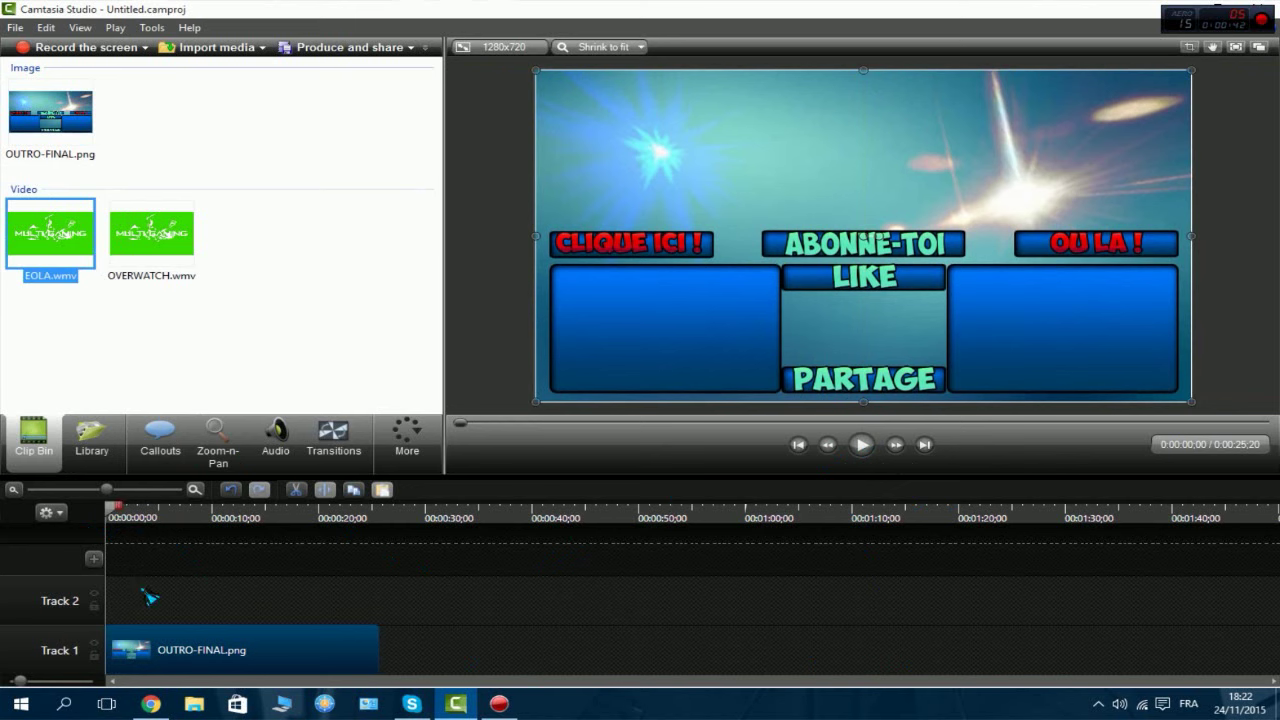
{"action": "left_click_drag", "start_coordinate": [143, 591], "coordinate": [128, 620]}
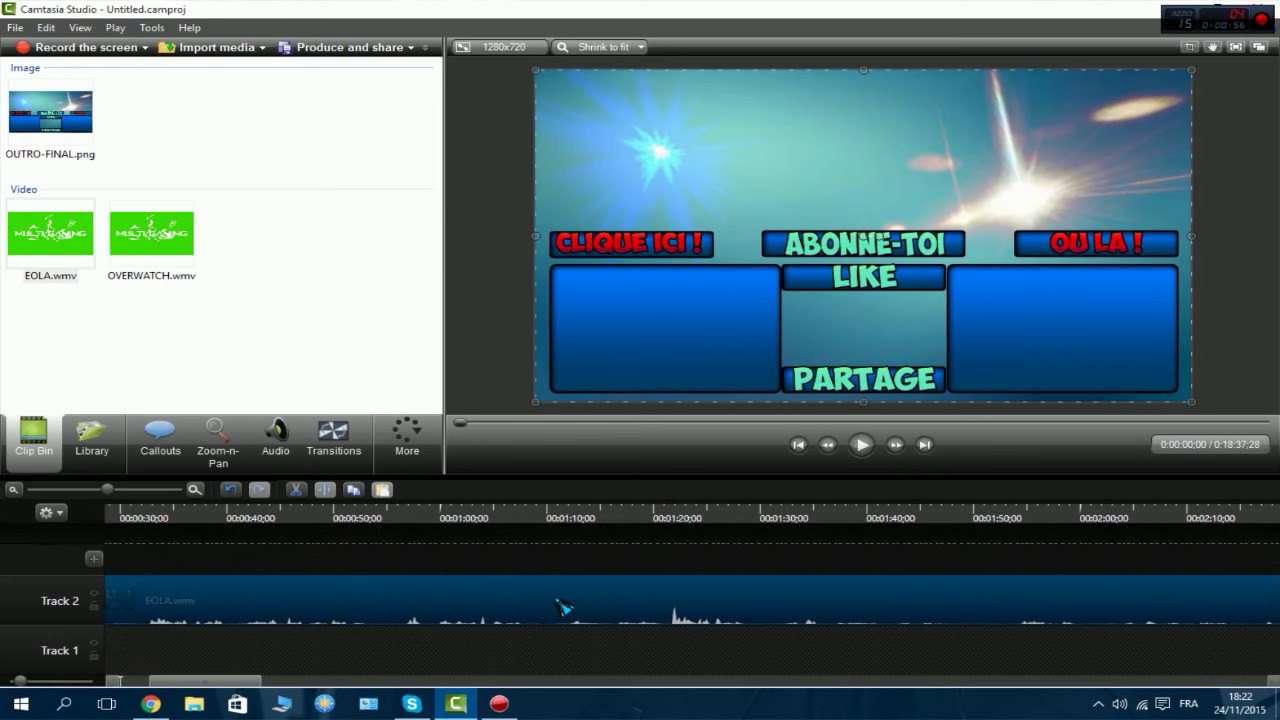
{"action": "left_click_drag", "start_coordinate": [457, 617], "coordinate": [524, 625]}
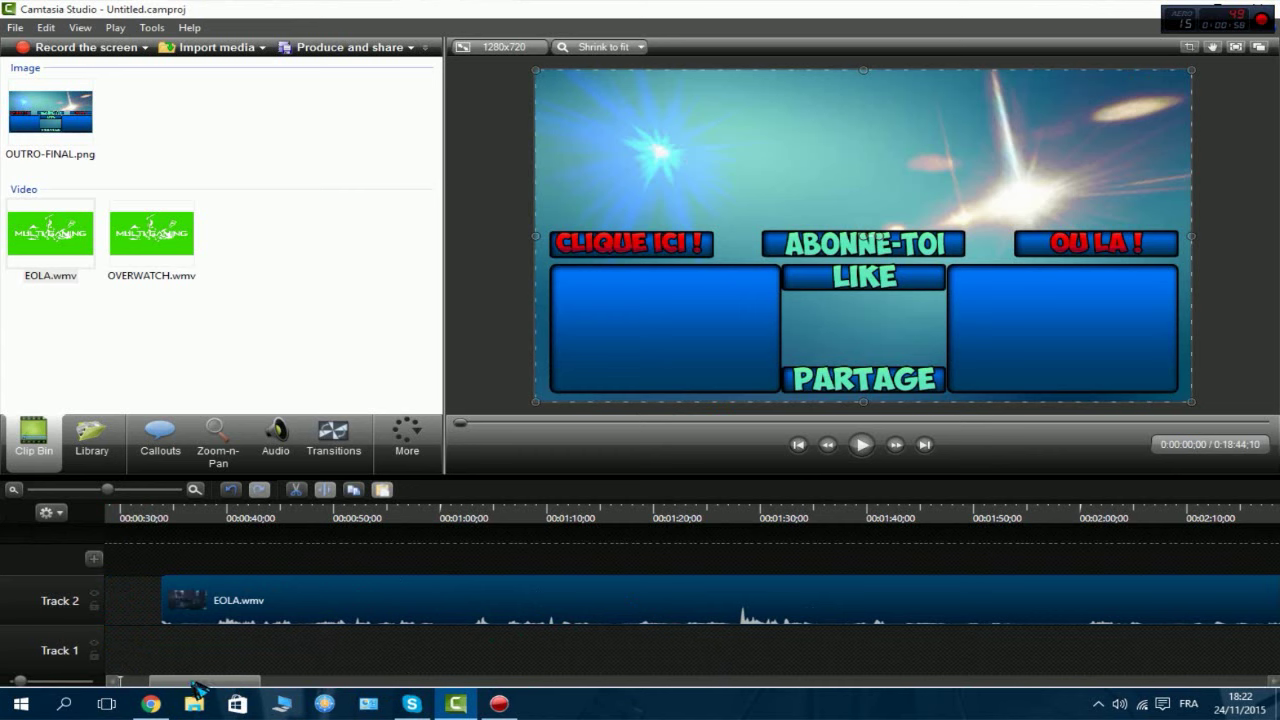
Trim the end of EOLA.wmv to about 6:15 on the timeline and its beginning to leave an excerpt of about 57 seconds
{"action": "left_click_drag", "start_coordinate": [191, 681], "coordinate": [94, 684]}
{"action": "left_click", "coordinate": [11, 488]}
{"action": "left_click", "coordinate": [11, 488]}
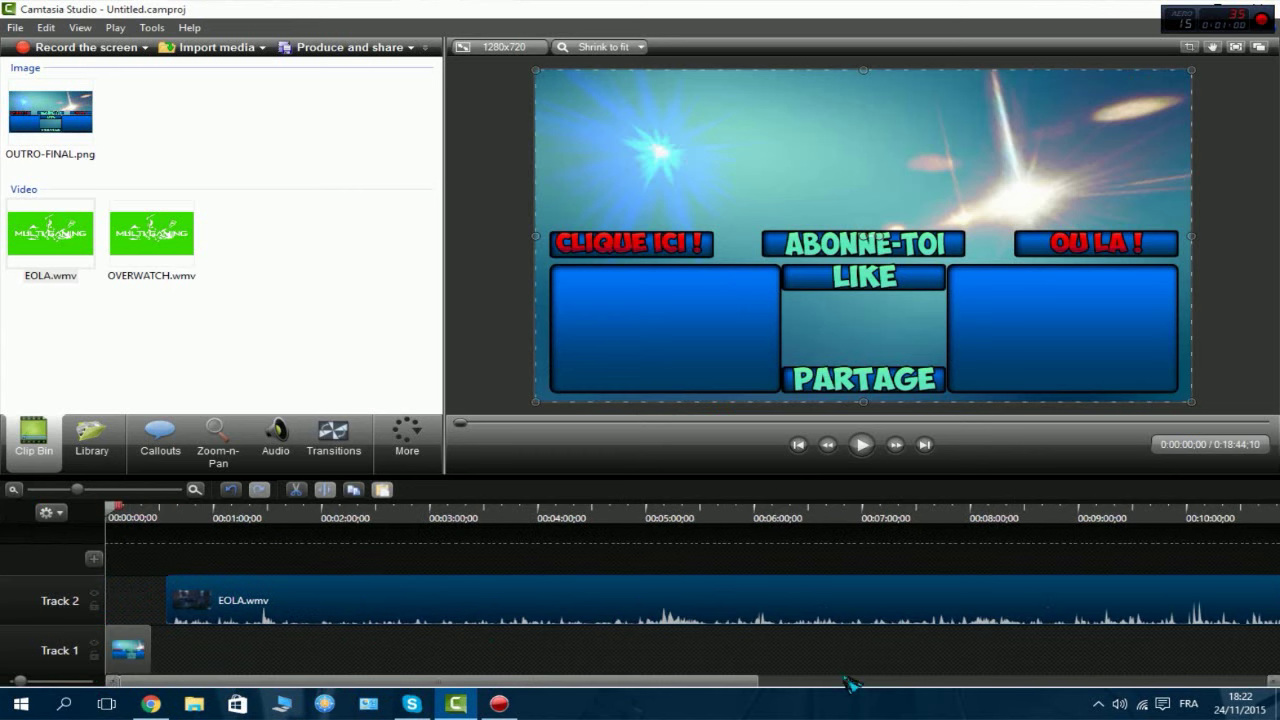
{"action": "left_click", "coordinate": [14, 490]}
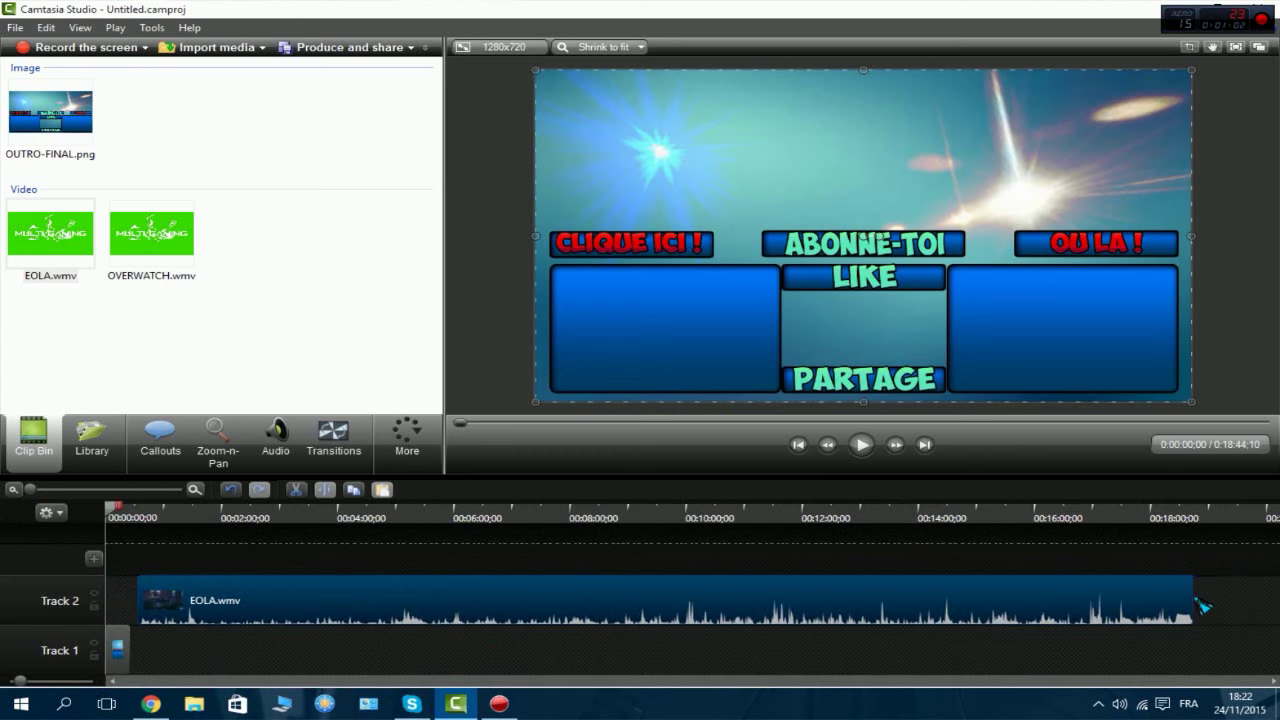
{"action": "left_click_drag", "start_coordinate": [1184, 597], "coordinate": [468, 600]}
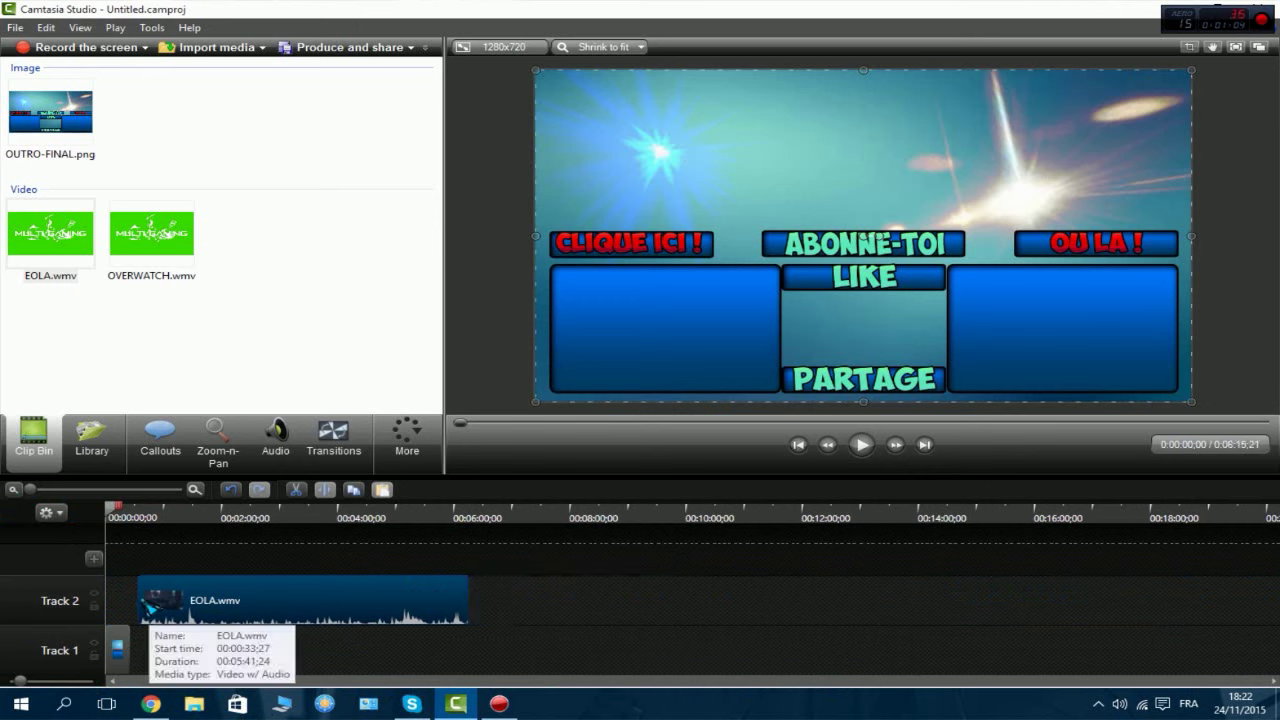
{"action": "left_click_drag", "start_coordinate": [145, 605], "coordinate": [414, 602]}
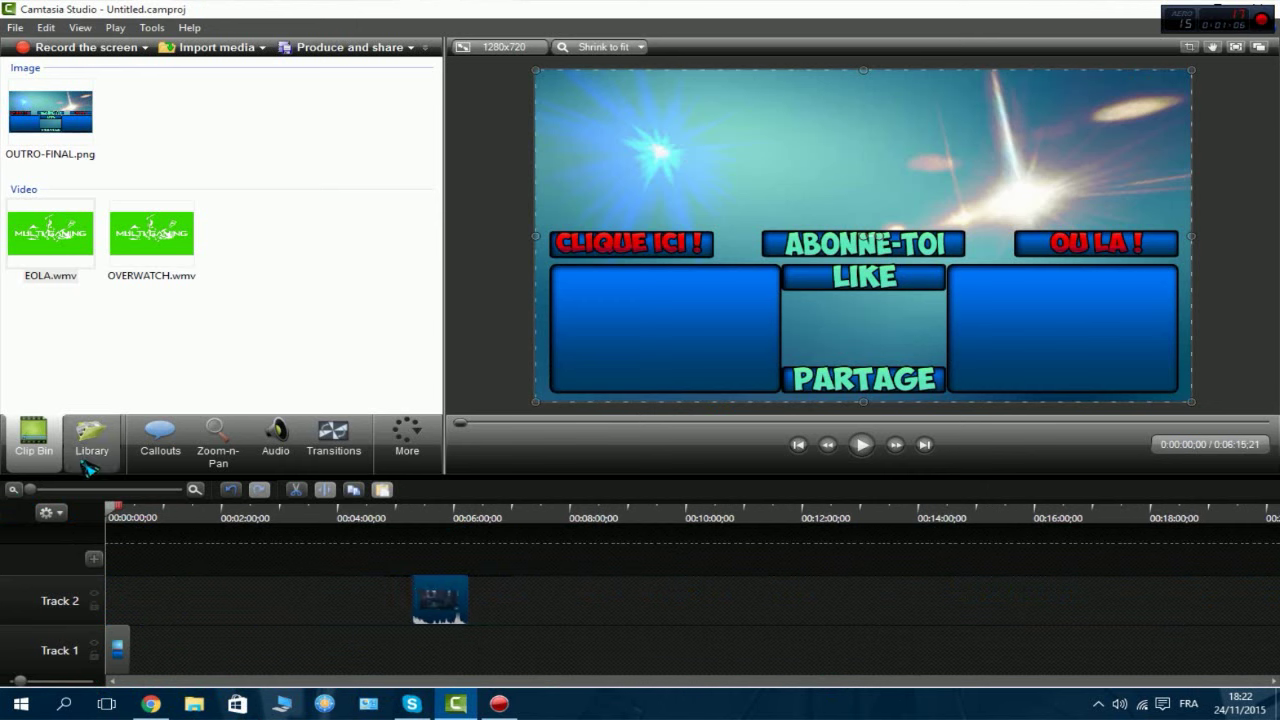
Move the EOLA.wmv excerpt to the start of Track 2 and shorten its end to match OUTRO-FINAL.png
{"action": "left_click", "coordinate": [197, 491]}
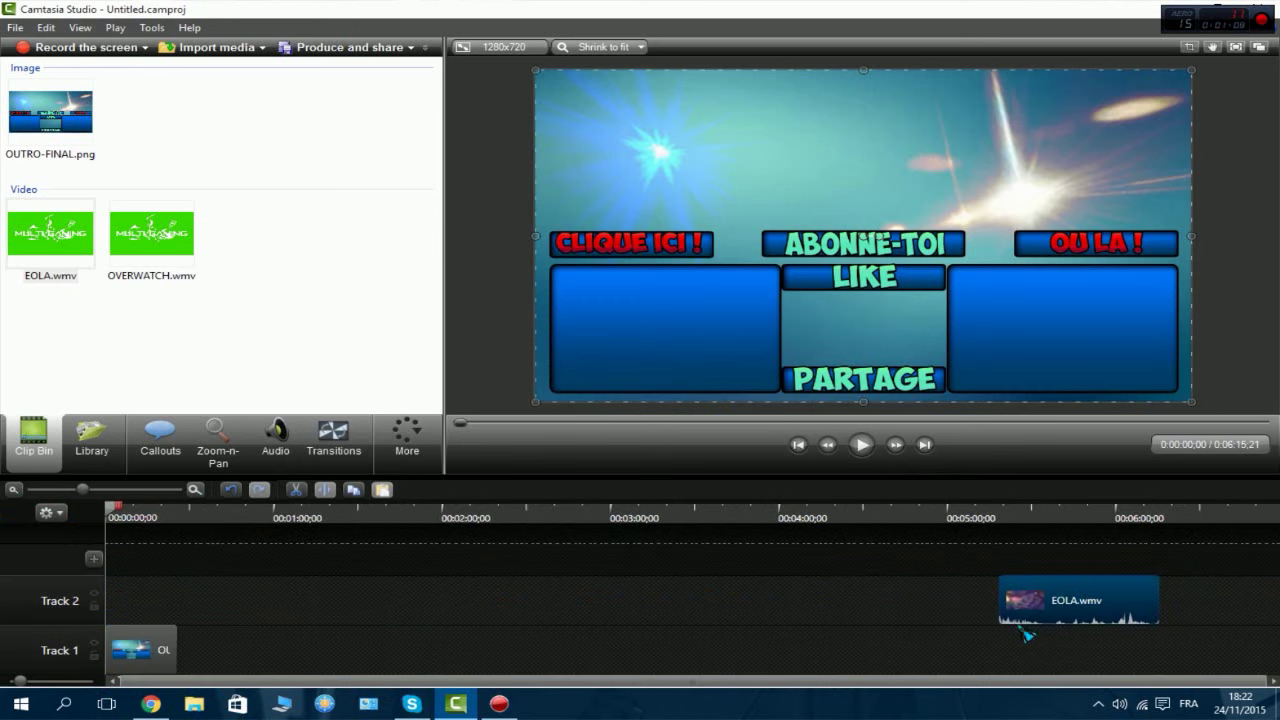
{"action": "left_click_drag", "start_coordinate": [1024, 630], "coordinate": [213, 620]}
{"action": "left_click", "coordinate": [195, 489]}
{"action": "left_click", "coordinate": [195, 489]}
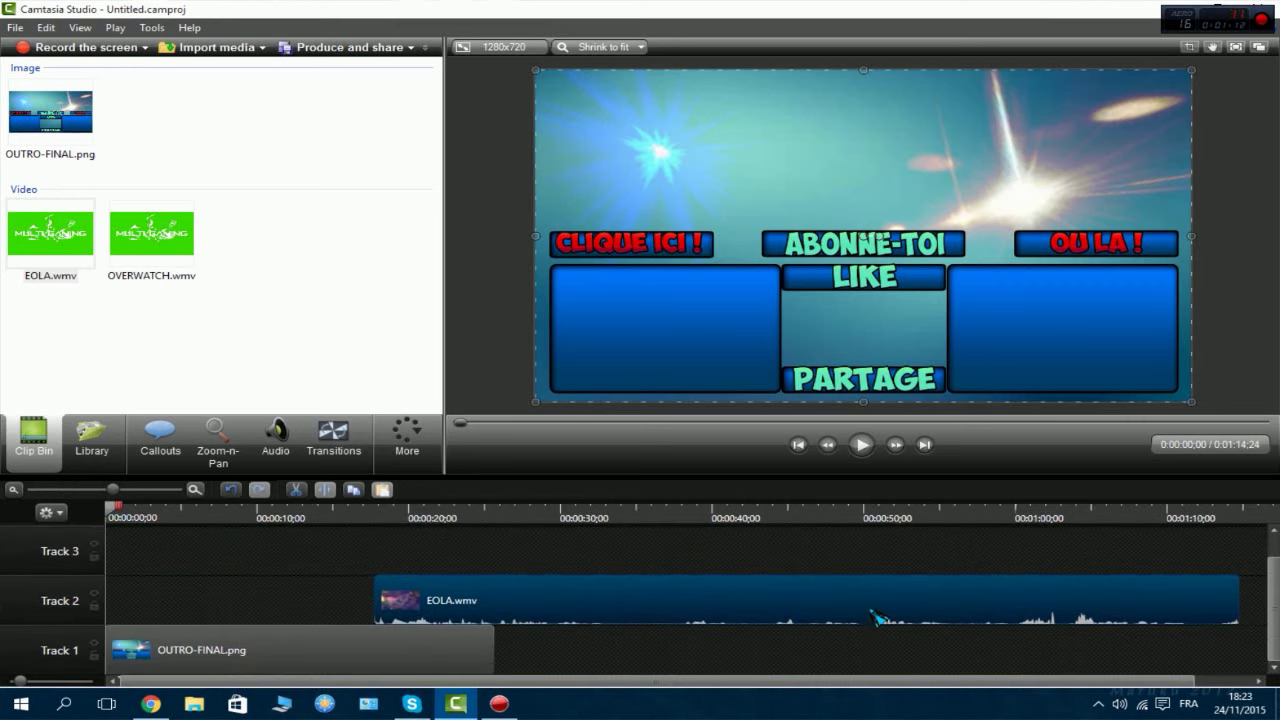
{"action": "left_click_drag", "start_coordinate": [873, 615], "coordinate": [593, 627]}
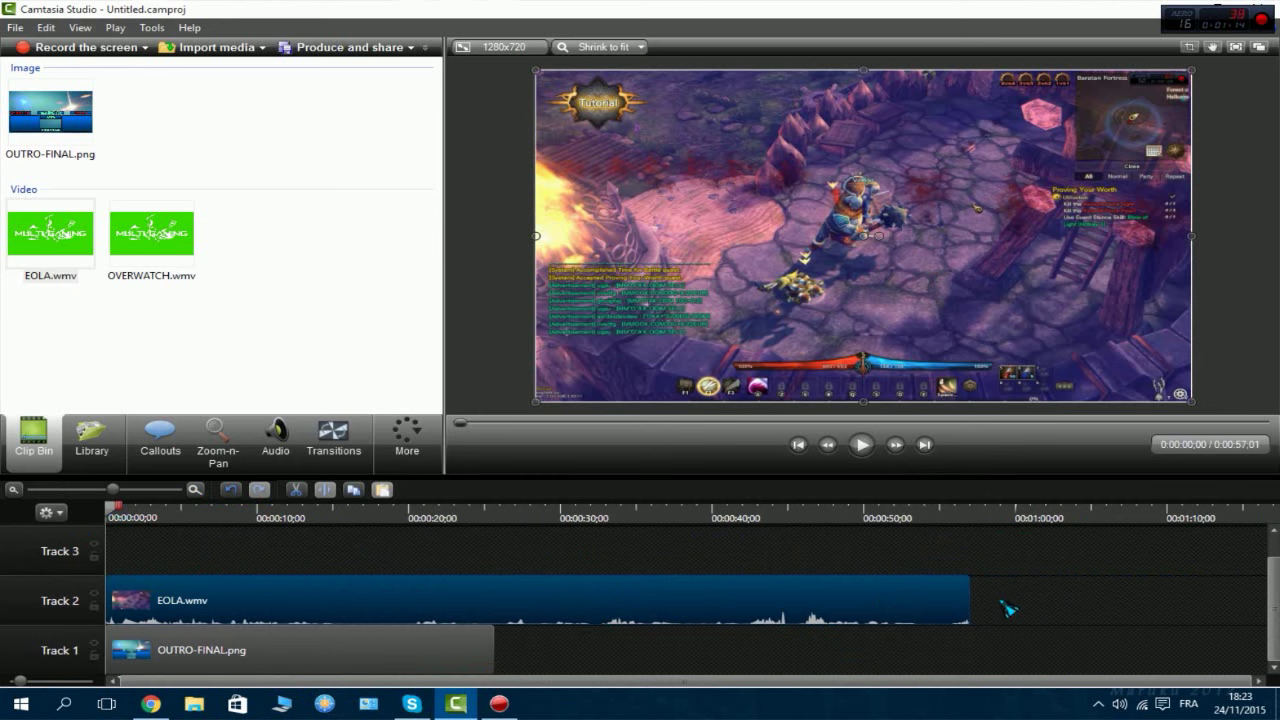
{"action": "left_click_drag", "start_coordinate": [980, 612], "coordinate": [461, 664]}
{"action": "double_click", "coordinate": [343, 630]}
{"action": "left_click", "coordinate": [290, 596]}
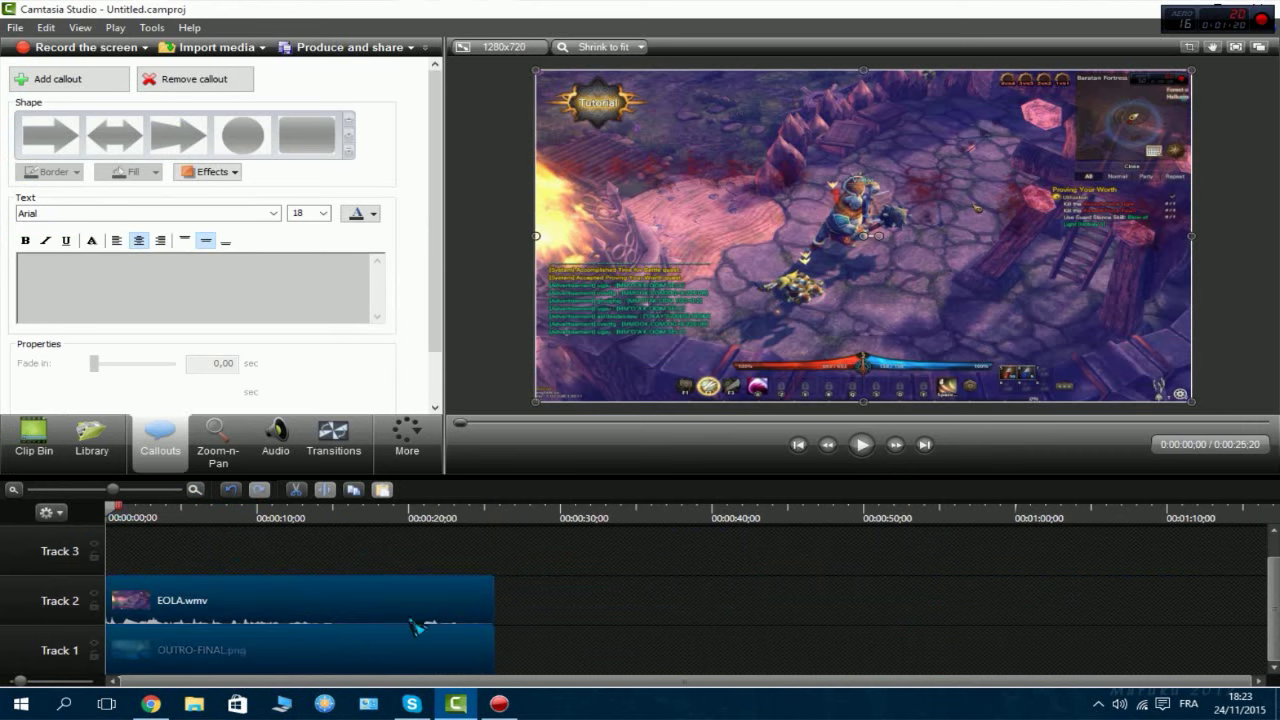
{"action": "left_click_drag", "start_coordinate": [377, 616], "coordinate": [524, 610]}
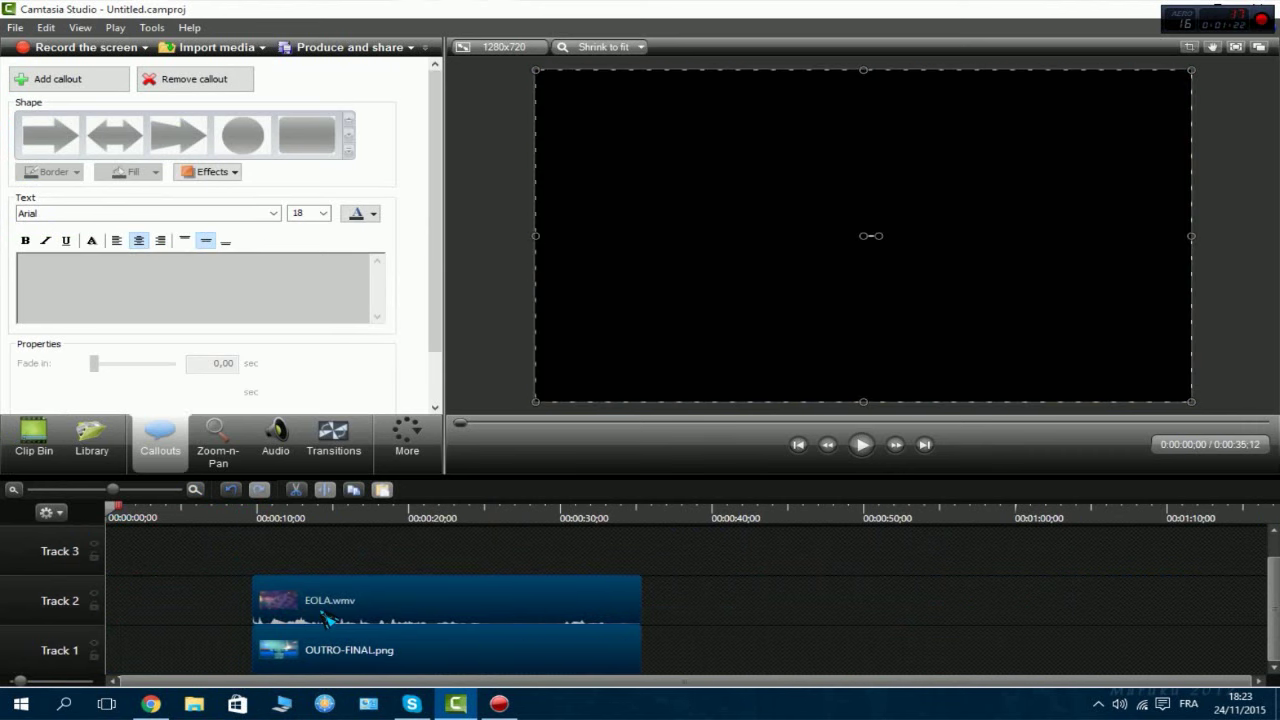
{"action": "left_click_drag", "start_coordinate": [322, 614], "coordinate": [326, 615]}
{"action": "double_click", "coordinate": [362, 614]}
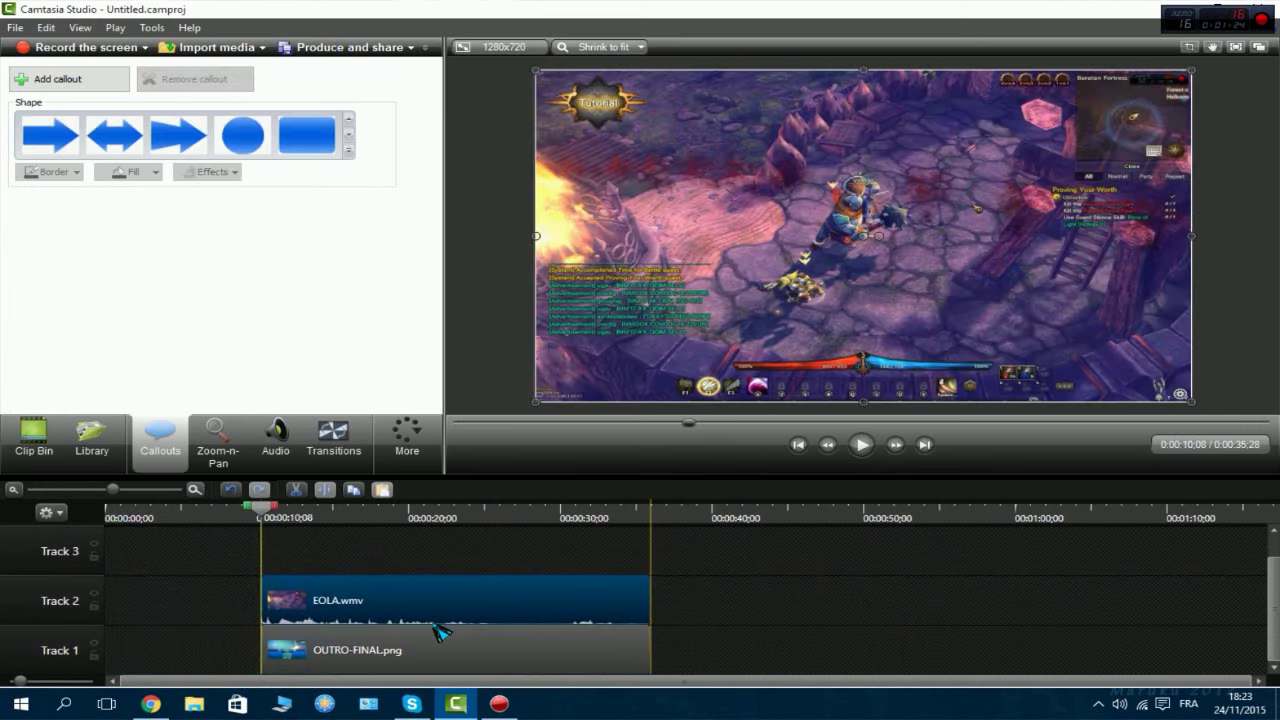
{"action": "left_click_drag", "start_coordinate": [261, 508], "coordinate": [62, 610]}
{"action": "left_click_drag", "start_coordinate": [371, 601], "coordinate": [120, 605]}
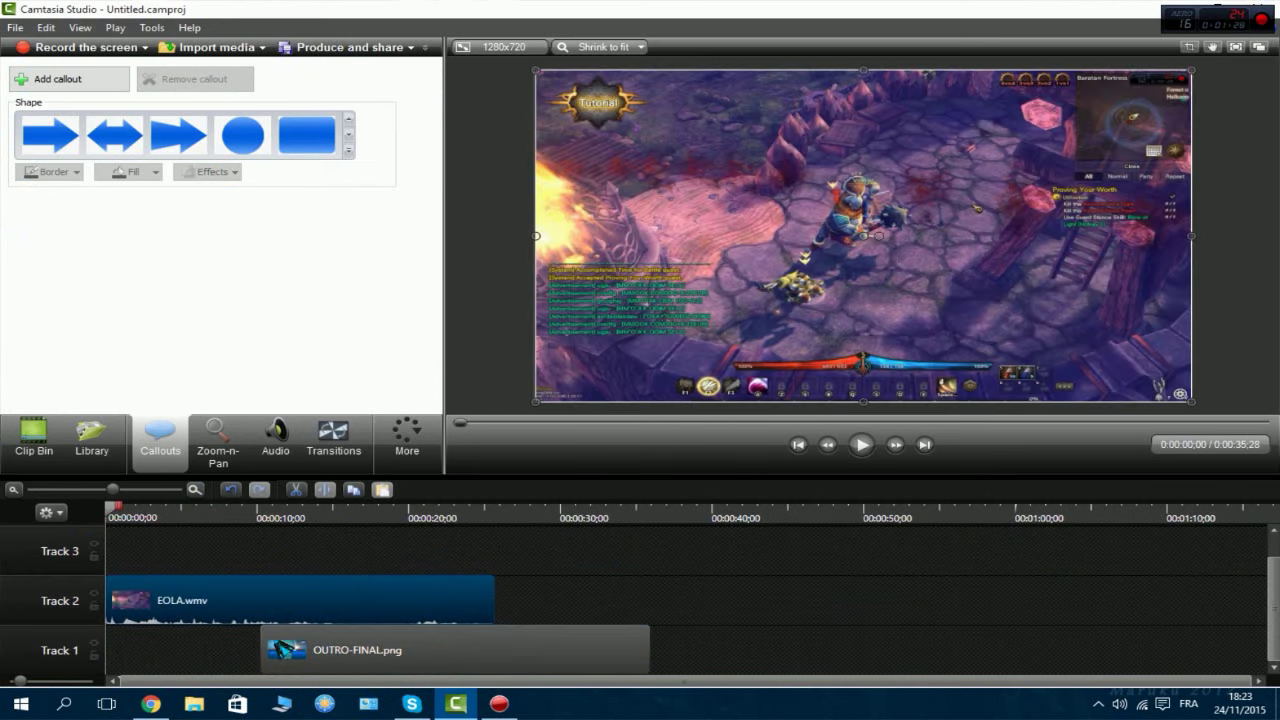
{"action": "left_click_drag", "start_coordinate": [300, 648], "coordinate": [9, 660]}
Silence the audio of the EOLA.wmv clip on Track 2
{"action": "left_click", "coordinate": [472, 606]}
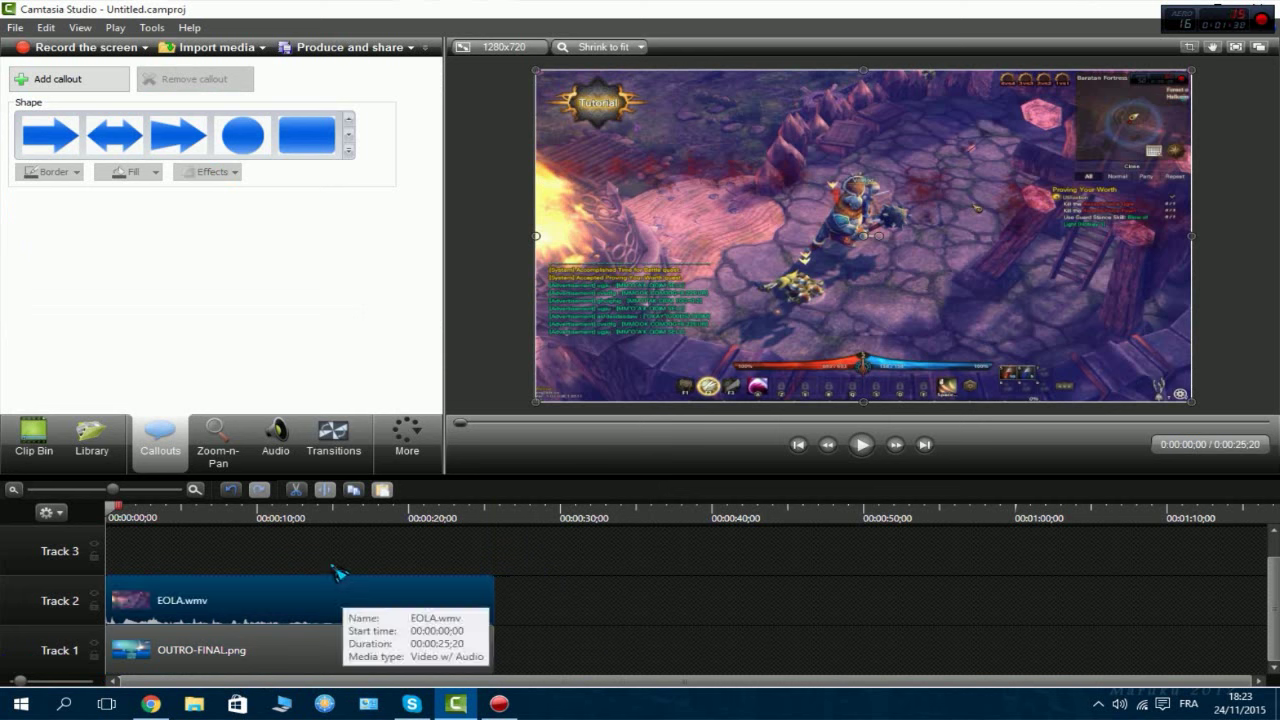
{"action": "left_click", "coordinate": [276, 450]}
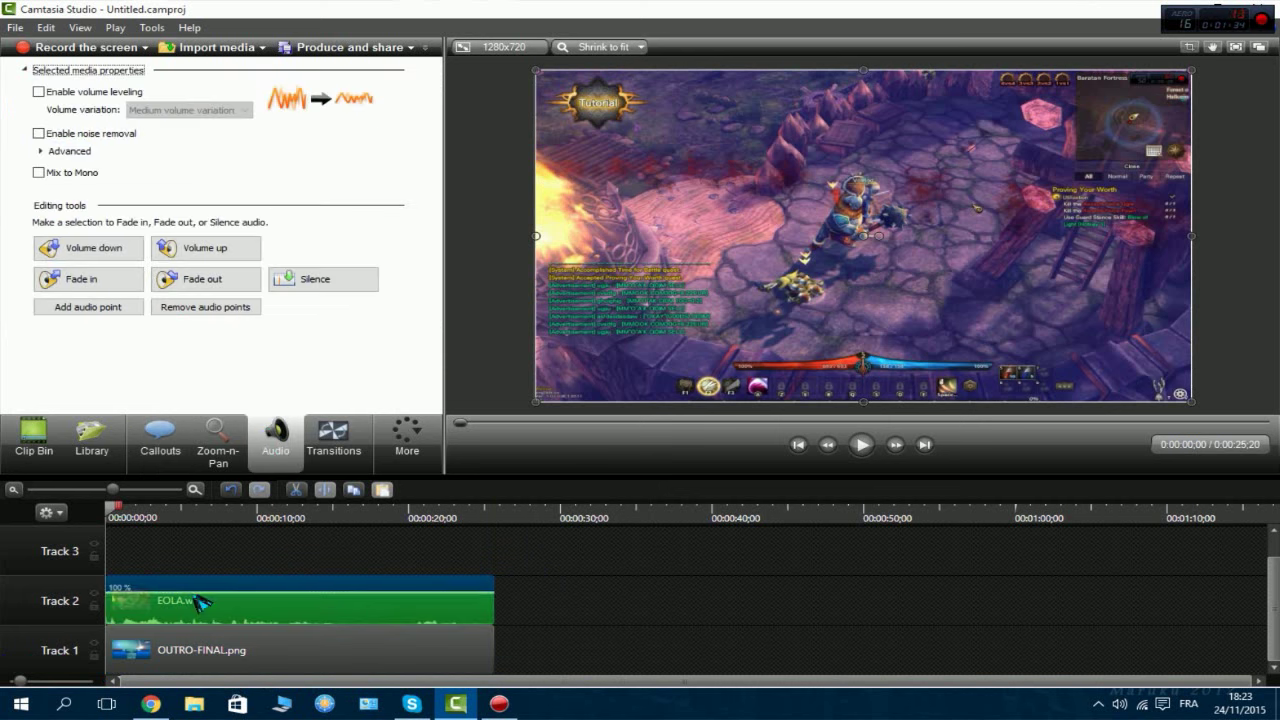
{"action": "left_click_drag", "start_coordinate": [187, 590], "coordinate": [188, 630]}
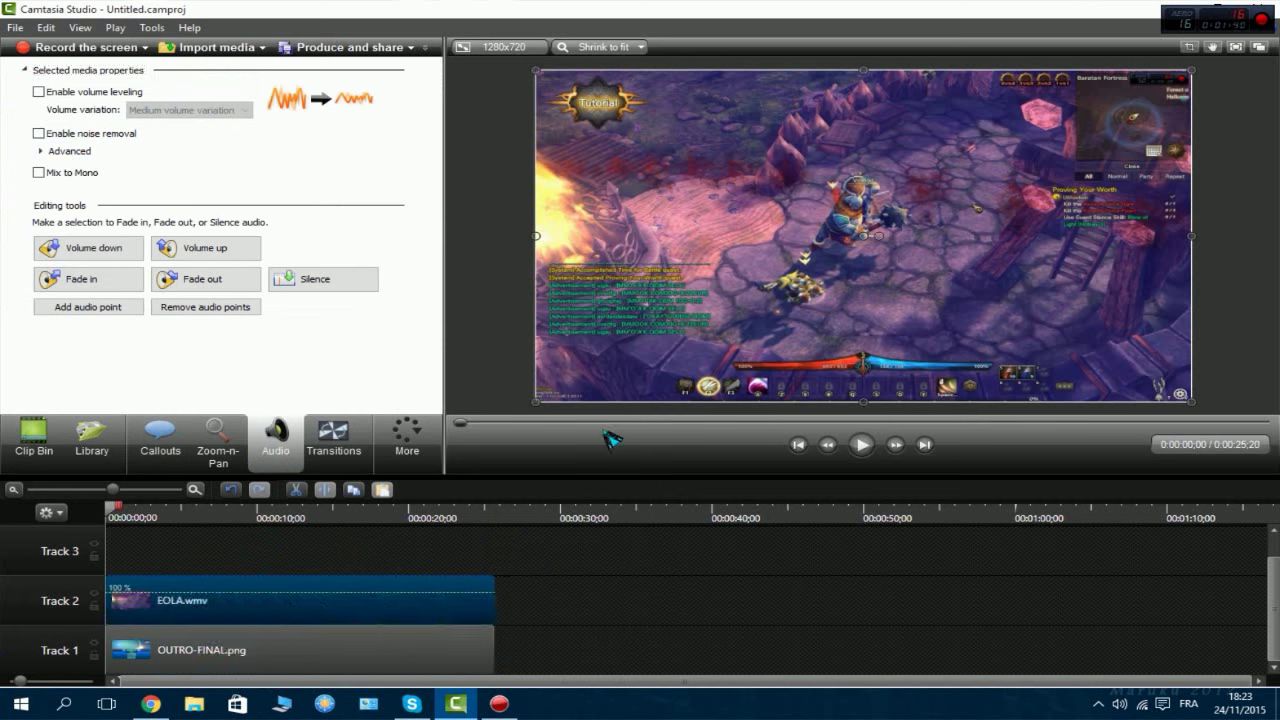
Shrink the EOLA.wmv video on the canvas and fit it inside the blue frame below "CLIQUE ICI !"
{"action": "left_click", "coordinate": [348, 642]}
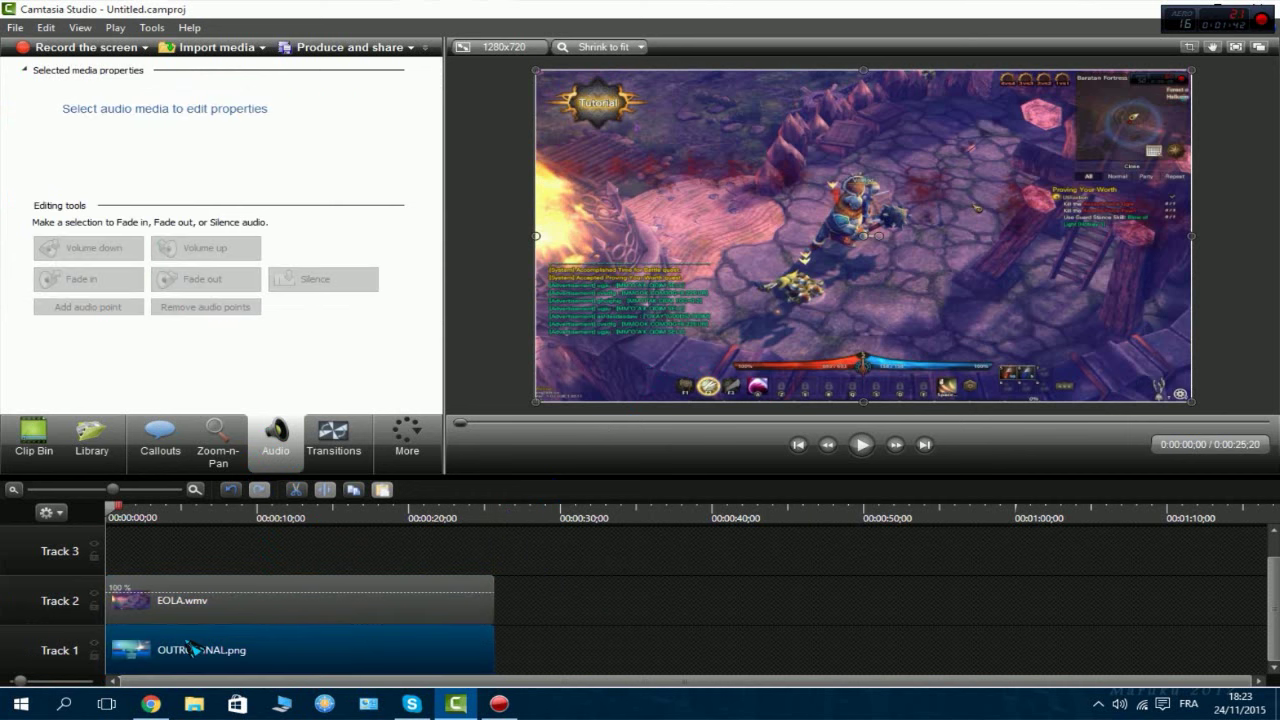
{"action": "left_click", "coordinate": [159, 612]}
{"action": "left_click_drag", "start_coordinate": [1190, 70], "coordinate": [790, 272]}
{"action": "left_click_drag", "start_coordinate": [533, 402], "coordinate": [557, 391]}
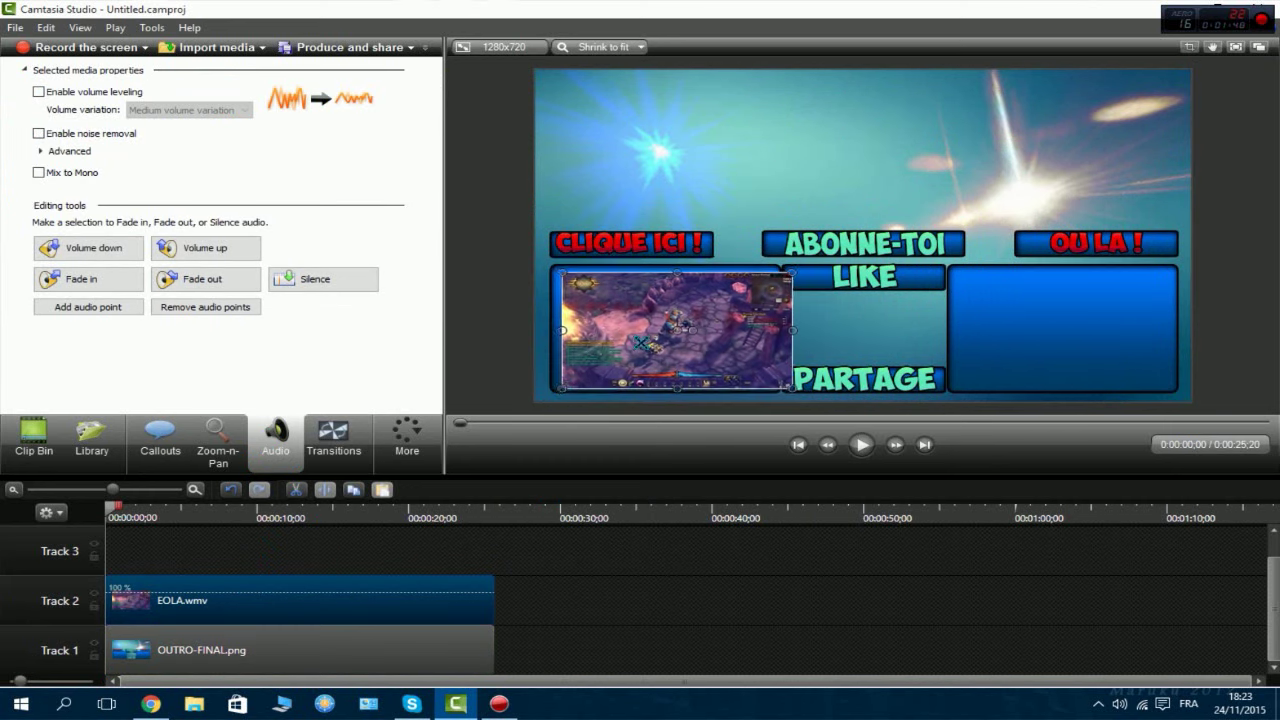
{"action": "left_click_drag", "start_coordinate": [640, 344], "coordinate": [630, 338]}
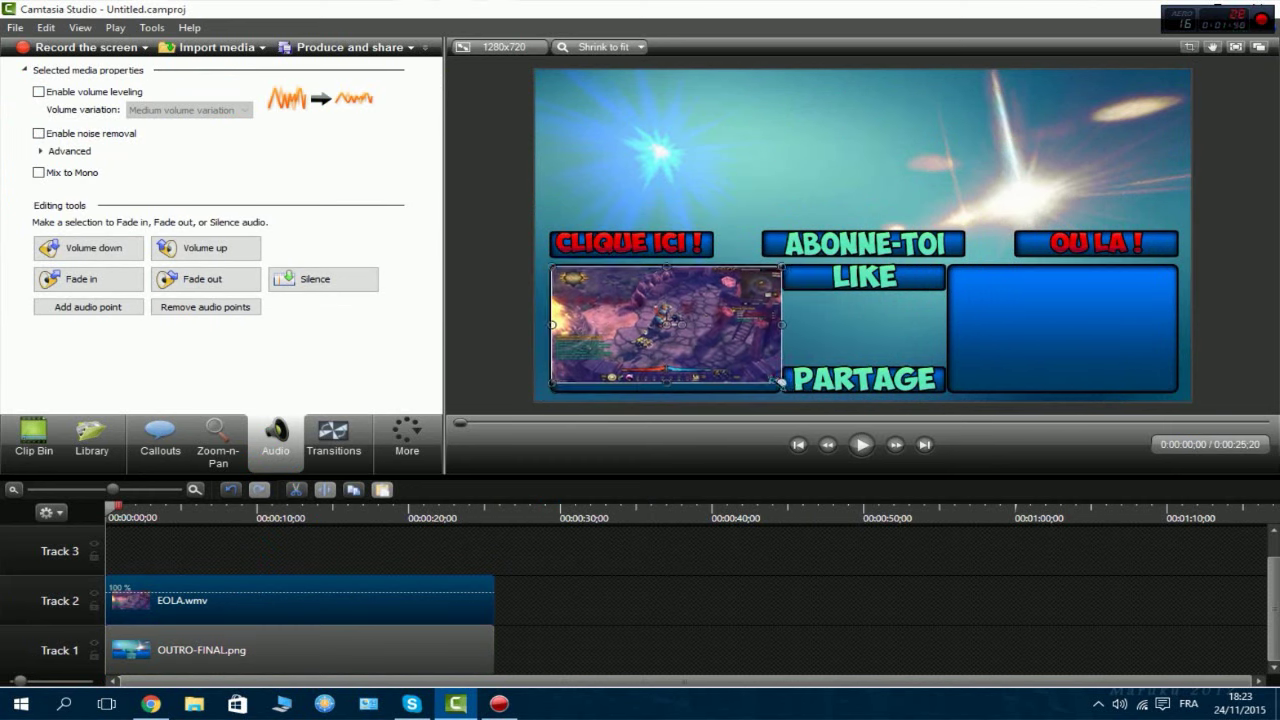
{"action": "left_click_drag", "start_coordinate": [778, 383], "coordinate": [770, 383]}
{"action": "left_click_drag", "start_coordinate": [781, 325], "coordinate": [778, 325]}
{"action": "left_click_drag", "start_coordinate": [665, 382], "coordinate": [664, 389]}
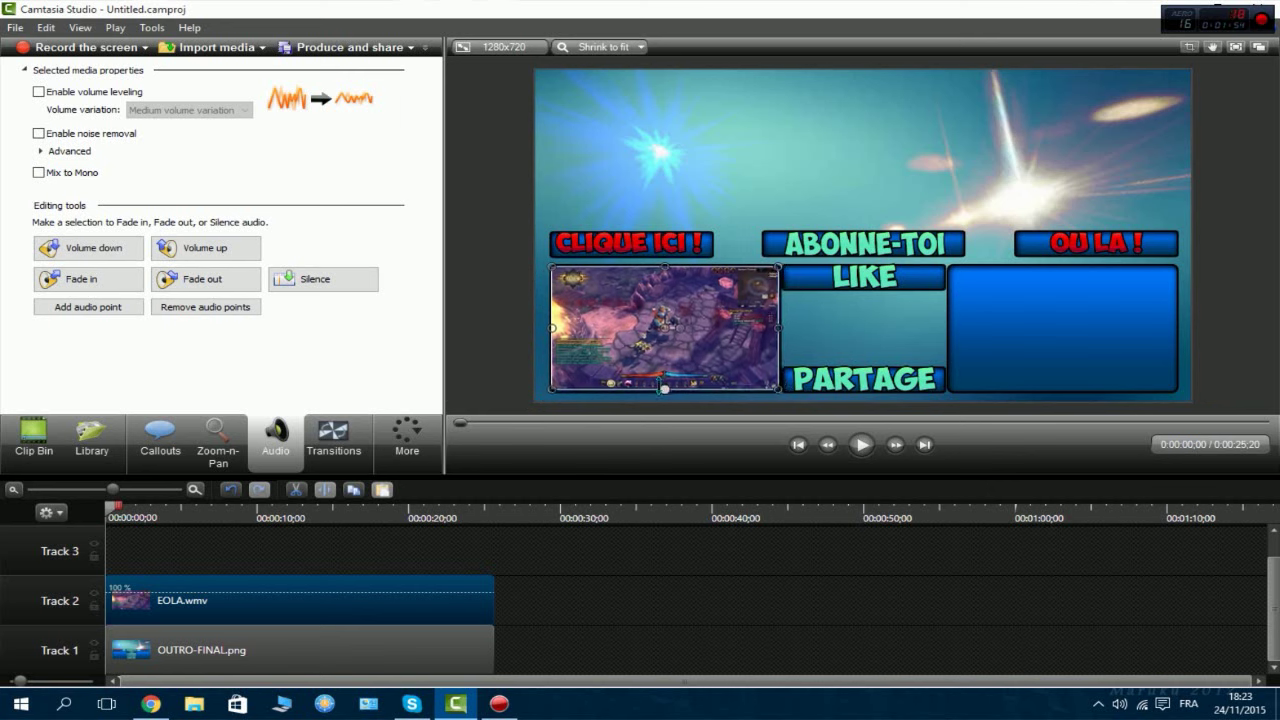
Preview the first seconds of the outro with the embedded video and return the playhead to the start
{"action": "left_click", "coordinate": [321, 542]}
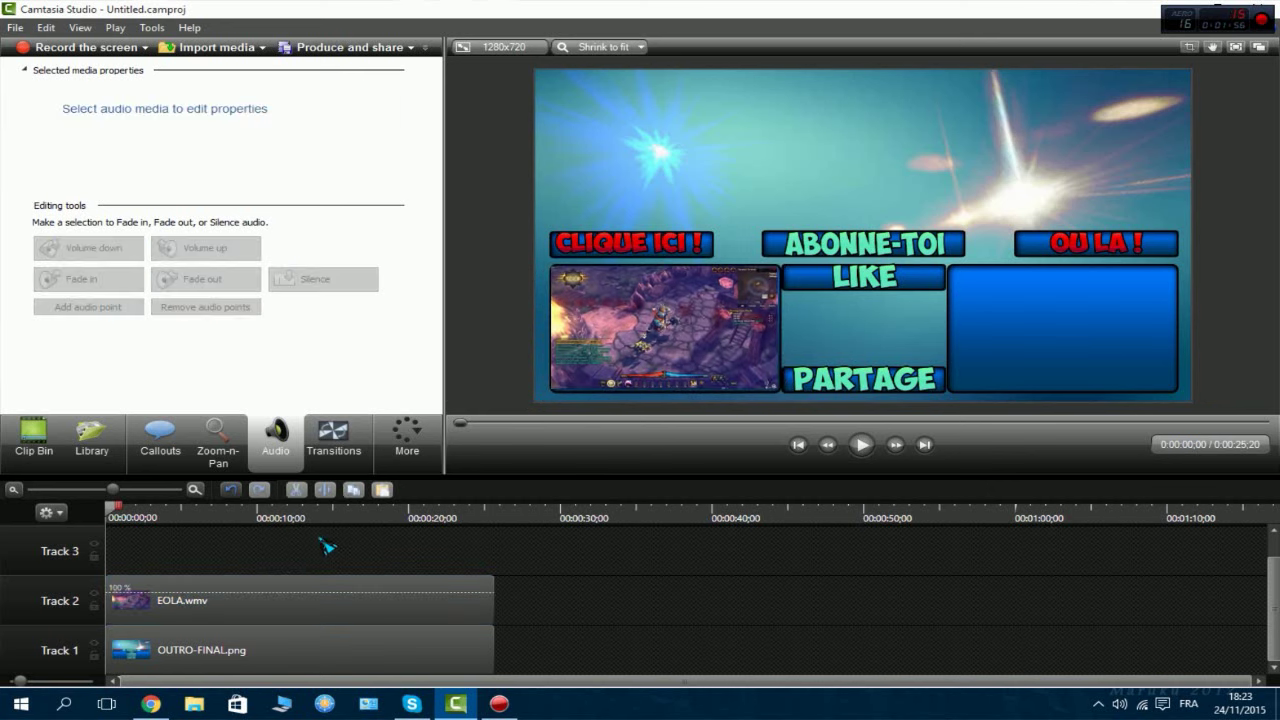
{"action": "left_click", "coordinate": [872, 456]}
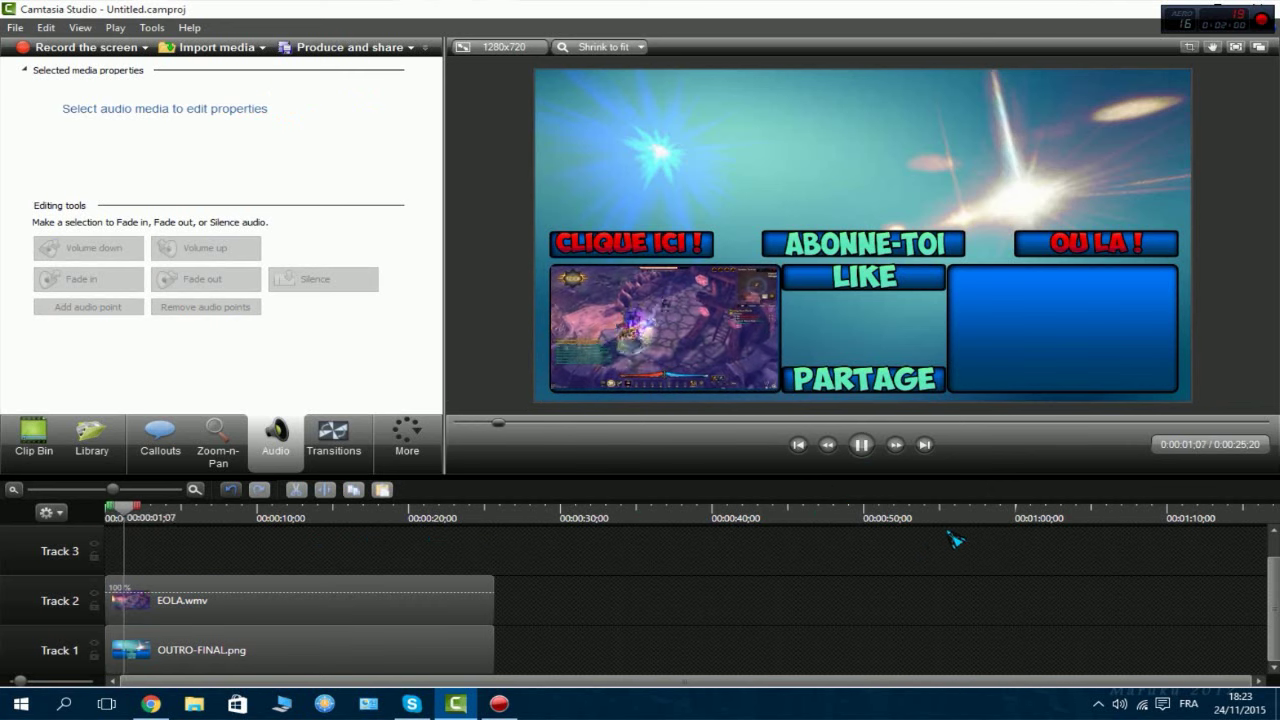
{"action": "key", "text": "space"}
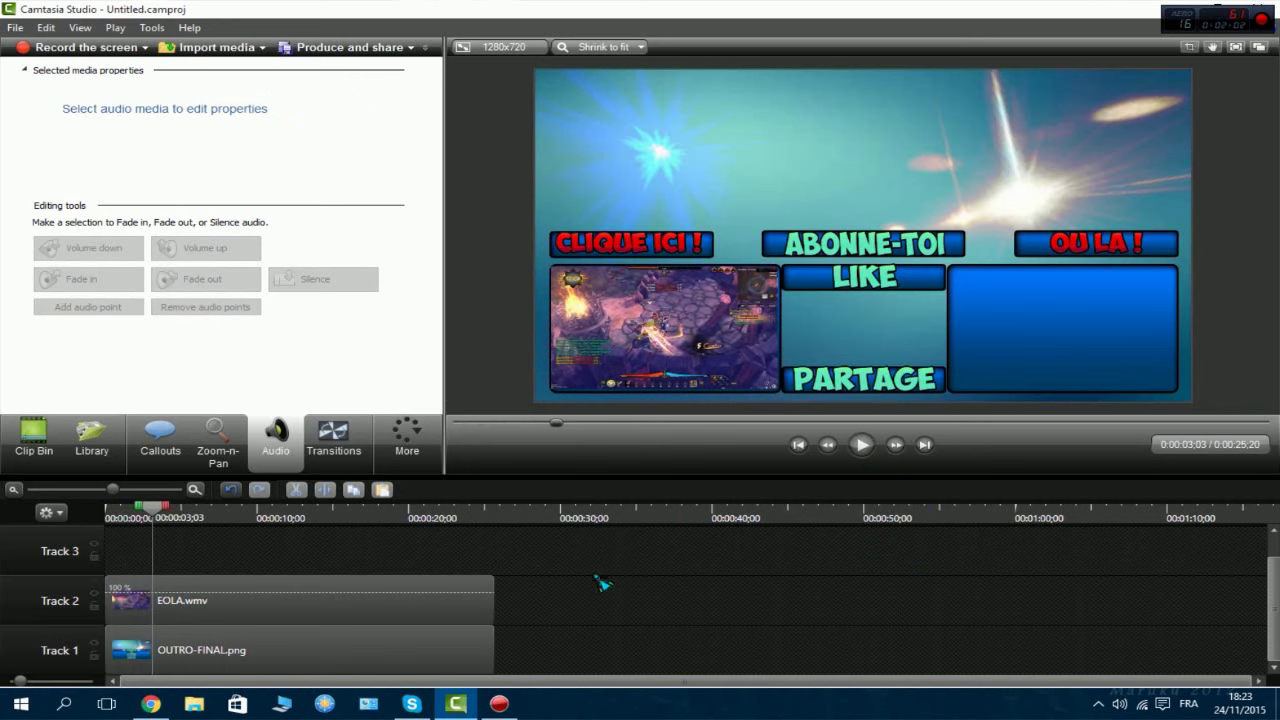
{"action": "left_click_drag", "start_coordinate": [146, 502], "coordinate": [78, 527]}
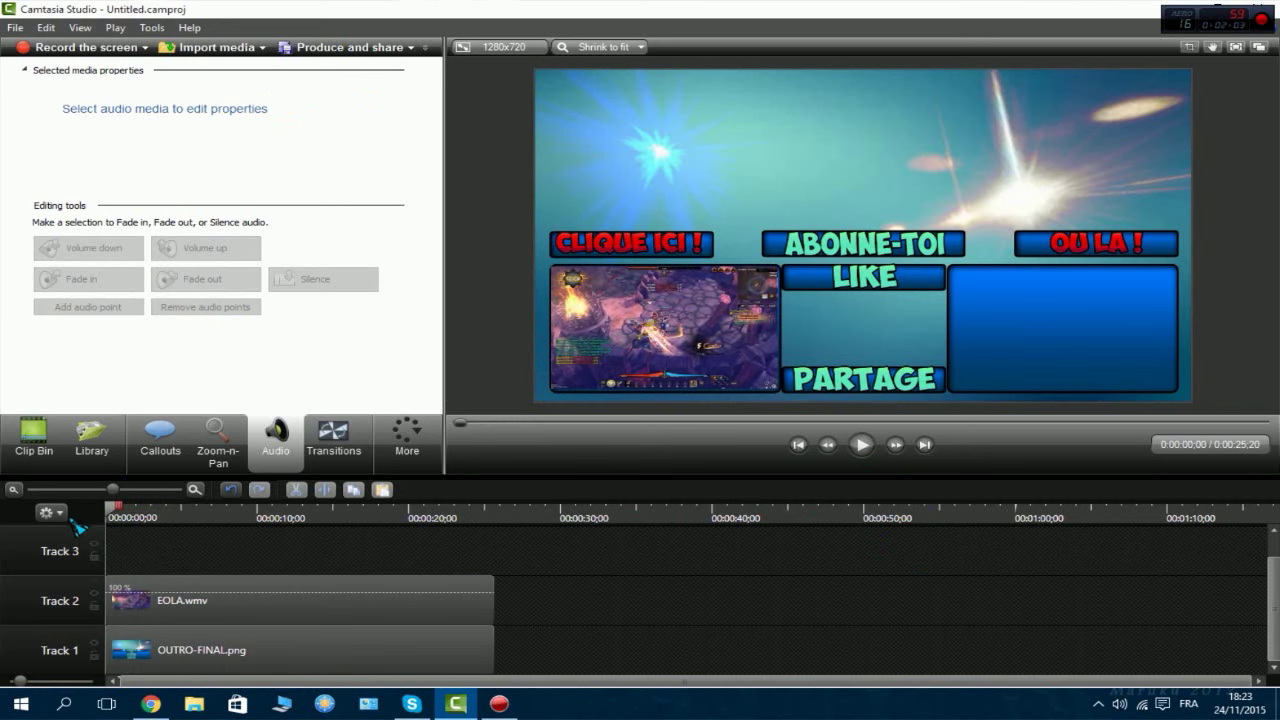
Add OVERWATCH.wmv to Track 3, starting where the EOLA.wmv and OUTRO-FINAL.png clips end
{"action": "left_click", "coordinate": [34, 445]}
{"action": "left_click_drag", "start_coordinate": [171, 234], "coordinate": [400, 570]}
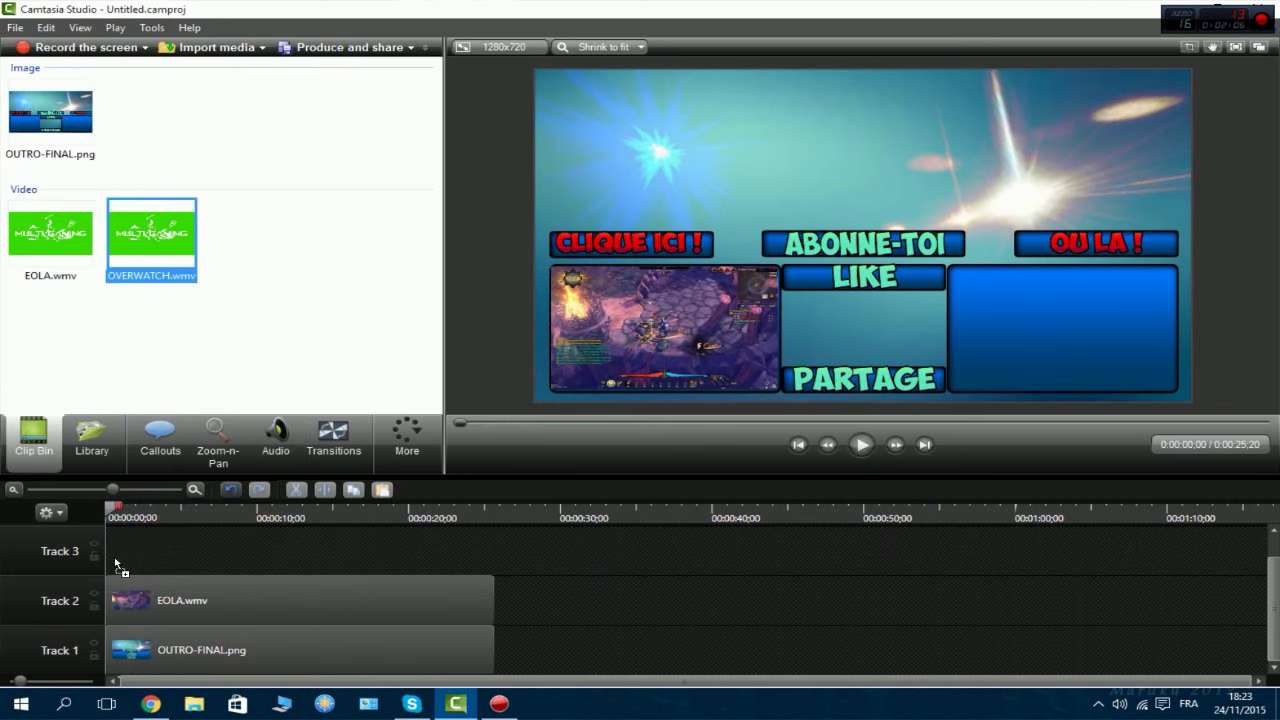
{"action": "left_click_drag", "start_coordinate": [116, 565], "coordinate": [410, 648]}
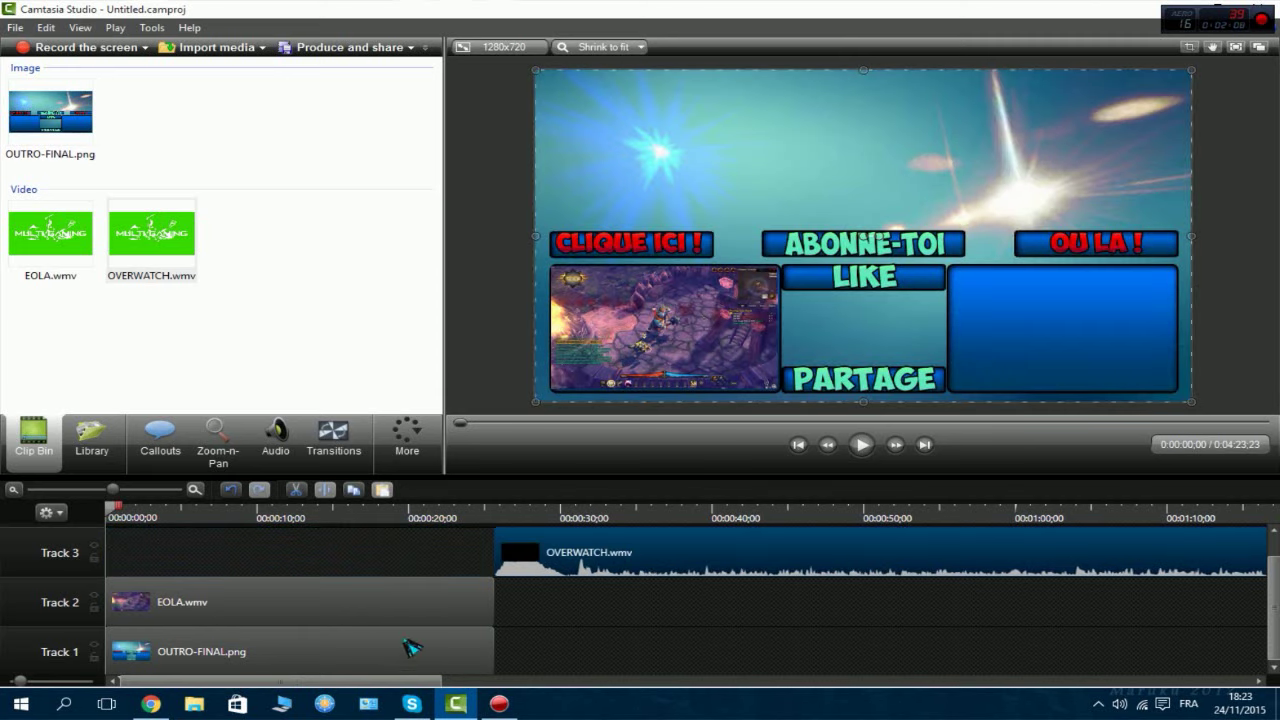
Cut off the beginning of the OVERWATCH.wmv clip and move the remaining part to the start of Track 3
{"action": "left_click", "coordinate": [14, 489]}
{"action": "left_click_drag", "start_coordinate": [141, 551], "coordinate": [342, 572]}
{"action": "left_click_drag", "start_coordinate": [460, 572], "coordinate": [161, 570]}
{"action": "left_click", "coordinate": [195, 489]}
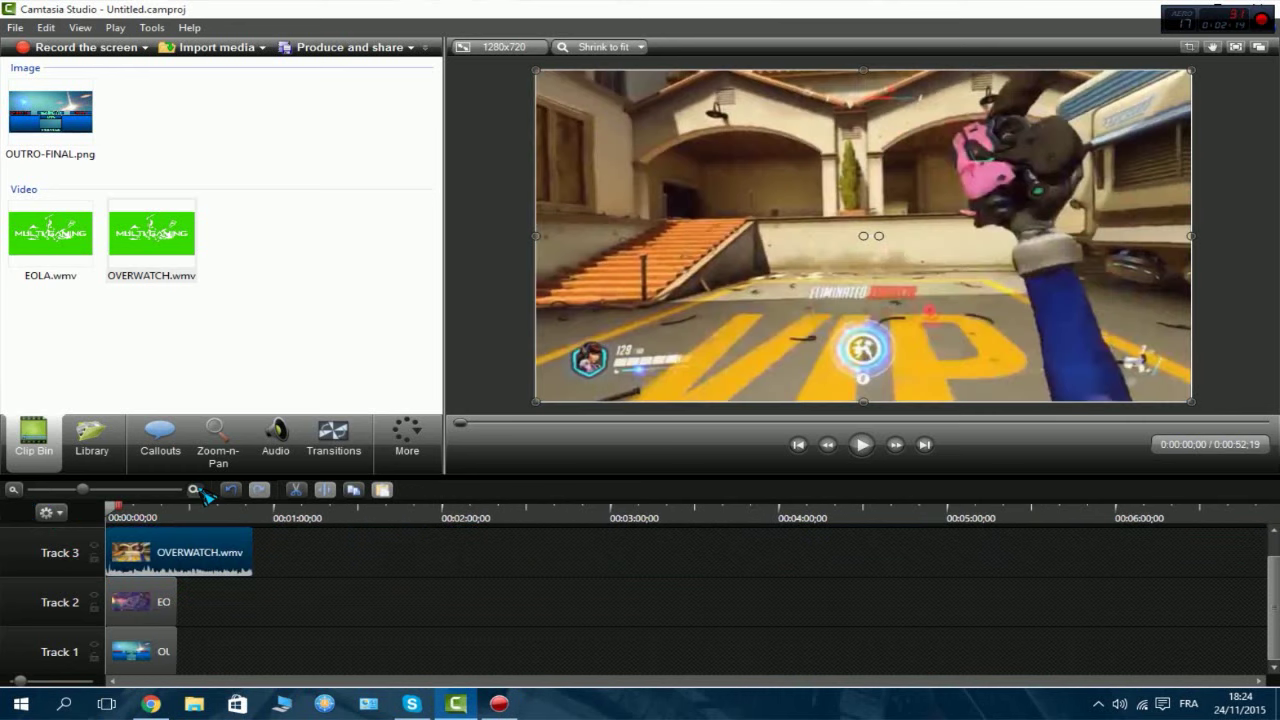
{"action": "left_click", "coordinate": [195, 489]}
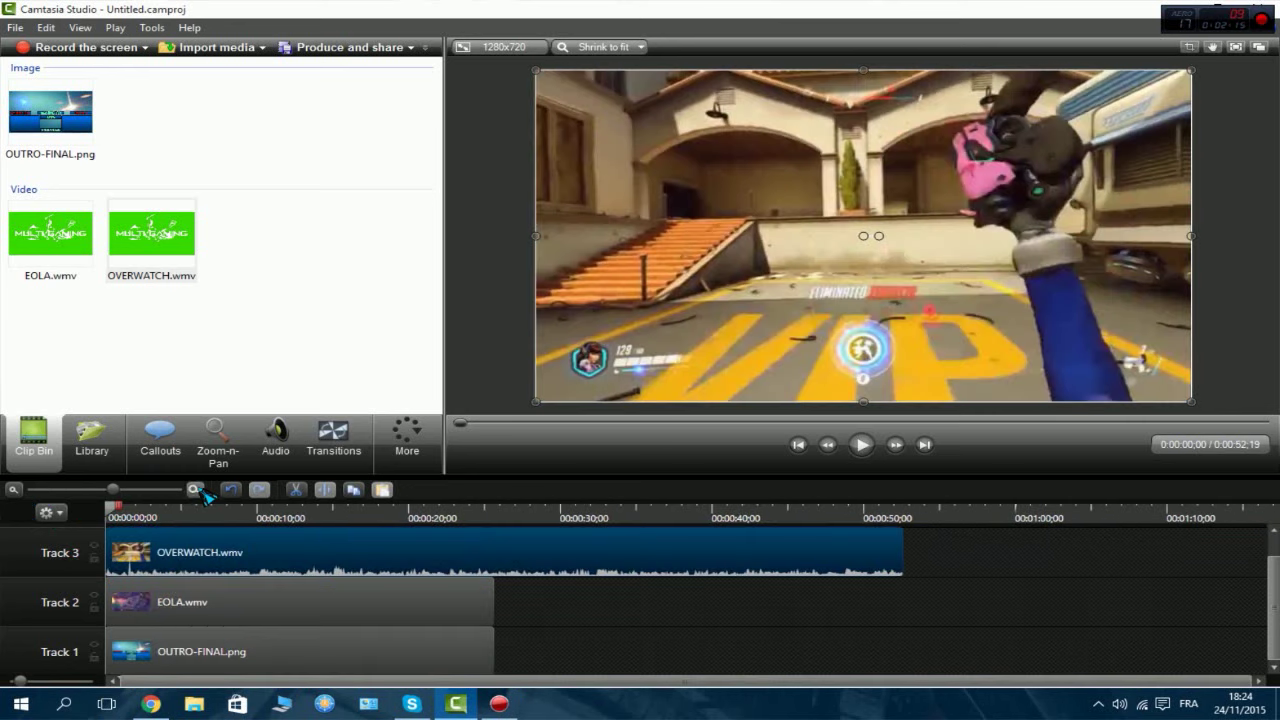
Trim the end of OVERWATCH.wmv to match the other clips and fit its video inside the blue frame below "OU LA !"
{"action": "left_click", "coordinate": [910, 555]}
{"action": "left_click_drag", "start_coordinate": [903, 555], "coordinate": [495, 570]}
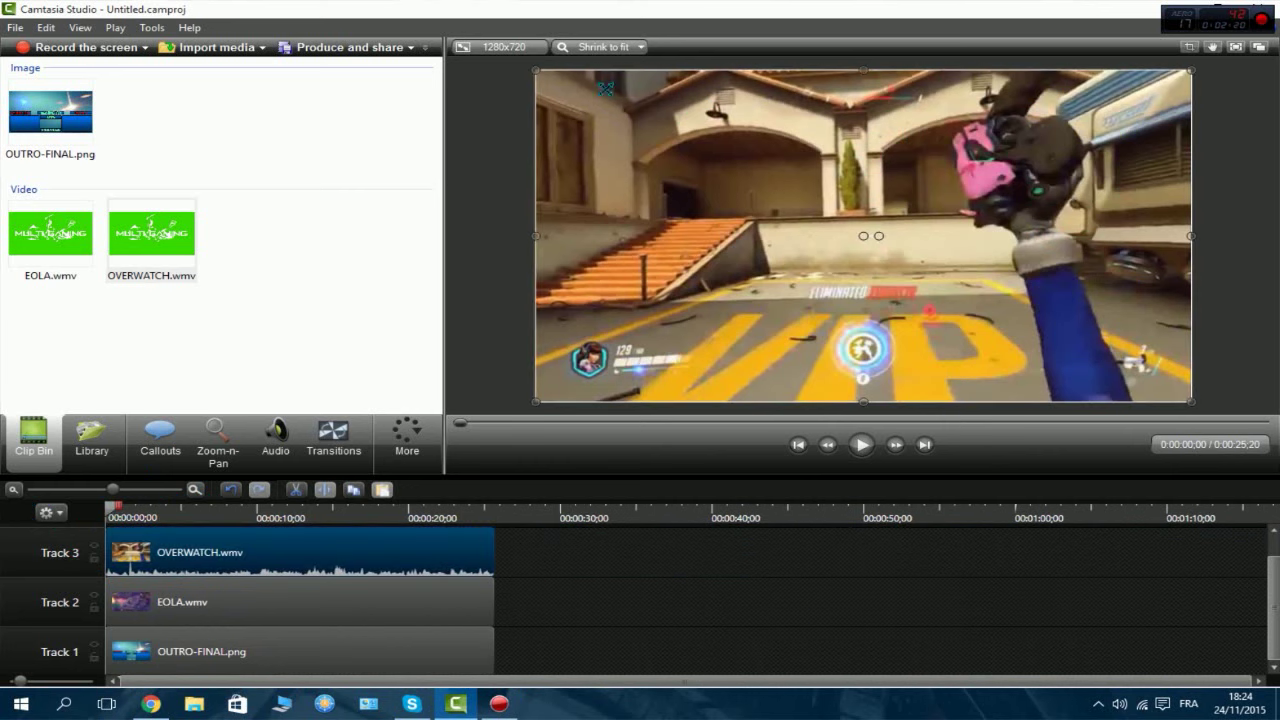
{"action": "left_click_drag", "start_coordinate": [535, 69], "coordinate": [1002, 318]}
{"action": "left_click_drag", "start_coordinate": [1187, 326], "coordinate": [1177, 328]}
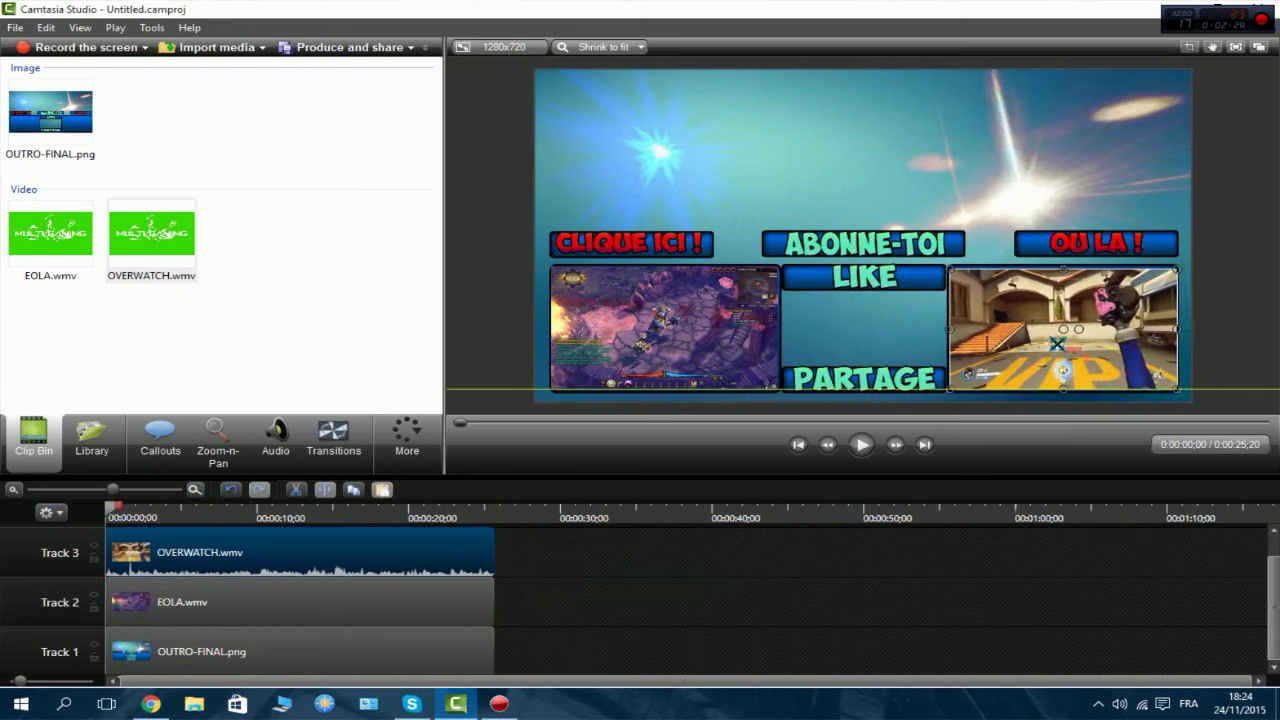
Silence the audio of the OVERWATCH.wmv clip on Track 3 and preview the first seconds of the outro
{"action": "left_click", "coordinate": [672, 551]}
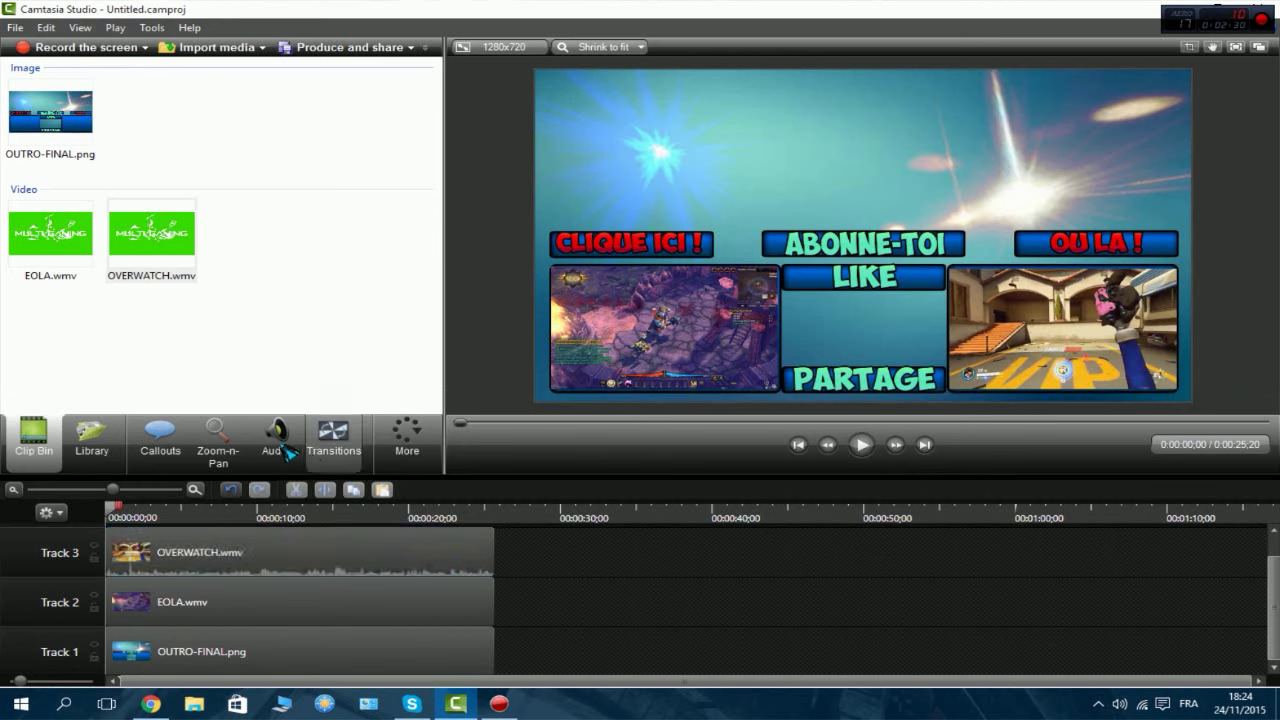
{"action": "left_click", "coordinate": [275, 440]}
{"action": "left_click", "coordinate": [33, 440]}
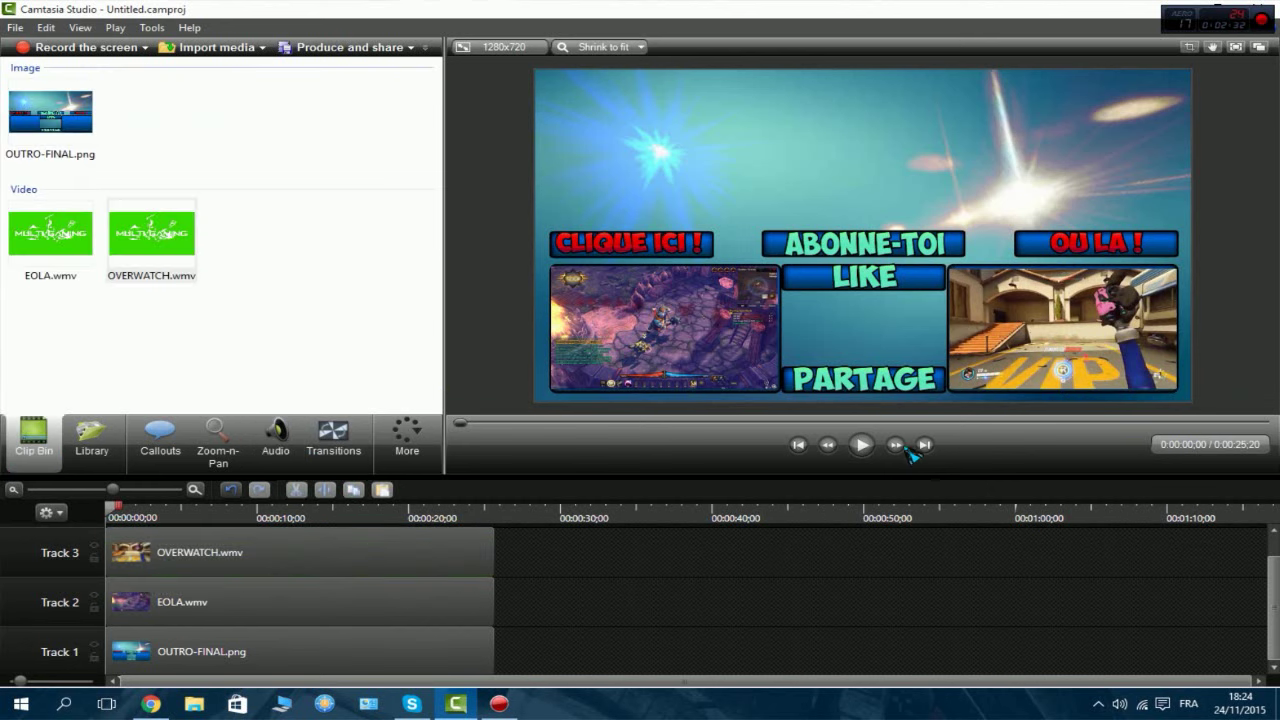
{"action": "left_click", "coordinate": [861, 445]}
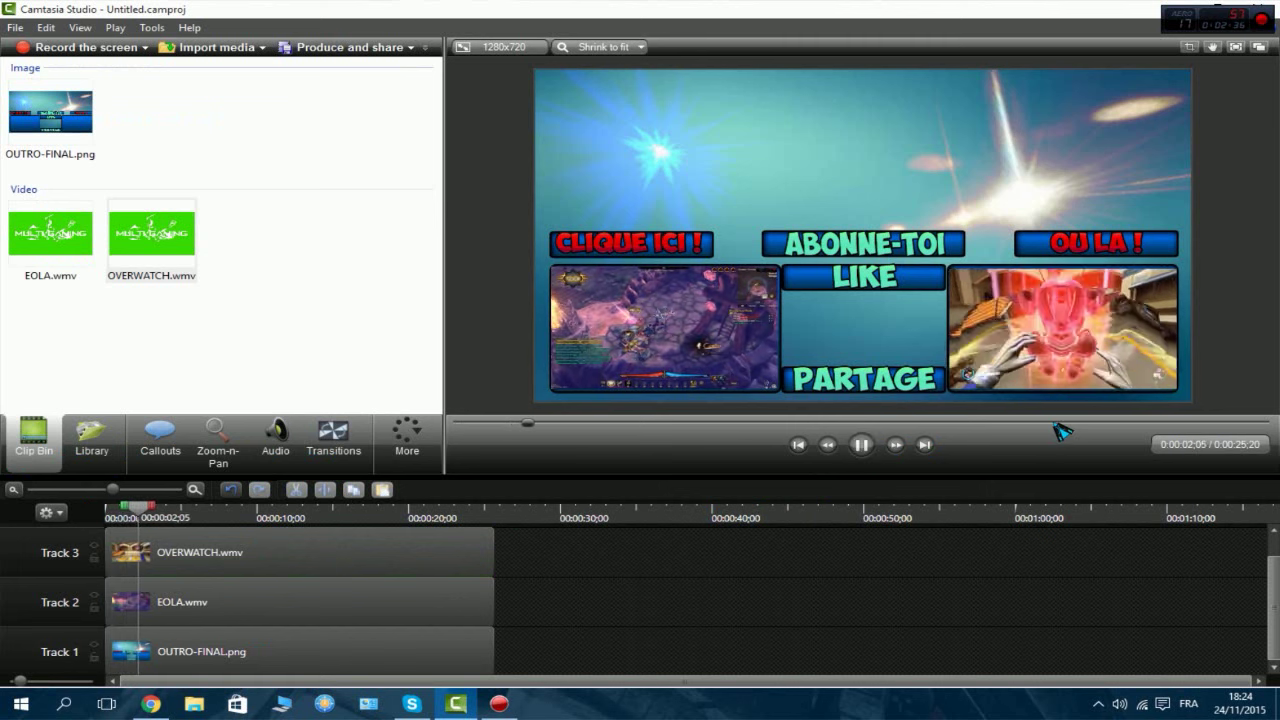
{"action": "left_click", "coordinate": [860, 446]}
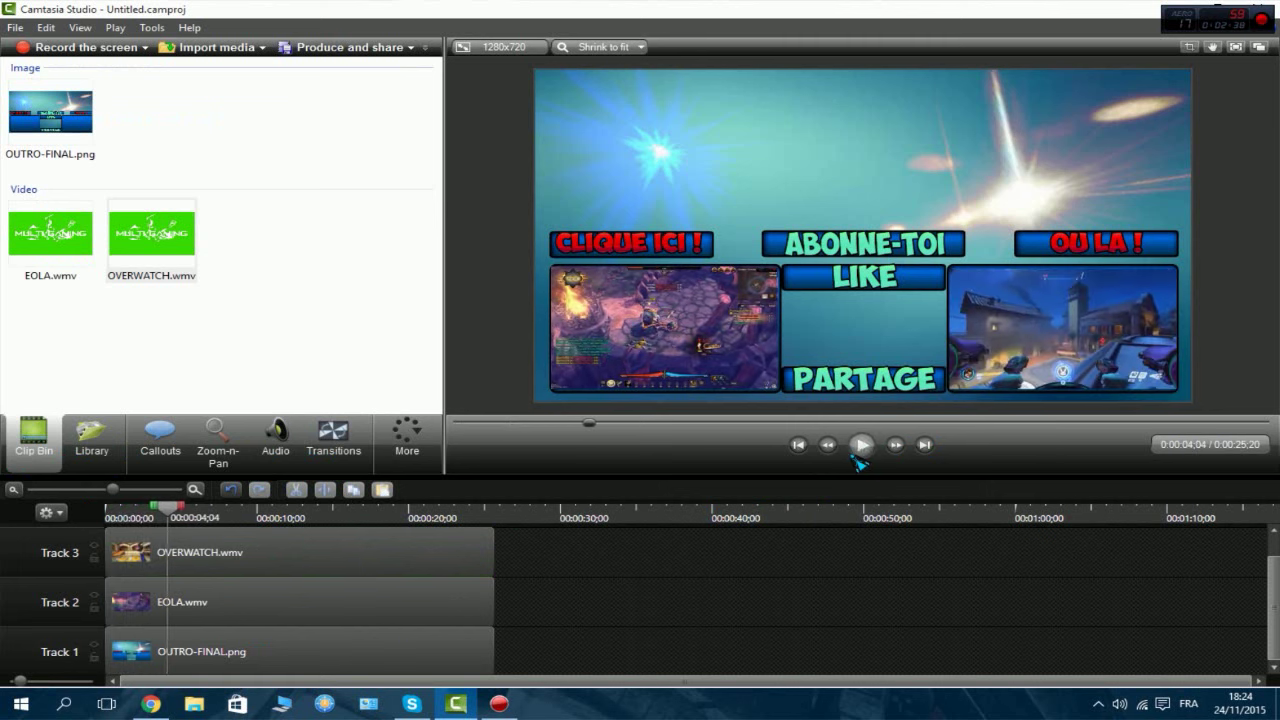
Try to import the Galantis - Runaway Gioni Remix MP3 from the PLAYLIST folder inside MUSIQUE on the desktop
{"action": "scroll", "coordinate": [633, 579], "scroll_direction": "up", "scroll_amount": 1}
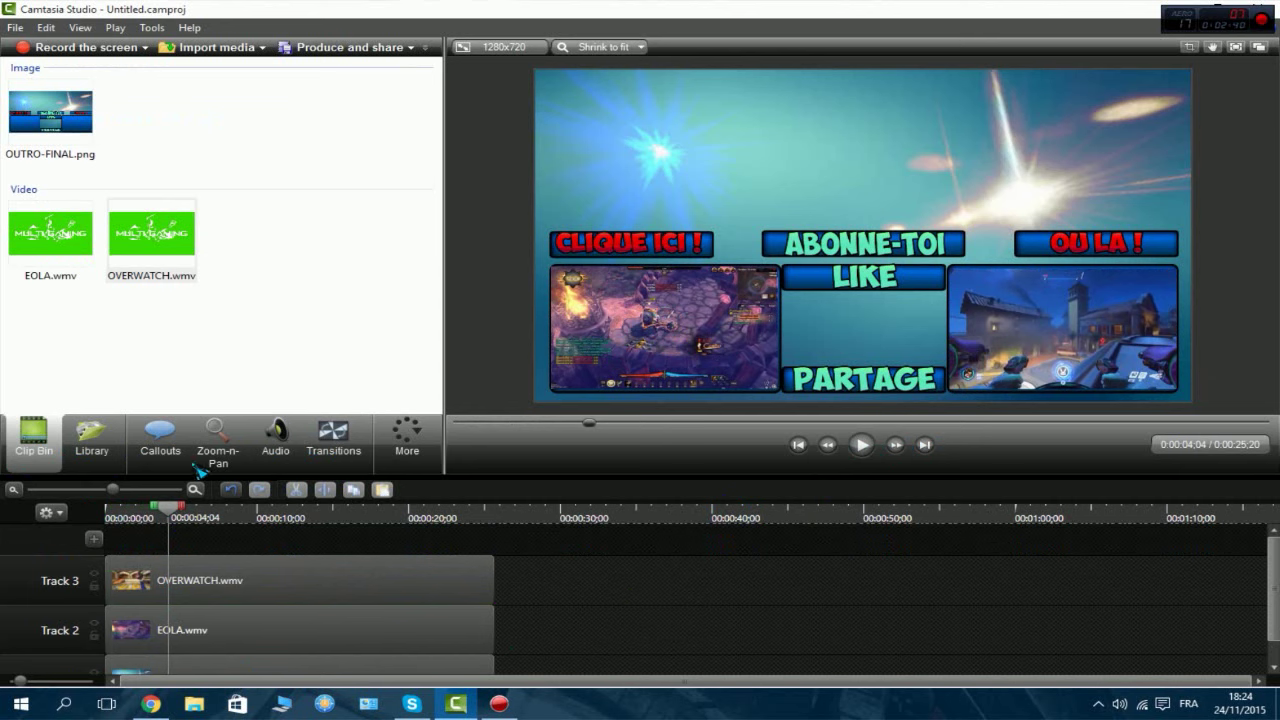
{"action": "left_click", "coordinate": [238, 50]}
{"action": "left_click", "coordinate": [440, 304]}
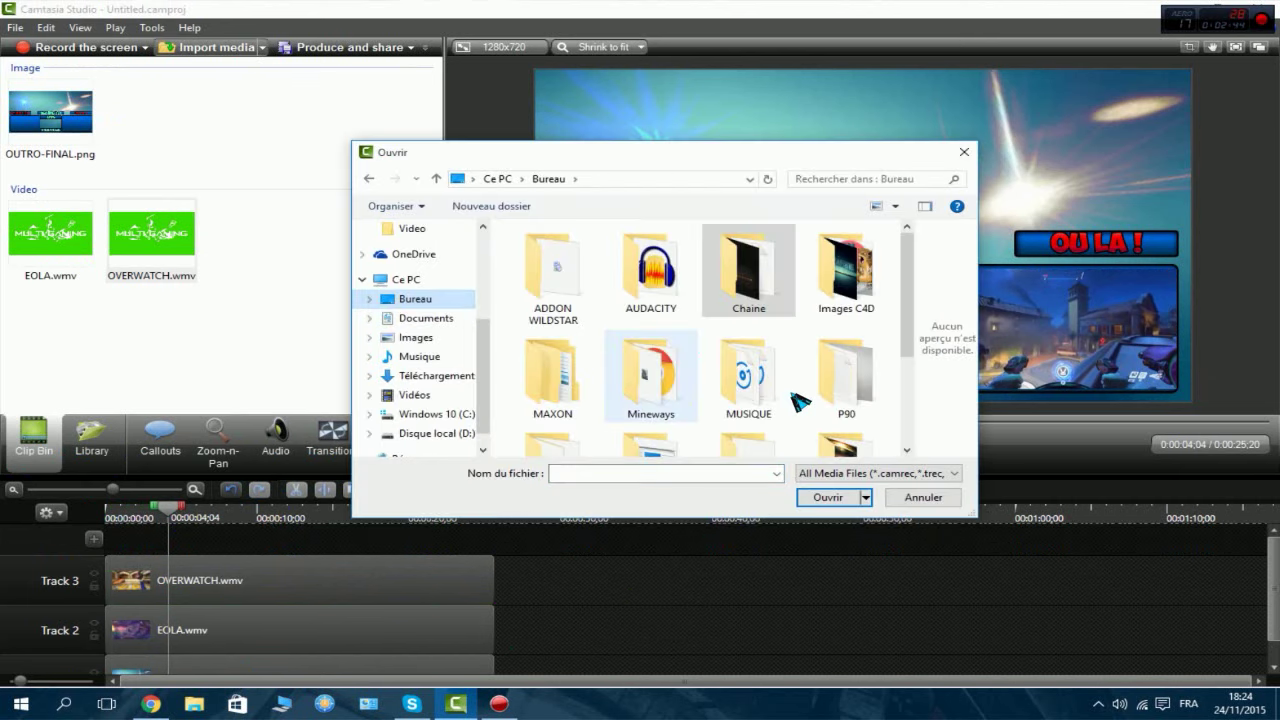
{"action": "scroll", "coordinate": [700, 360], "scroll_direction": "down", "scroll_amount": 1}
{"action": "double_click", "coordinate": [750, 300]}
{"action": "double_click", "coordinate": [605, 286]}
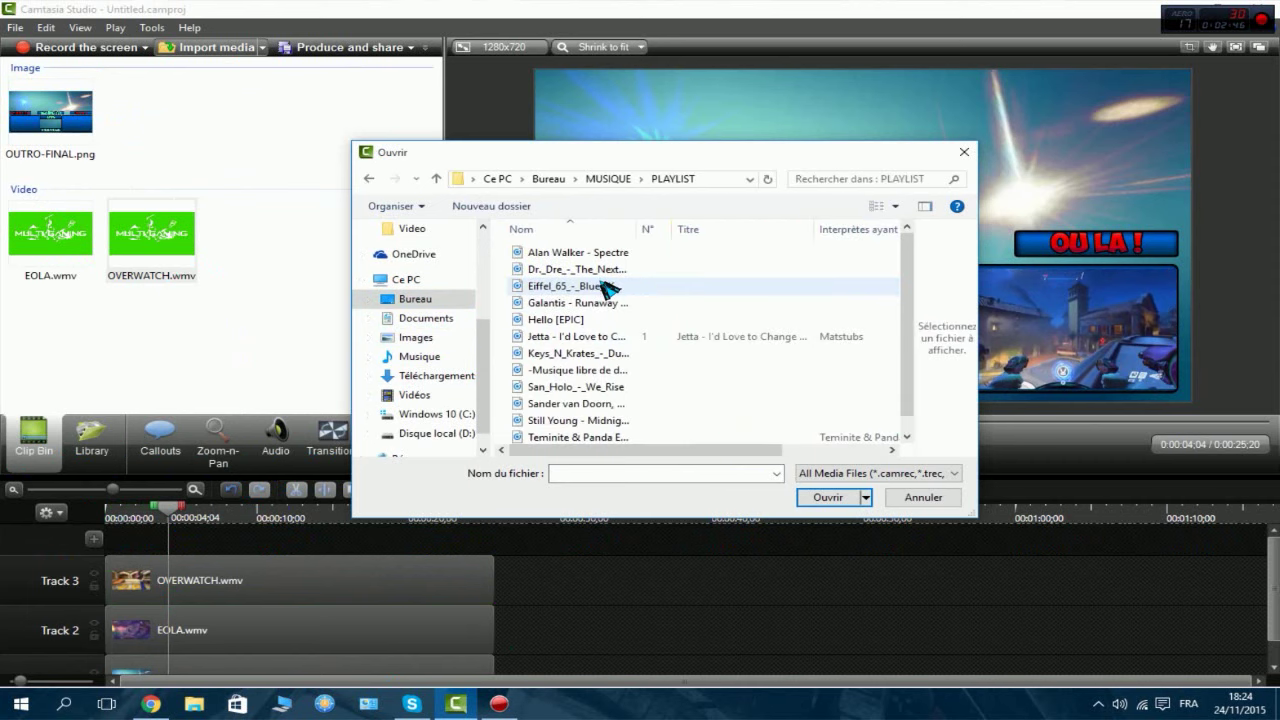
{"action": "scroll", "coordinate": [629, 384], "scroll_direction": "down", "scroll_amount": 1}
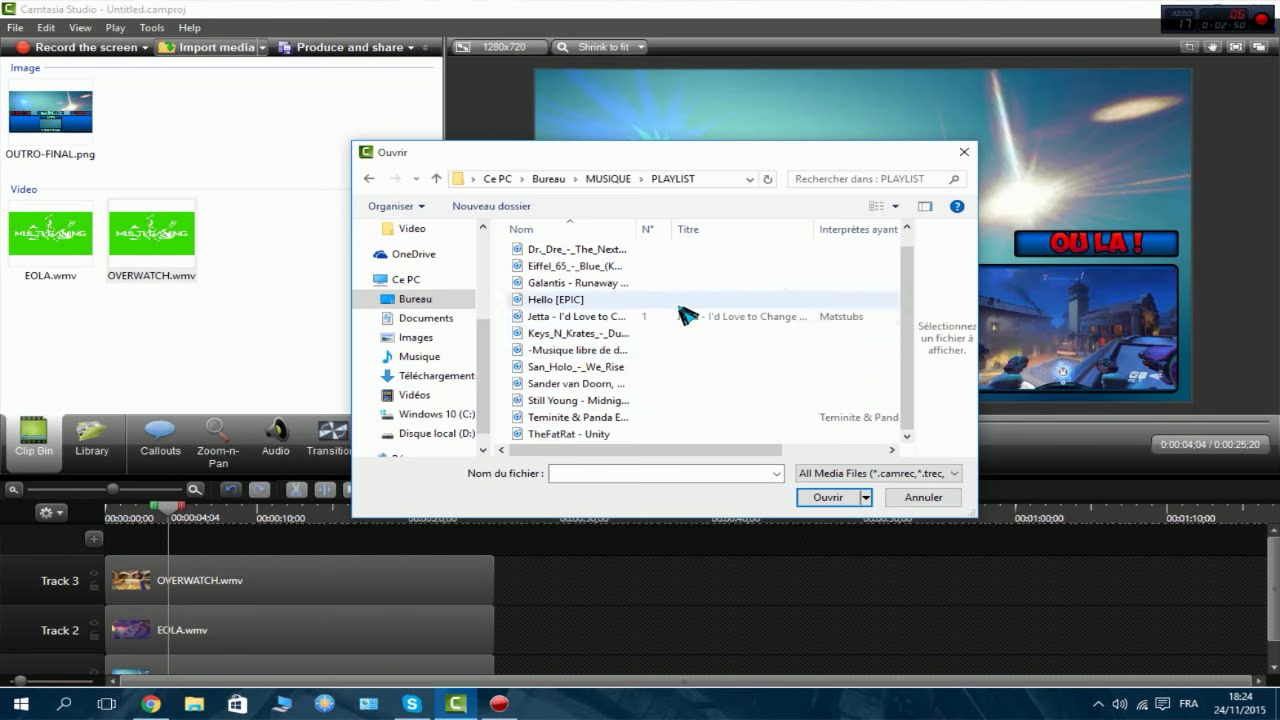
{"action": "double_click", "coordinate": [605, 283]}
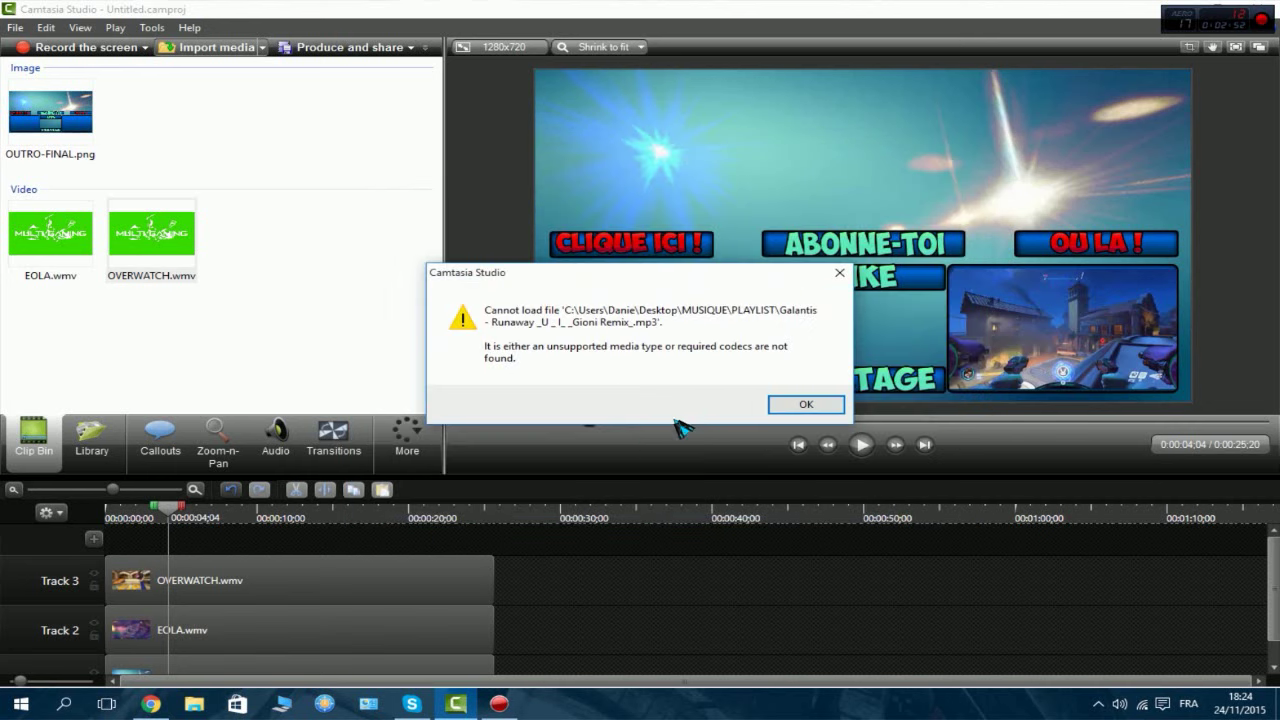
{"action": "left_click", "coordinate": [791, 407]}
Import the audio file Galantis - Runaway TOP from the MUSIQUE folder
{"action": "left_click", "coordinate": [229, 53]}
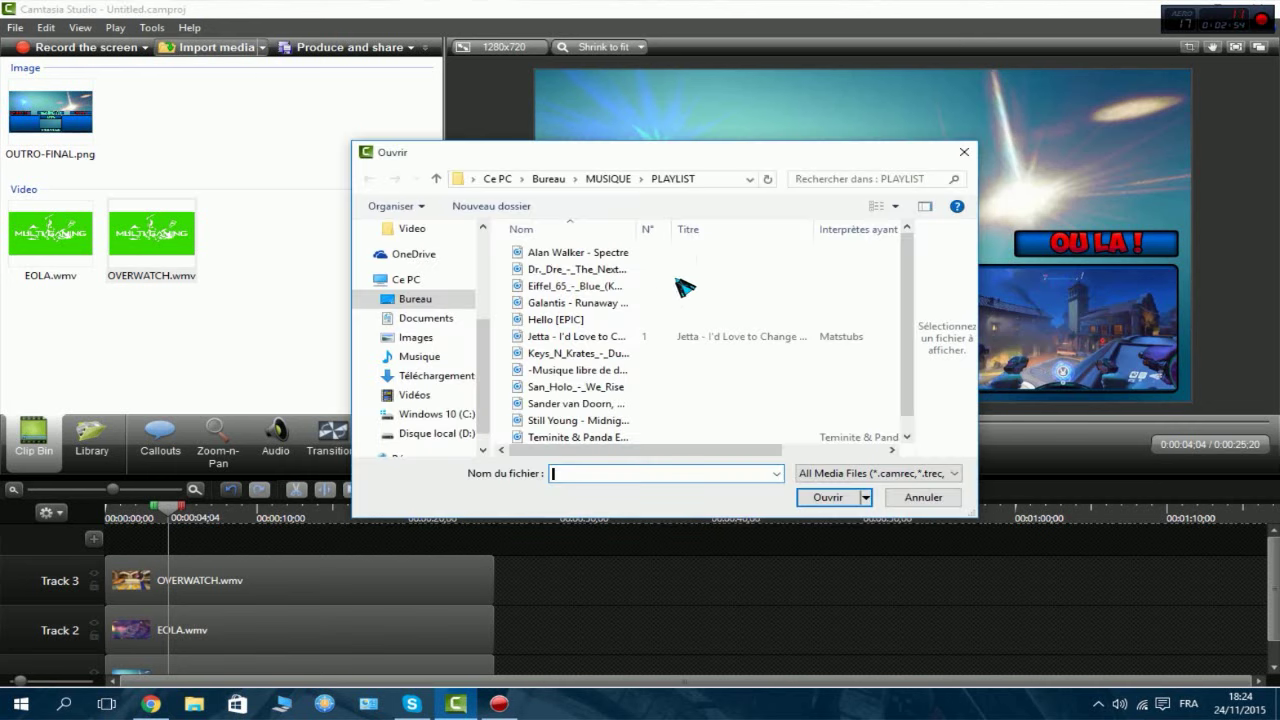
{"action": "left_click", "coordinate": [607, 178]}
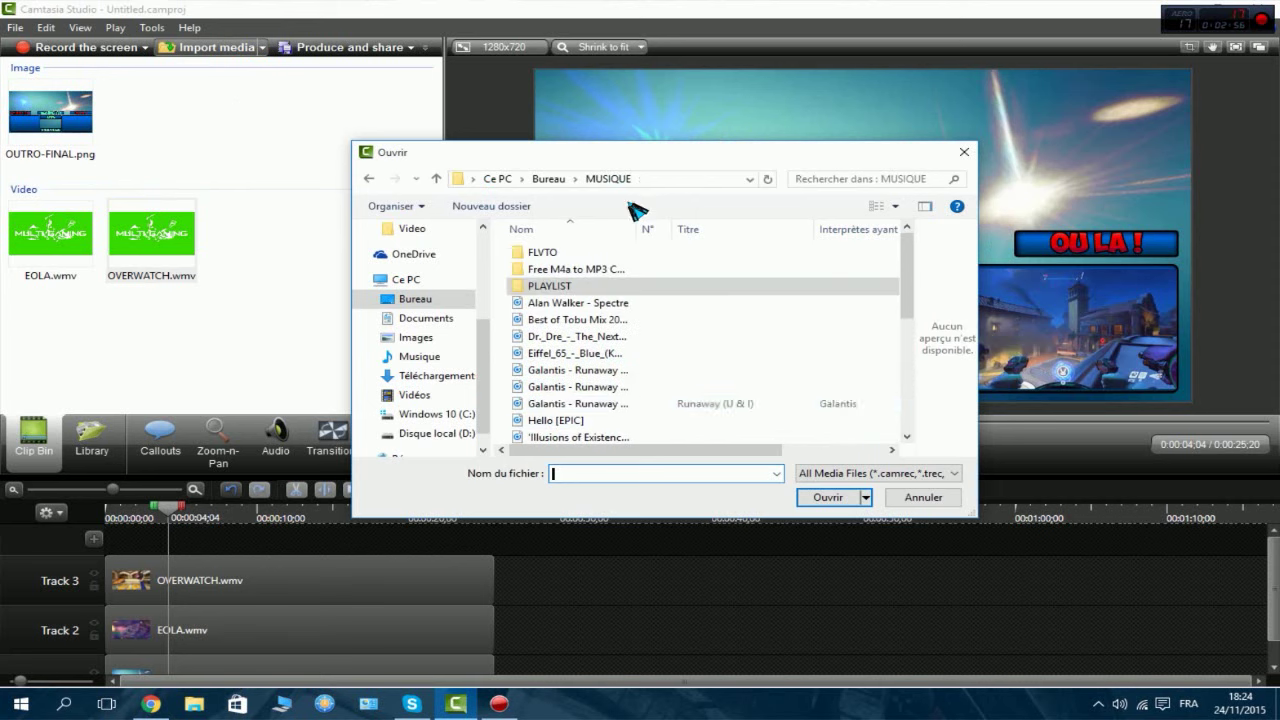
{"action": "scroll", "coordinate": [632, 390], "scroll_direction": "down", "scroll_amount": 2}
{"action": "double_click", "coordinate": [630, 317]}
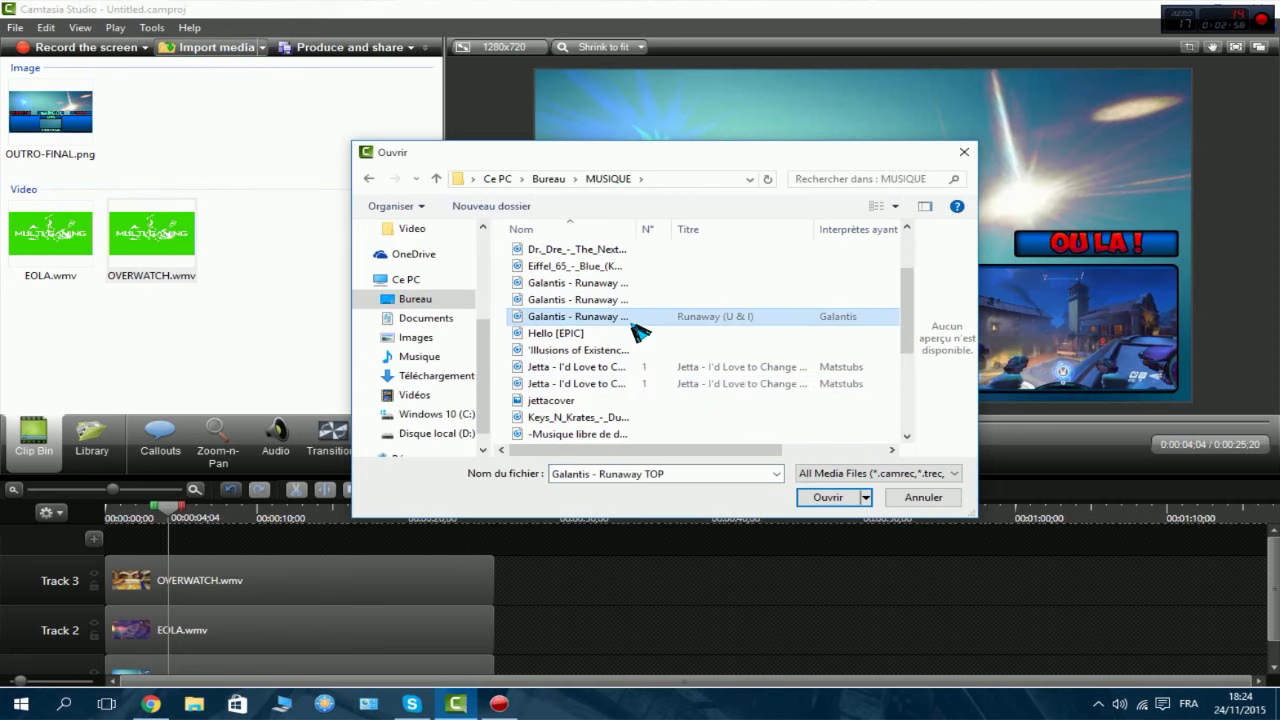
Place Galantis - Runaway TOP.wav at the start of Track 4 and trim its end to match the clips below
{"action": "left_click_drag", "start_coordinate": [85, 232], "coordinate": [505, 580]}
{"action": "left_click_drag", "start_coordinate": [160, 578], "coordinate": [149, 606]}
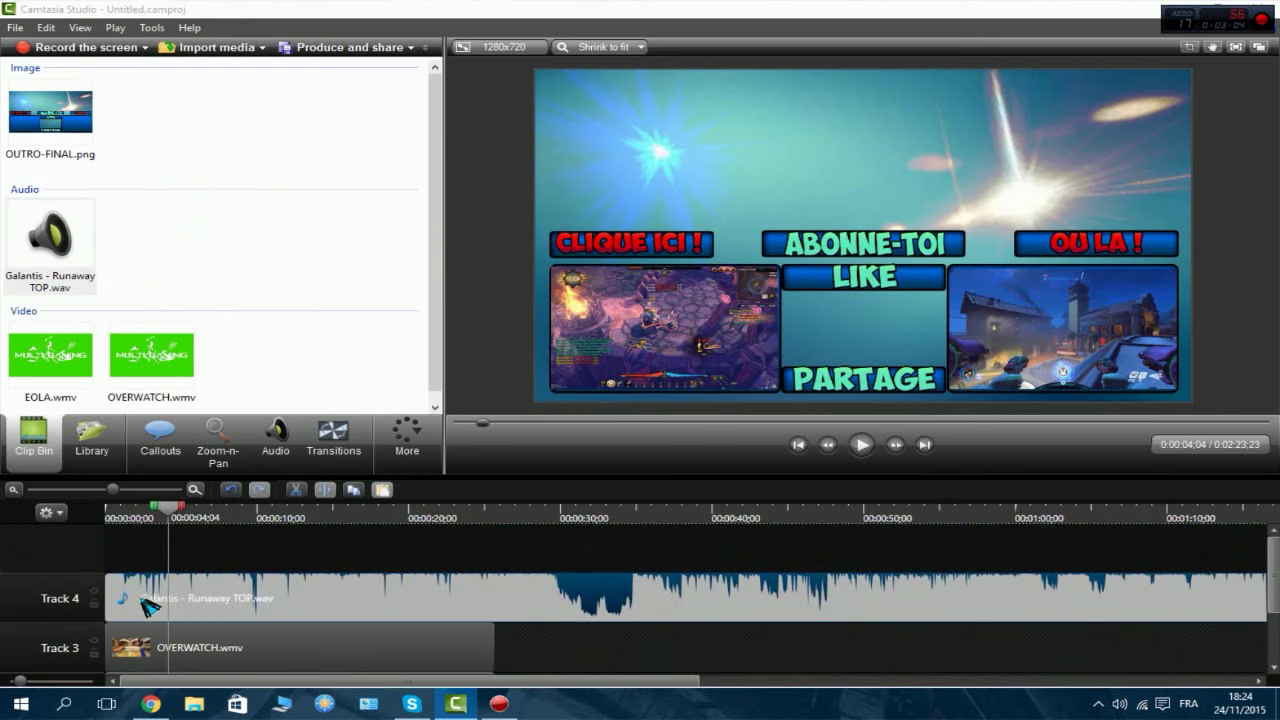
{"action": "left_click_drag", "start_coordinate": [585, 688], "coordinate": [493, 621]}
Apply a fade in and a fade out to the Galantis - Runaway TOP.wav clip on Track 4
{"action": "left_click", "coordinate": [276, 440]}
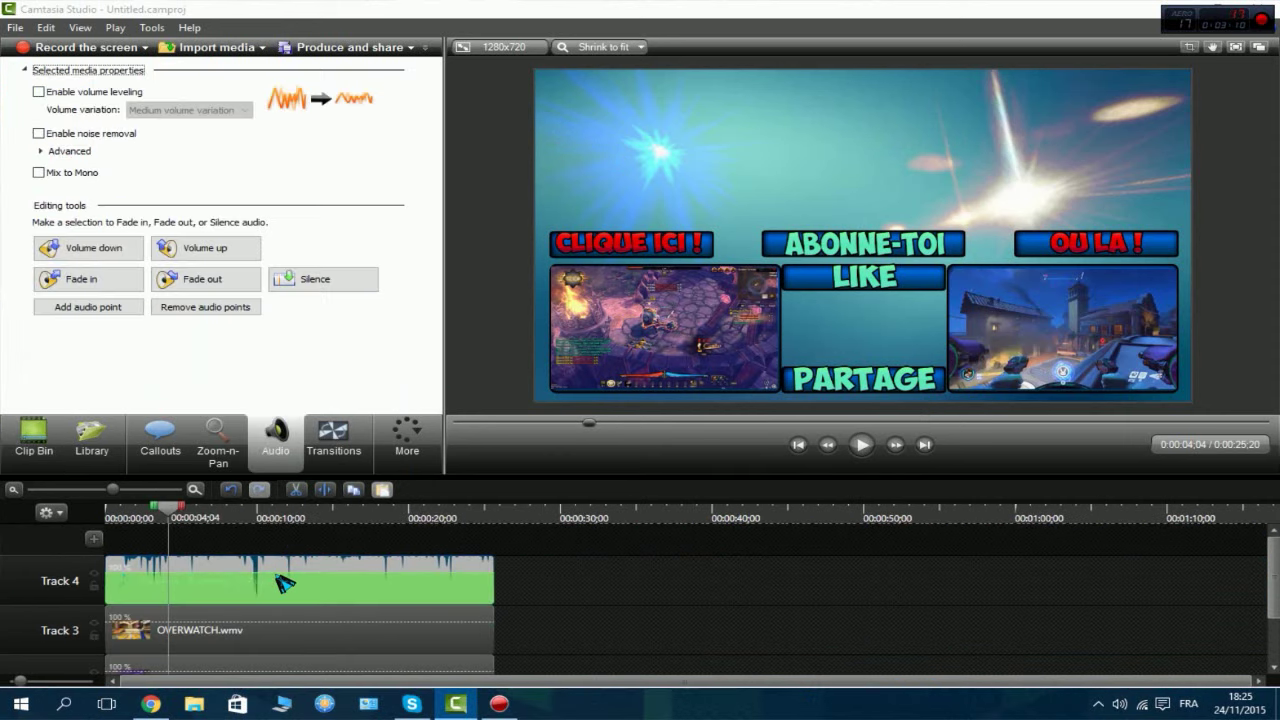
{"action": "left_click", "coordinate": [275, 572]}
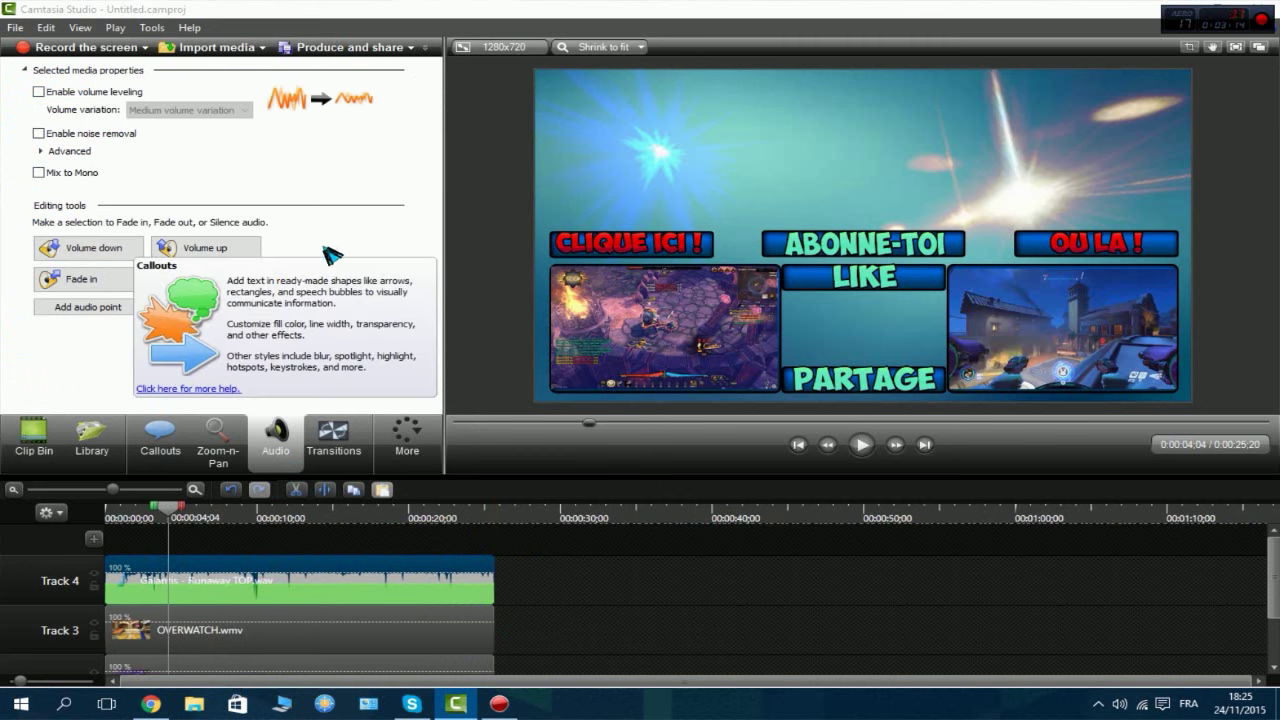
{"action": "left_click", "coordinate": [316, 212]}
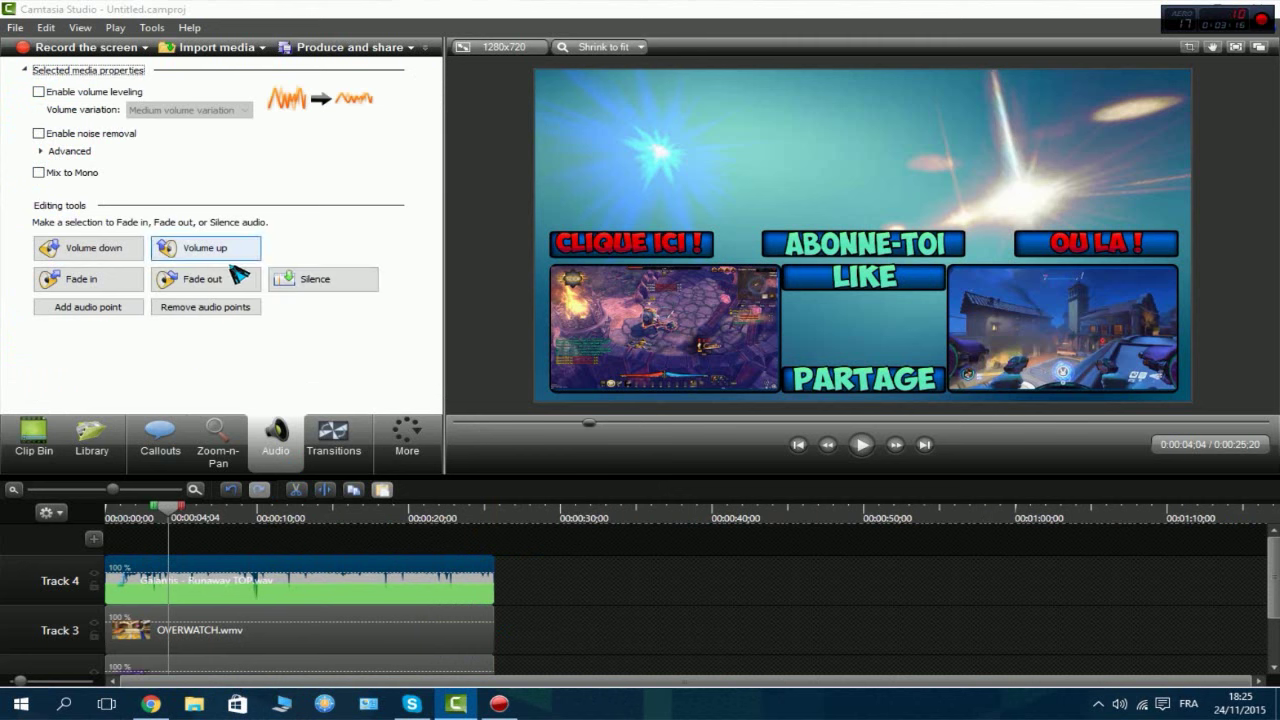
{"action": "left_click", "coordinate": [101, 279]}
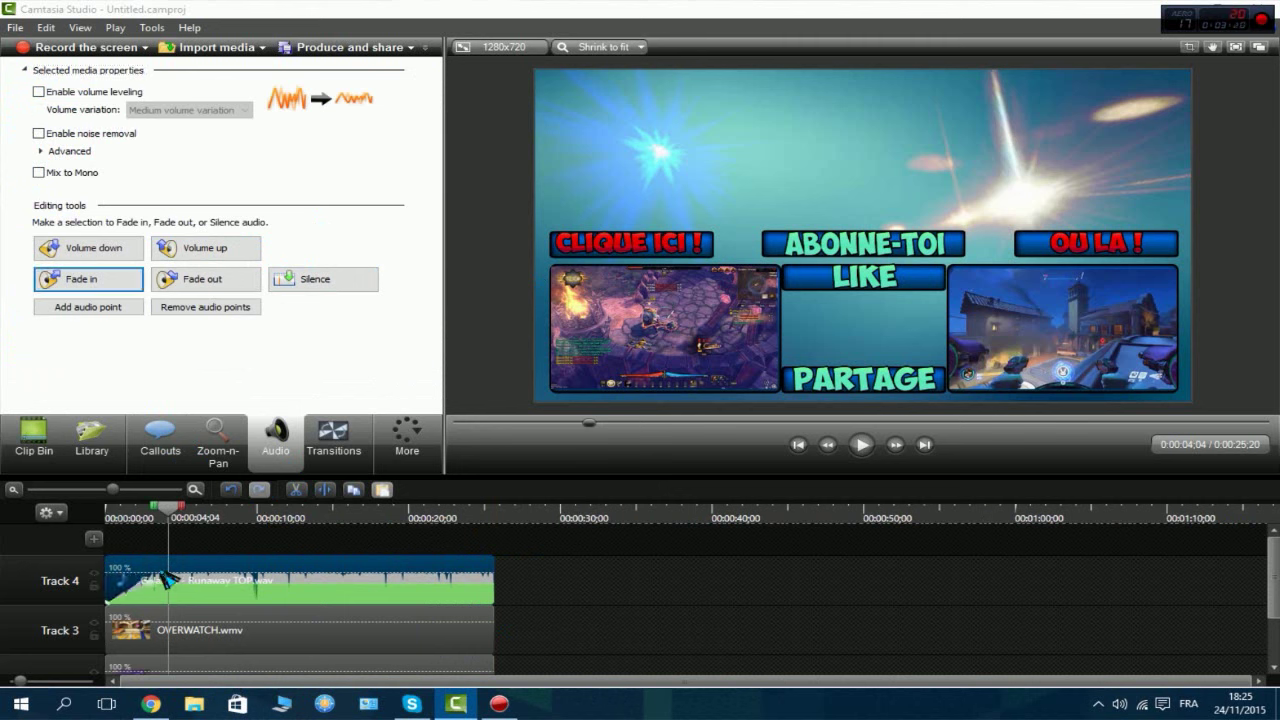
{"action": "left_click", "coordinate": [217, 287]}
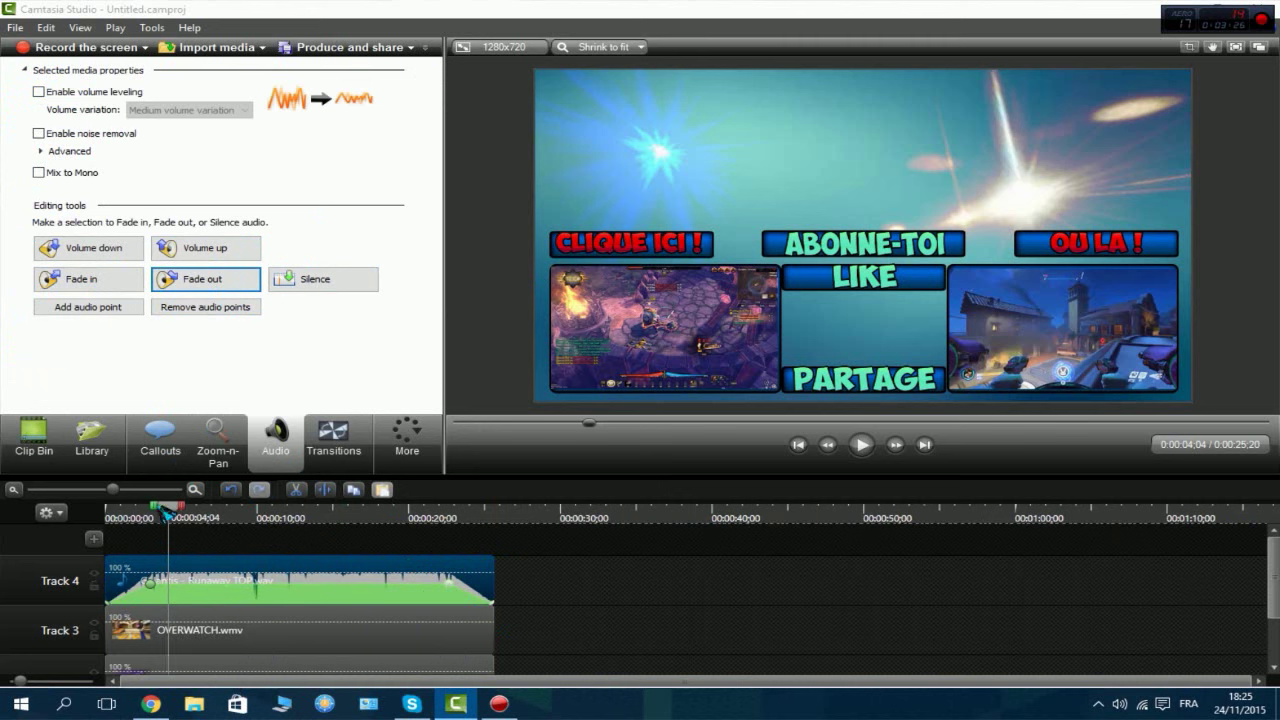
Play the first seconds of the outro from the beginning to check the music's fade in
{"action": "left_click_drag", "start_coordinate": [166, 512], "coordinate": [78, 508]}
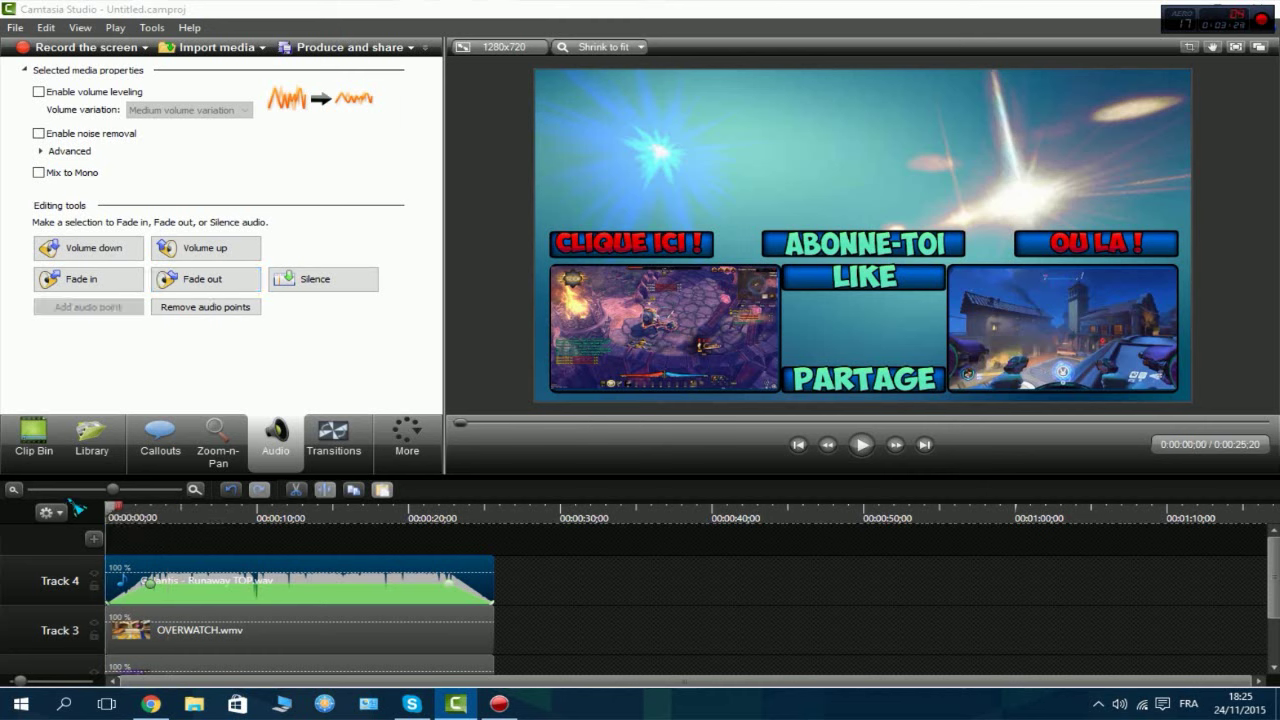
{"action": "left_click", "coordinate": [862, 447]}
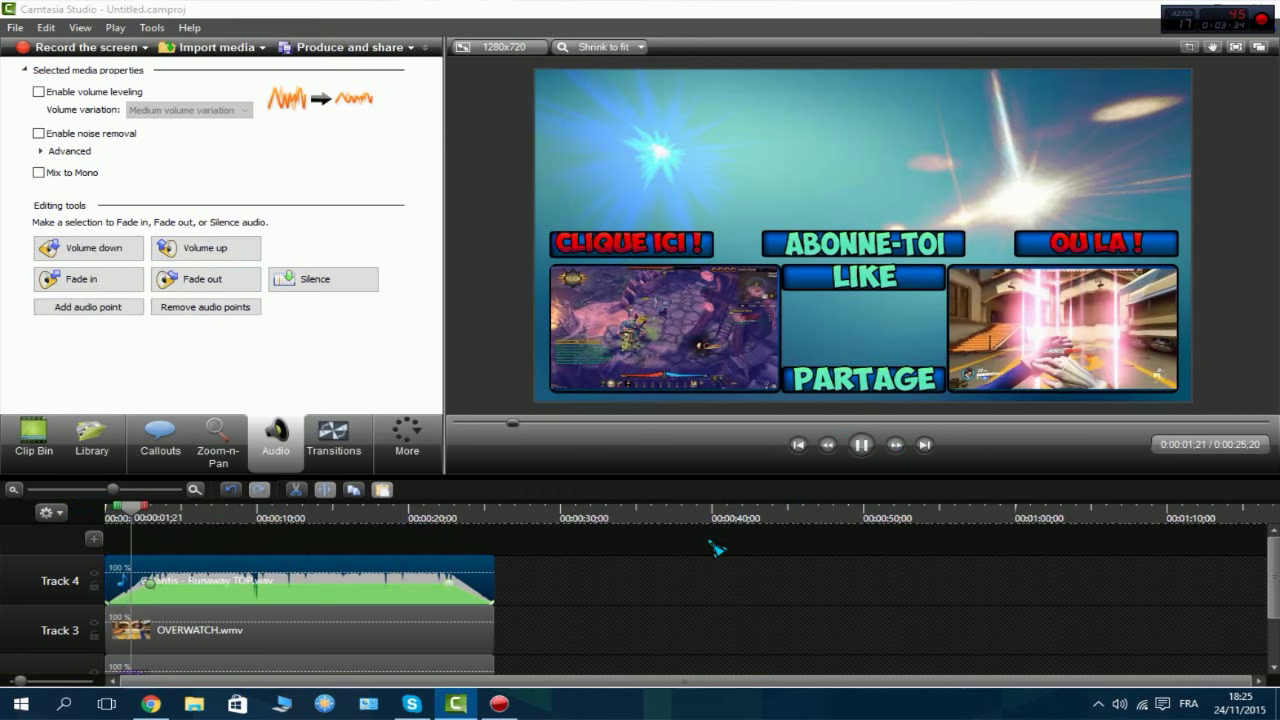
{"action": "left_click", "coordinate": [861, 445]}
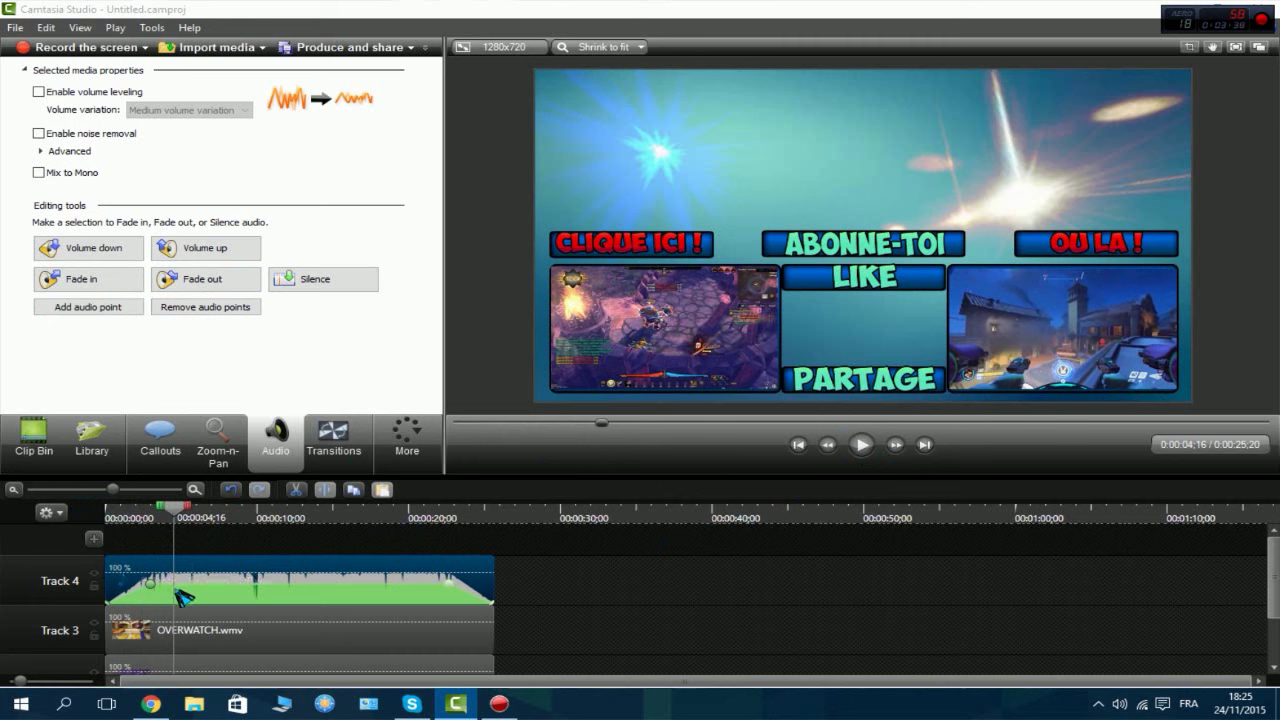
Lower the volume of the Track 4 music clip and check it in playback, ending with the playhead at the start
{"action": "left_click", "coordinate": [861, 445]}
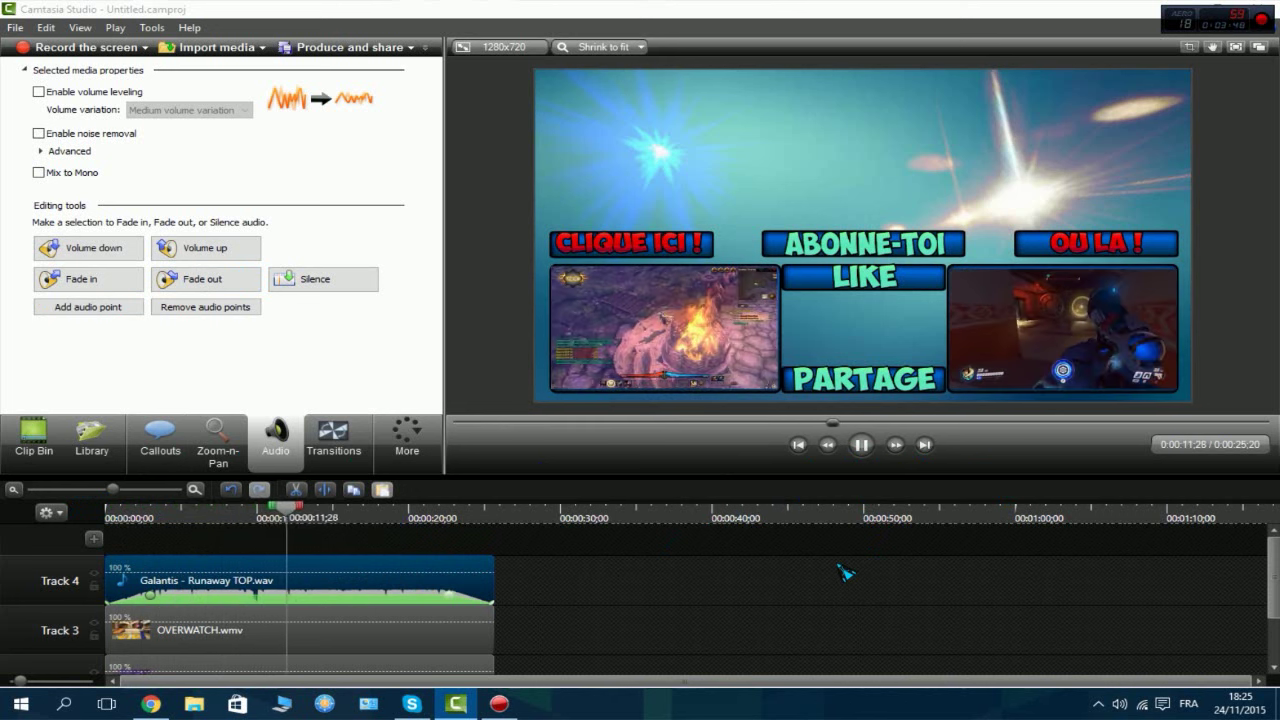
{"action": "left_click", "coordinate": [862, 446]}
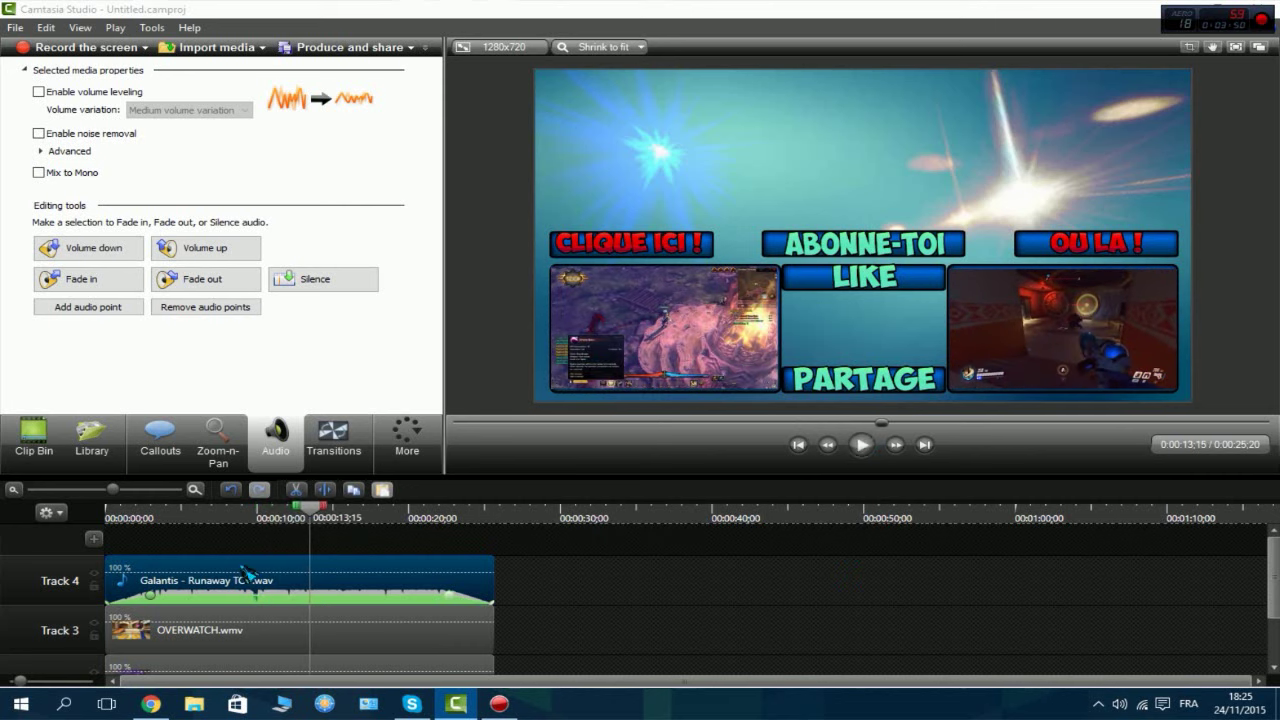
{"action": "left_click_drag", "start_coordinate": [312, 508], "coordinate": [106, 510]}
{"action": "scroll", "coordinate": [600, 600], "scroll_direction": "down", "scroll_amount": 2}
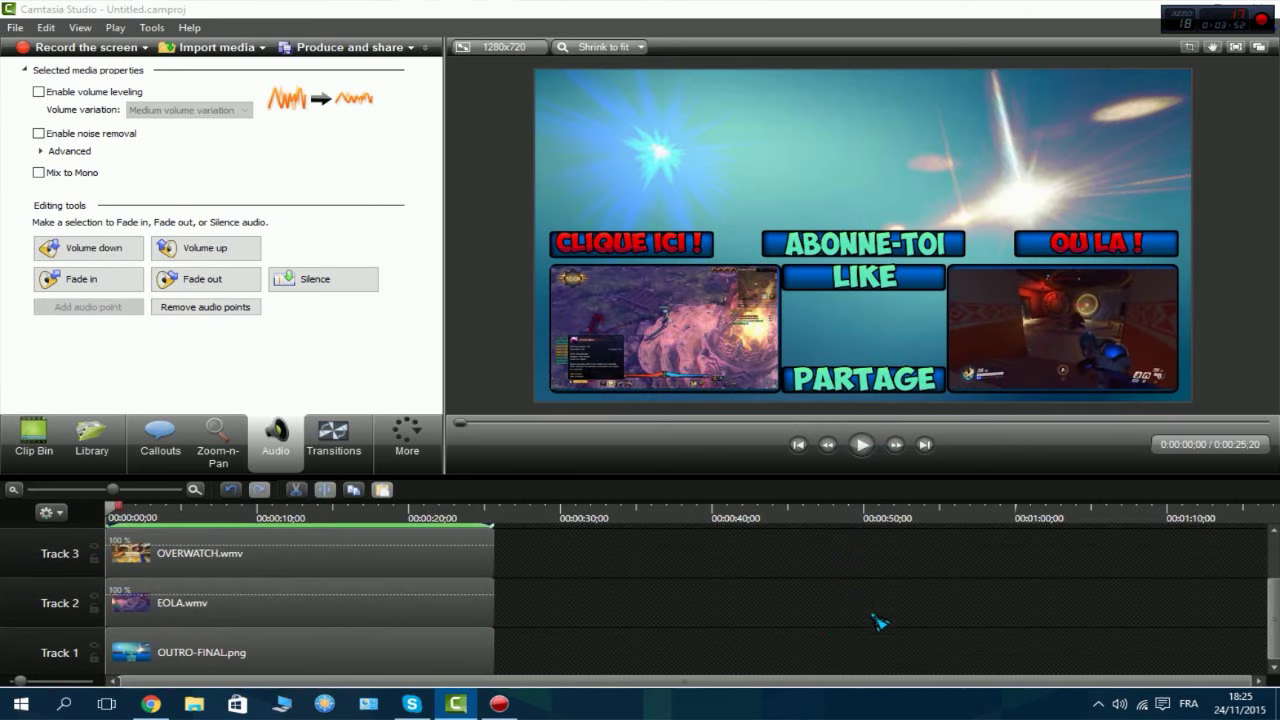
{"action": "scroll", "coordinate": [916, 611], "scroll_direction": "up", "scroll_amount": 3}
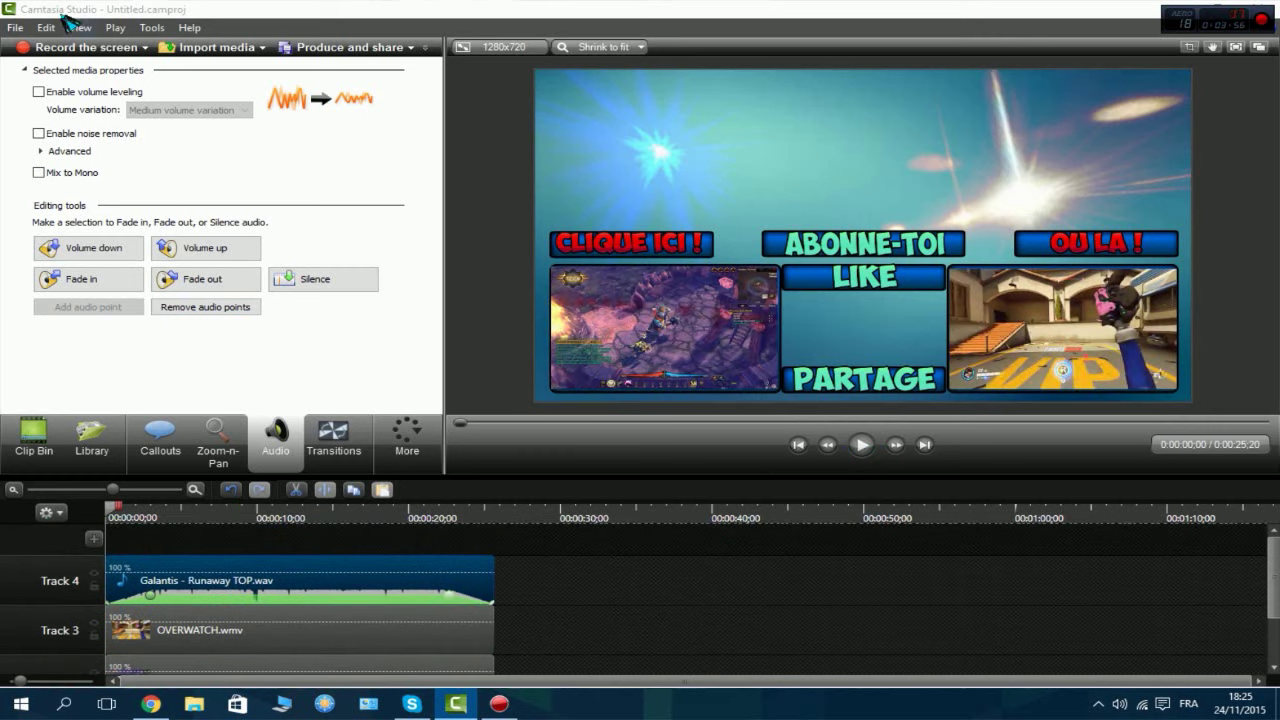
{"action": "left_click", "coordinate": [33, 440]}
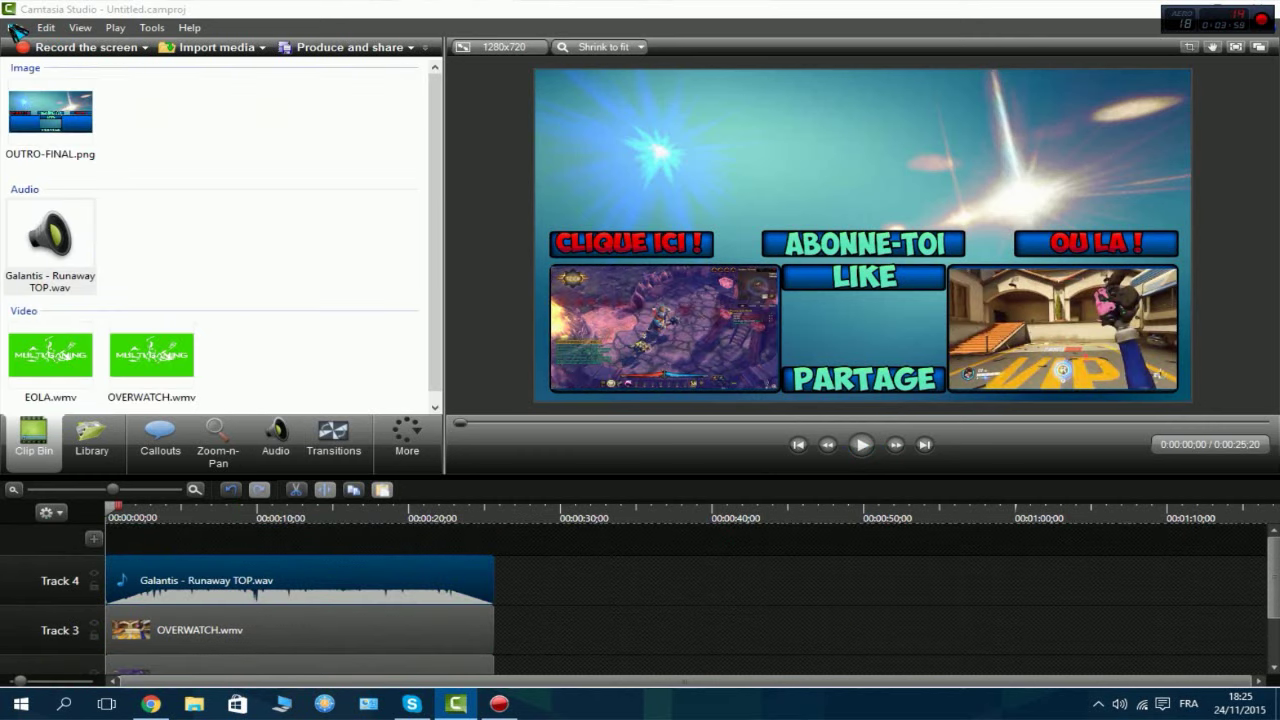
{"action": "left_click", "coordinate": [15, 28]}
{"action": "left_click", "coordinate": [715, 585]}
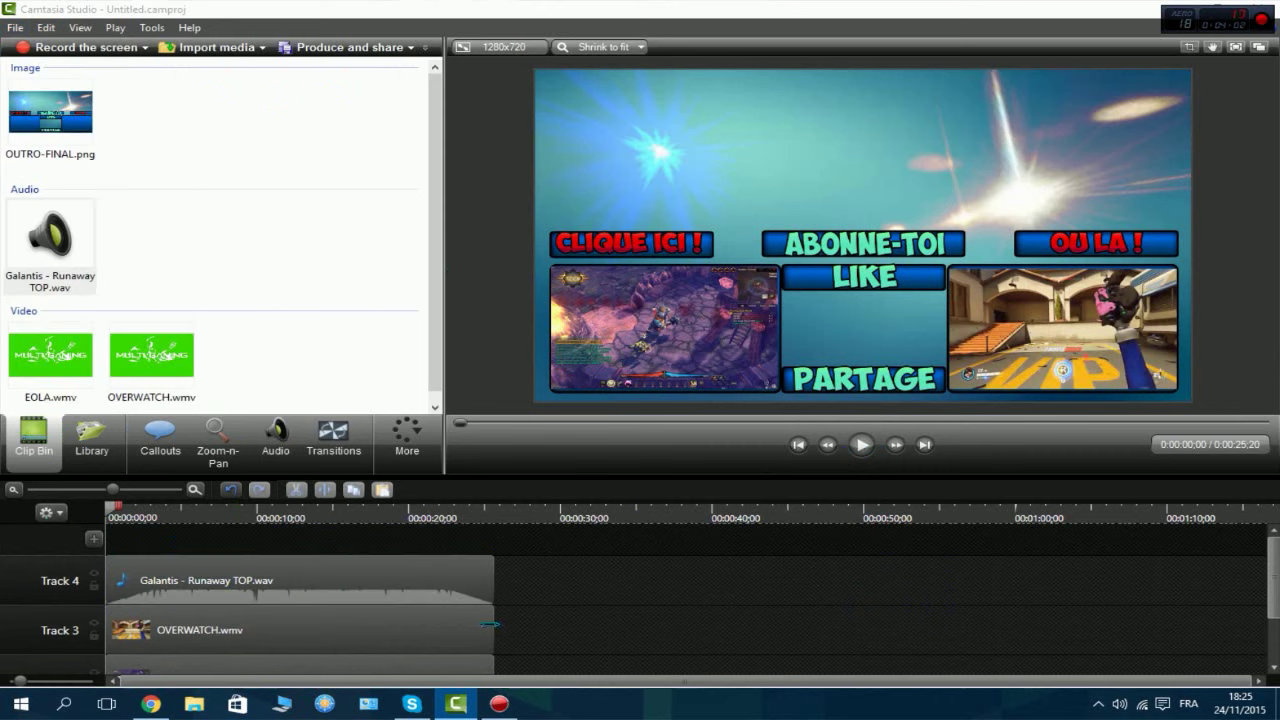
{"action": "left_click_drag", "start_coordinate": [491, 625], "coordinate": [485, 625]}
{"action": "scroll", "coordinate": [286, 591], "scroll_direction": "down", "scroll_amount": 2}
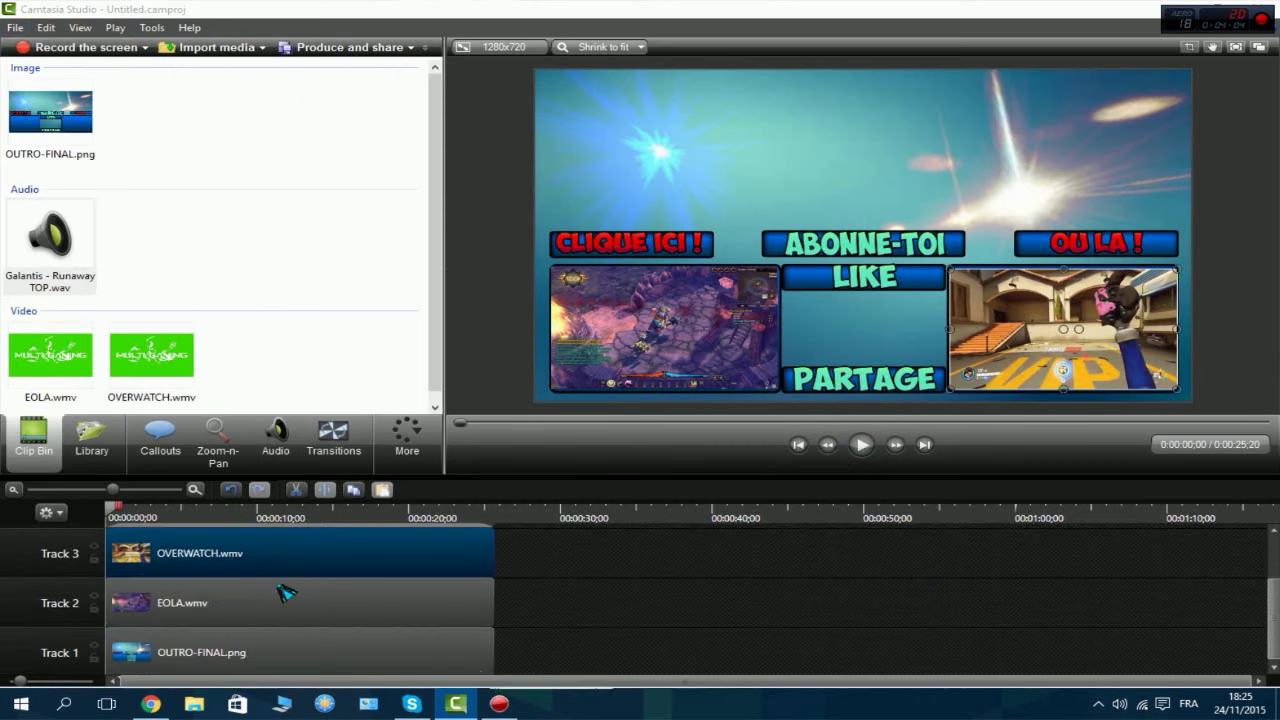
{"action": "scroll", "coordinate": [400, 590], "scroll_direction": "up", "scroll_amount": 2}
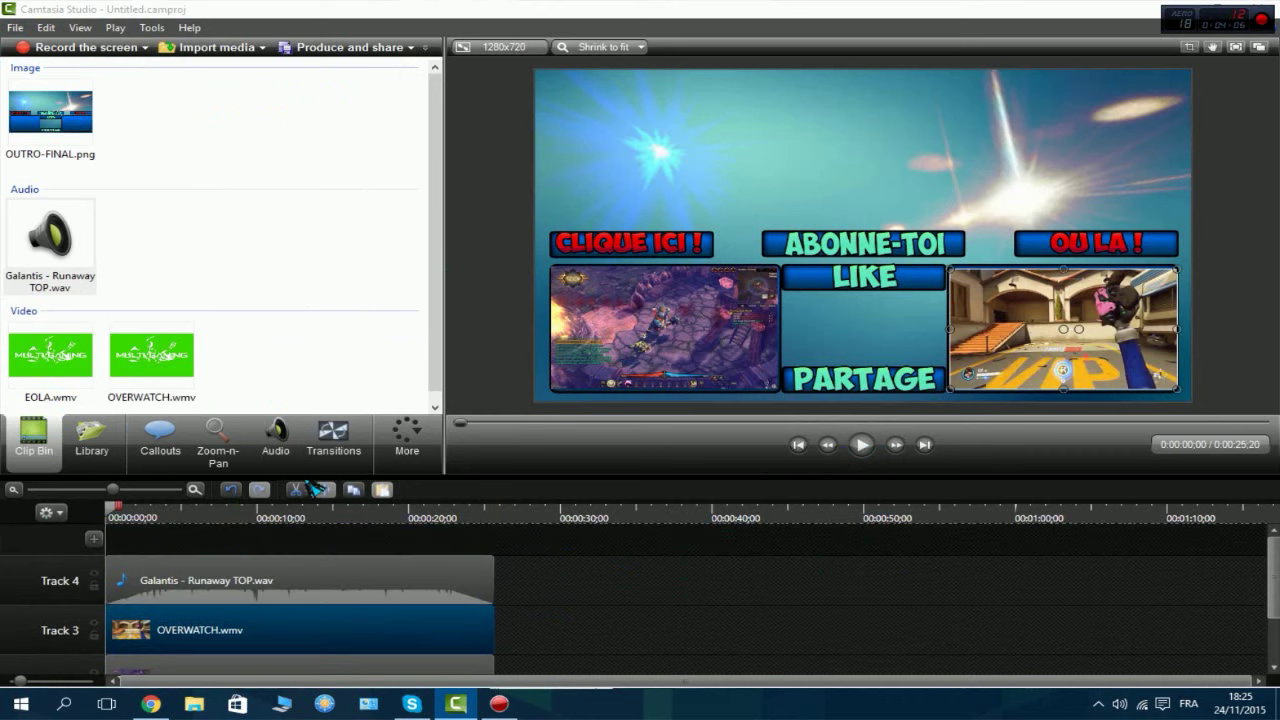
Add a text callout at the start of the timeline and place it above the ABONNE-TOI banner
{"action": "left_click", "coordinate": [333, 440]}
{"action": "left_click", "coordinate": [217, 440]}
{"action": "left_click", "coordinate": [160, 440]}
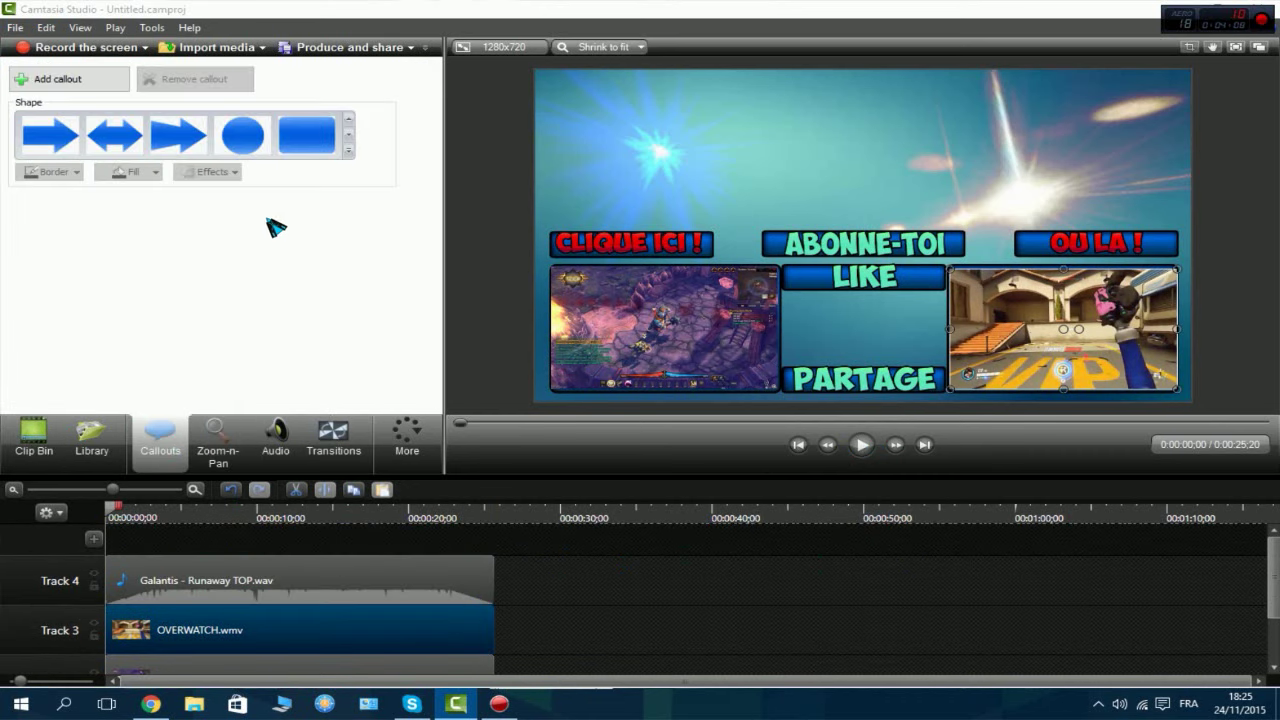
{"action": "left_click", "coordinate": [347, 151]}
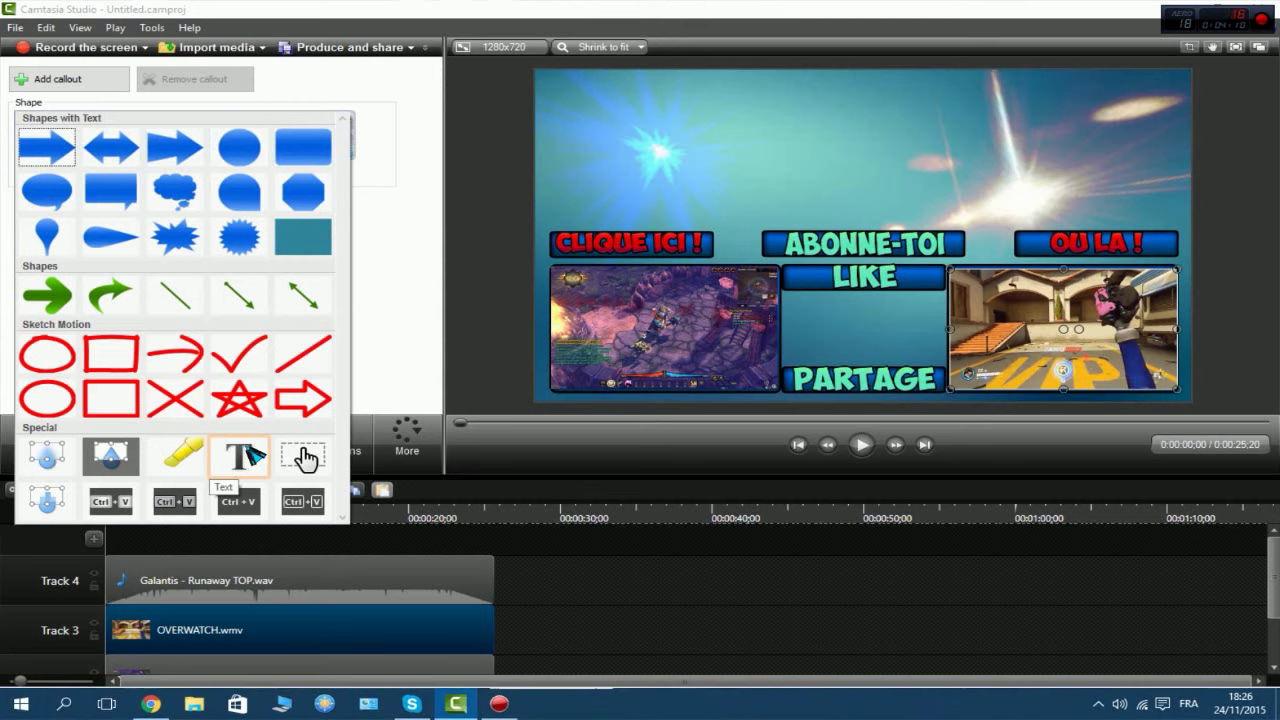
{"action": "left_click", "coordinate": [306, 192]}
{"action": "left_click", "coordinate": [348, 151]}
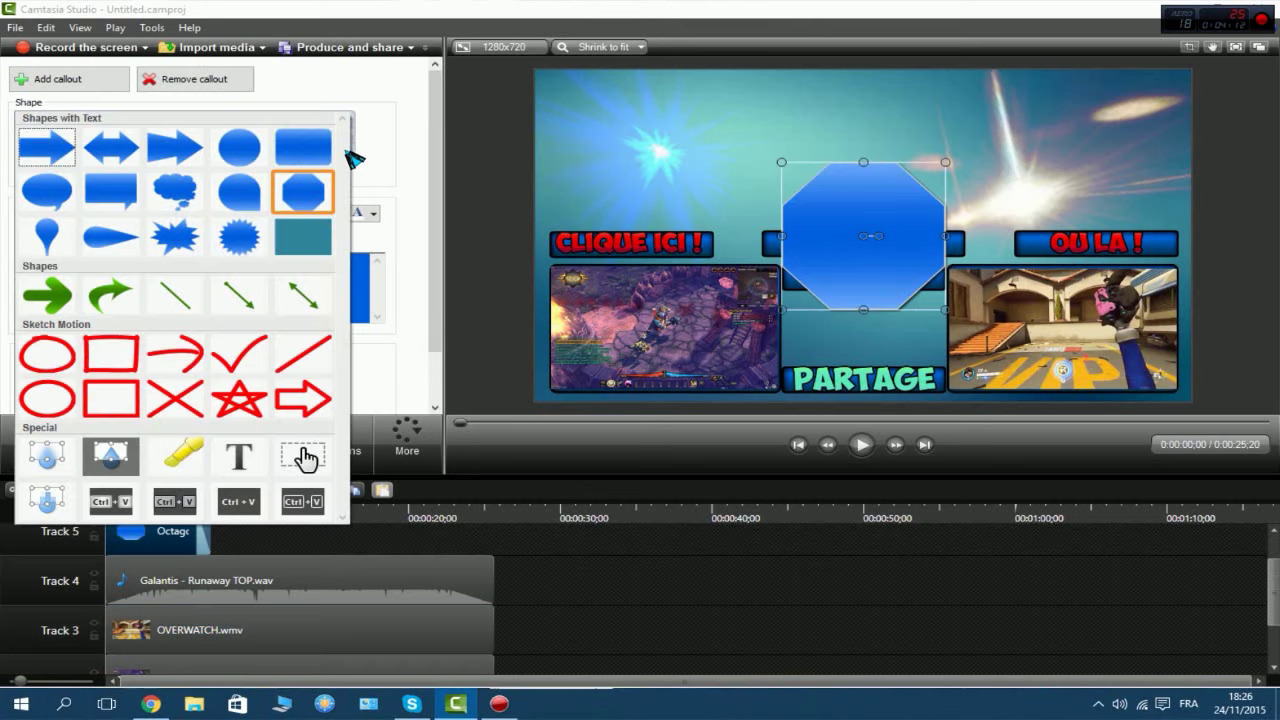
{"action": "left_click", "coordinate": [238, 456]}
{"action": "left_click_drag", "start_coordinate": [852, 233], "coordinate": [837, 164]}
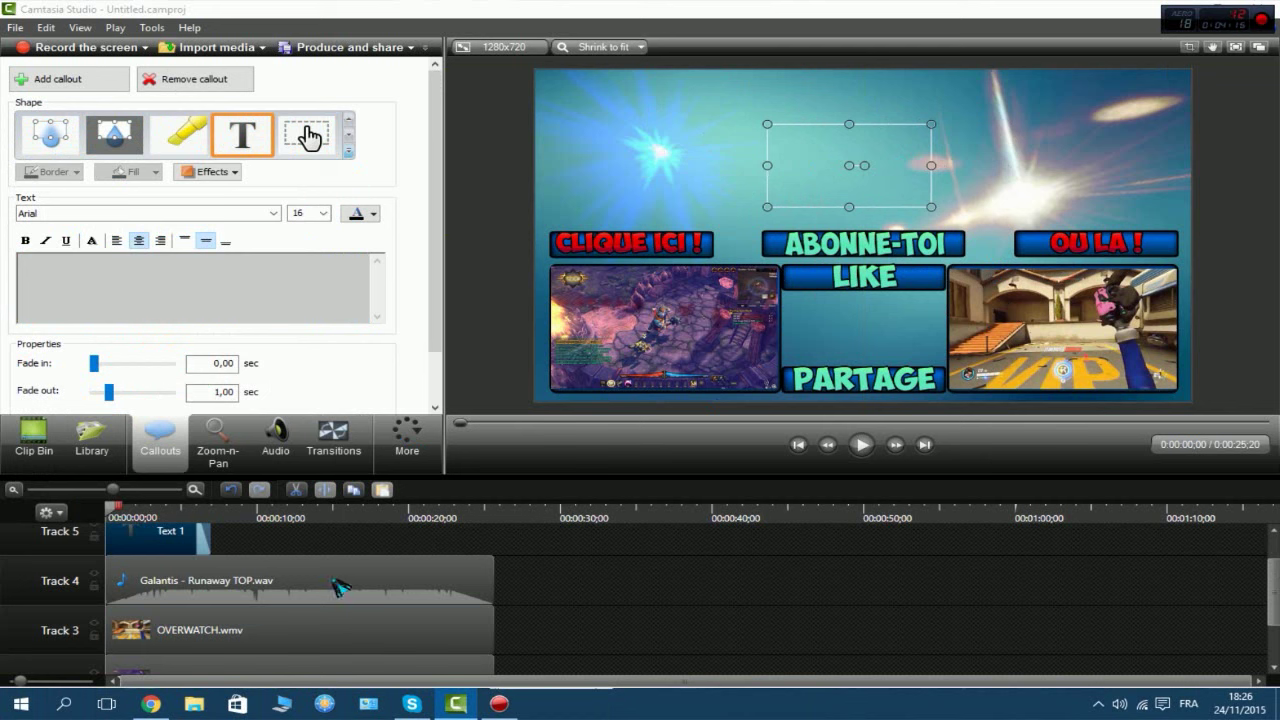
Shift the Text 1 callout about 5 seconds along Track 5, set its fade in to 5,00 sec and preview it
{"action": "scroll", "coordinate": [163, 610], "scroll_direction": "up", "scroll_amount": 1}
{"action": "left_click_drag", "start_coordinate": [184, 569], "coordinate": [267, 569]}
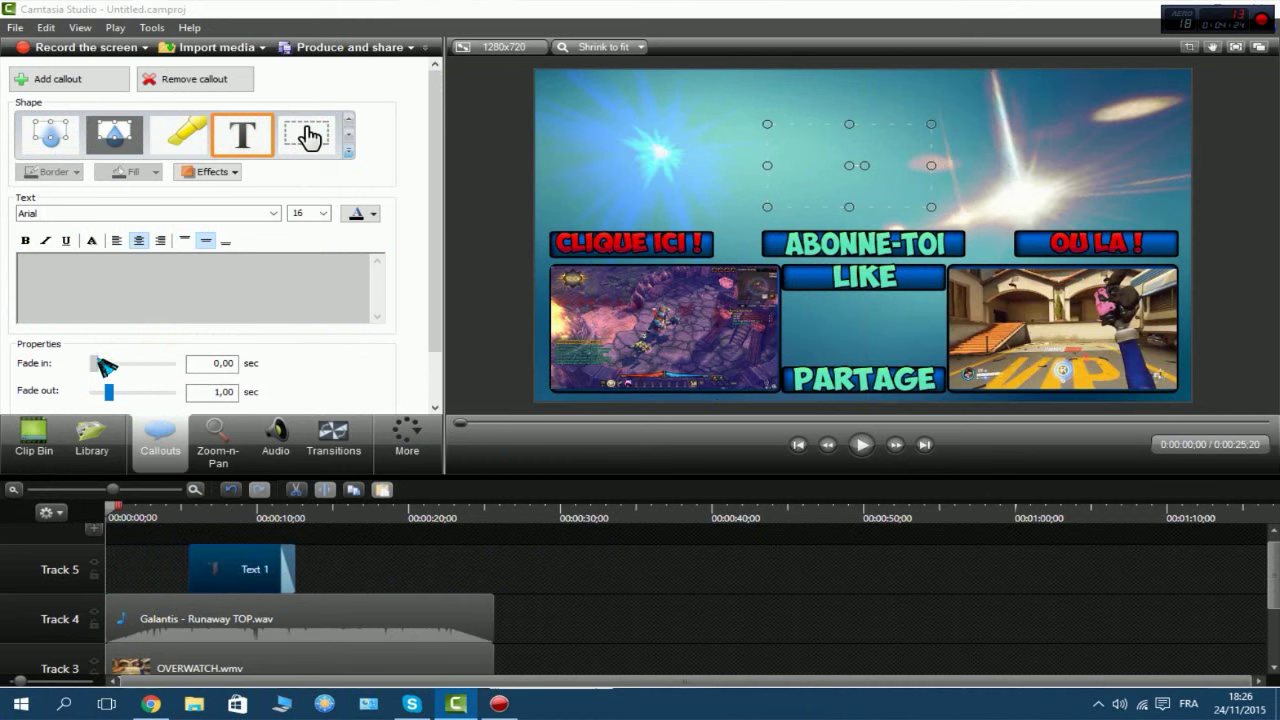
{"action": "left_click_drag", "start_coordinate": [97, 362], "coordinate": [375, 369]}
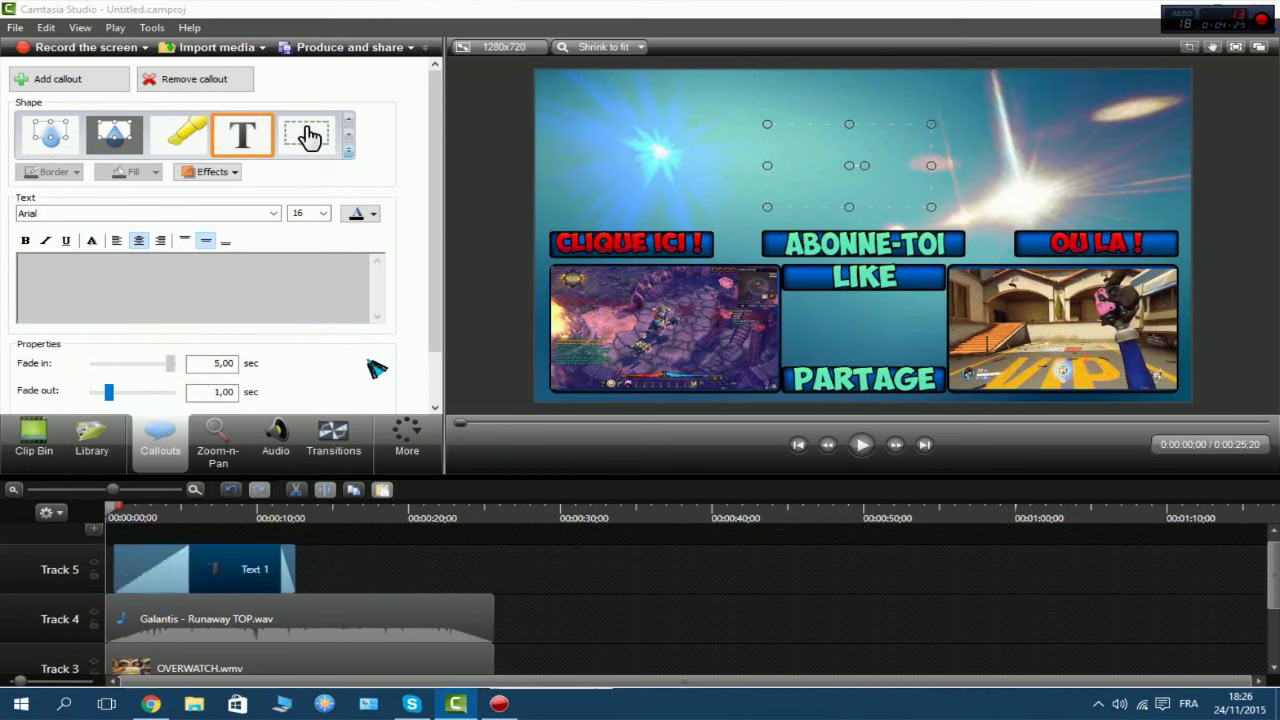
{"action": "left_click", "coordinate": [864, 455]}
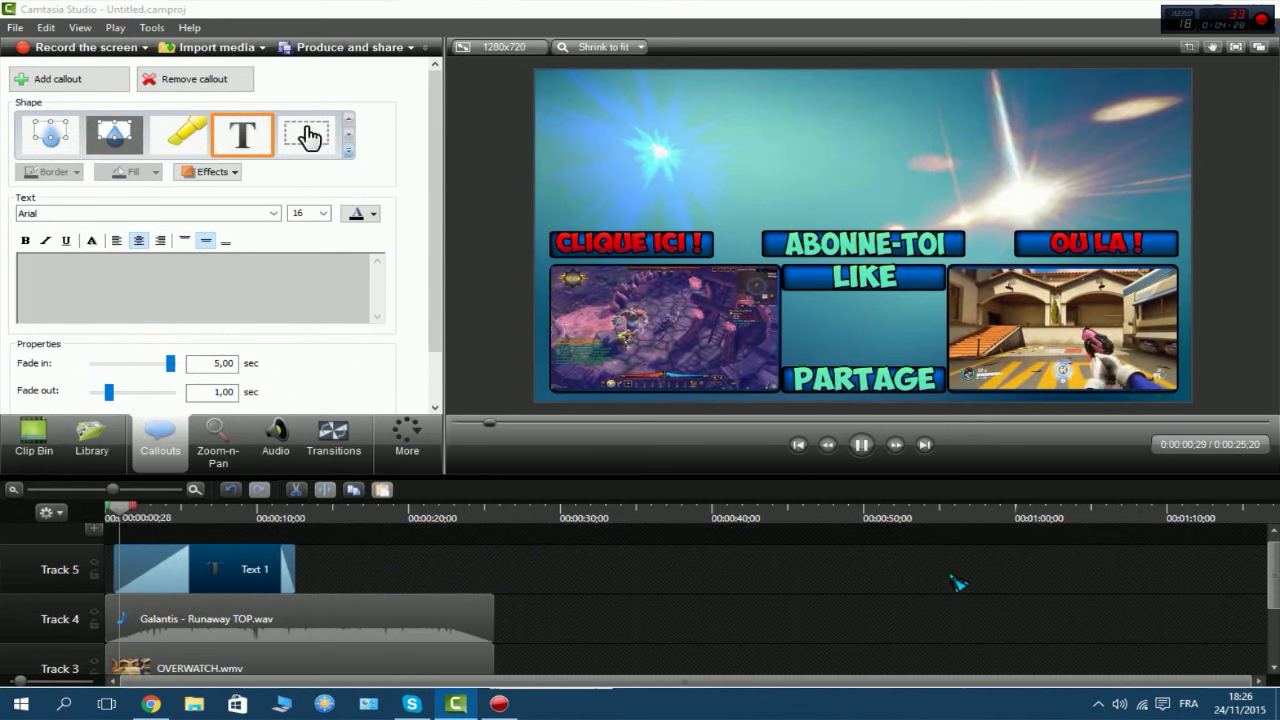
{"action": "left_click", "coordinate": [861, 444]}
Enter COUCOU as the callout's text and set its font size to 72
{"action": "left_click", "coordinate": [320, 213]}
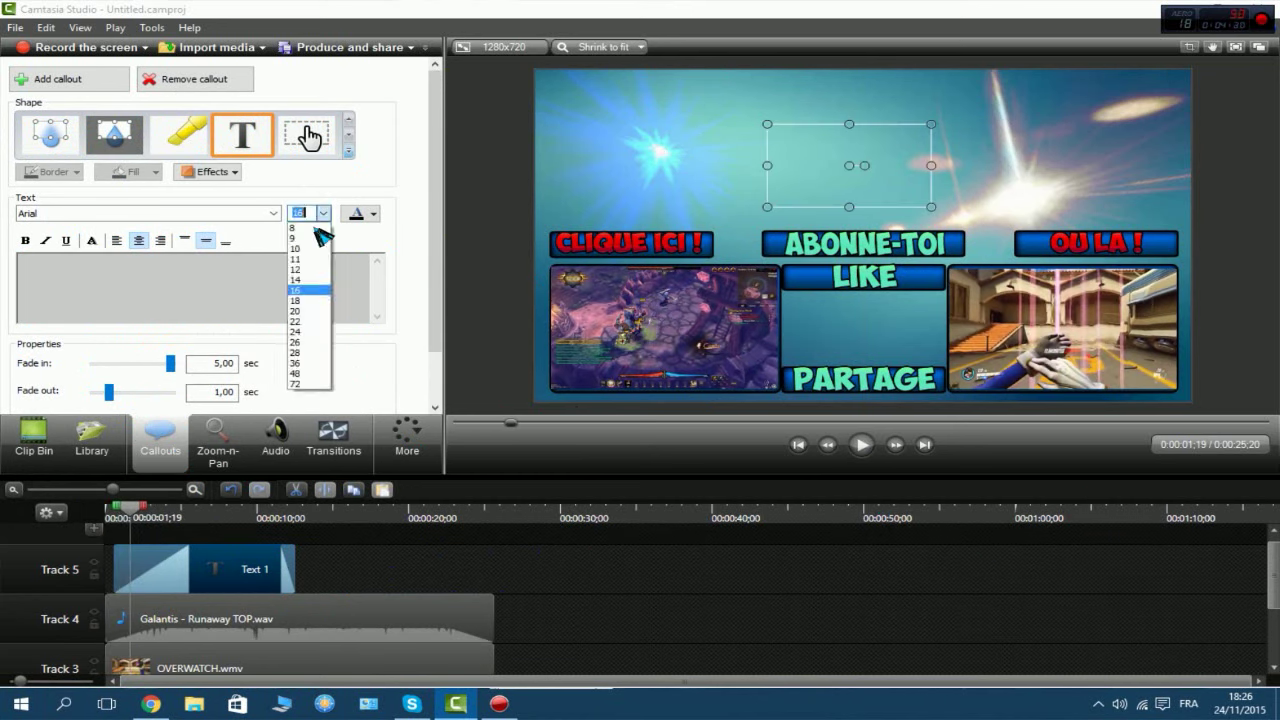
{"action": "left_click", "coordinate": [304, 389]}
{"action": "left_click", "coordinate": [328, 281]}
{"action": "type", "text": "COUCOU"}
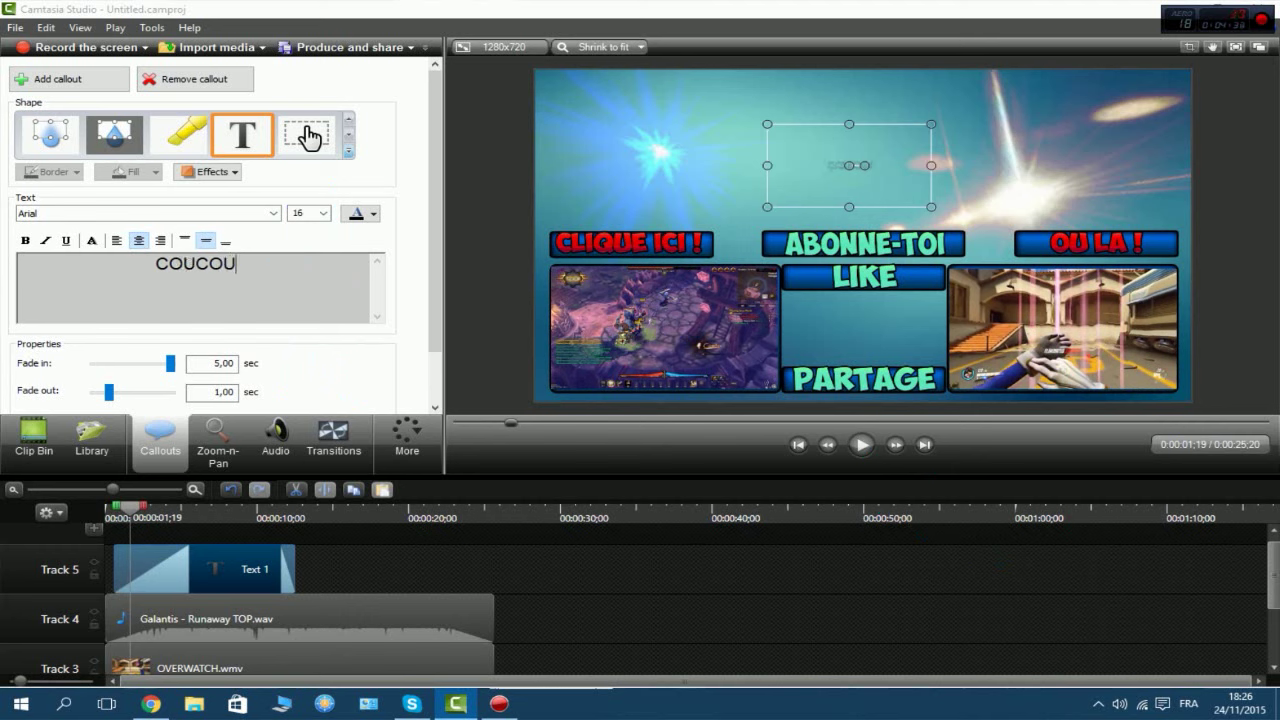
{"action": "left_click_drag", "start_coordinate": [274, 262], "coordinate": [143, 274]}
{"action": "left_click", "coordinate": [323, 213]}
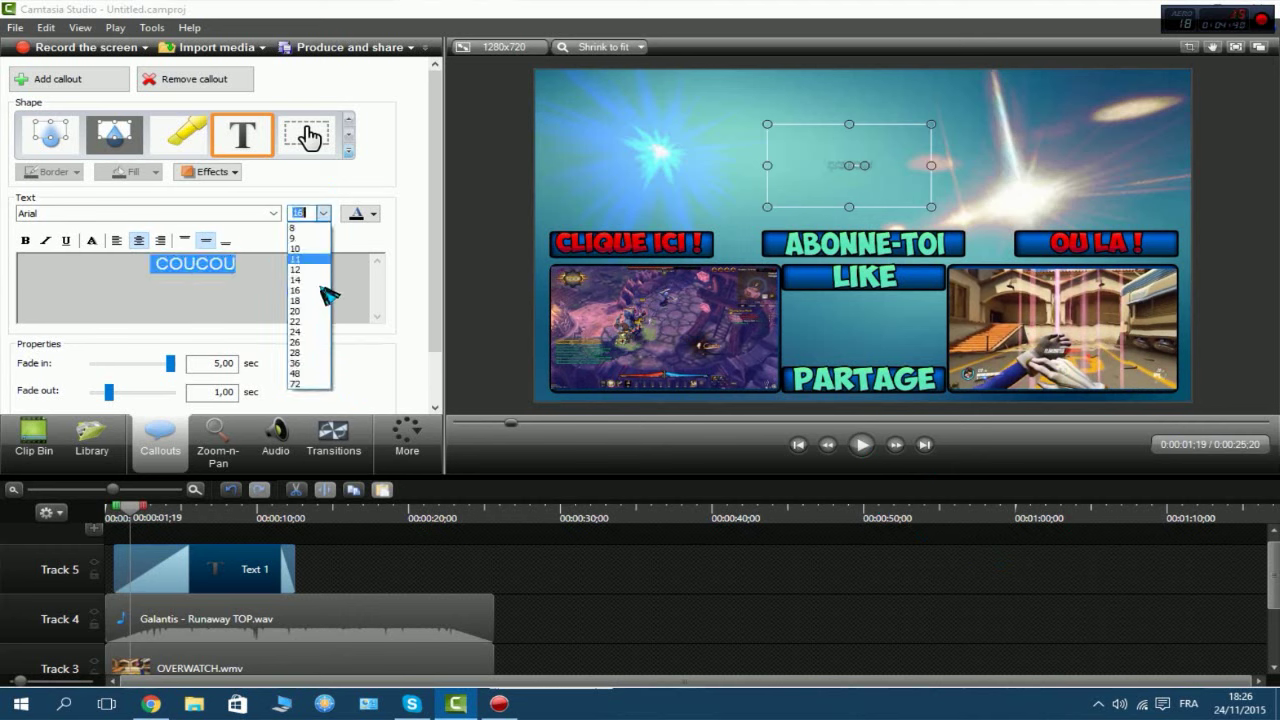
{"action": "left_click", "coordinate": [323, 389]}
Change the font of the COUCOU text to Disko
{"action": "left_click", "coordinate": [82, 213]}
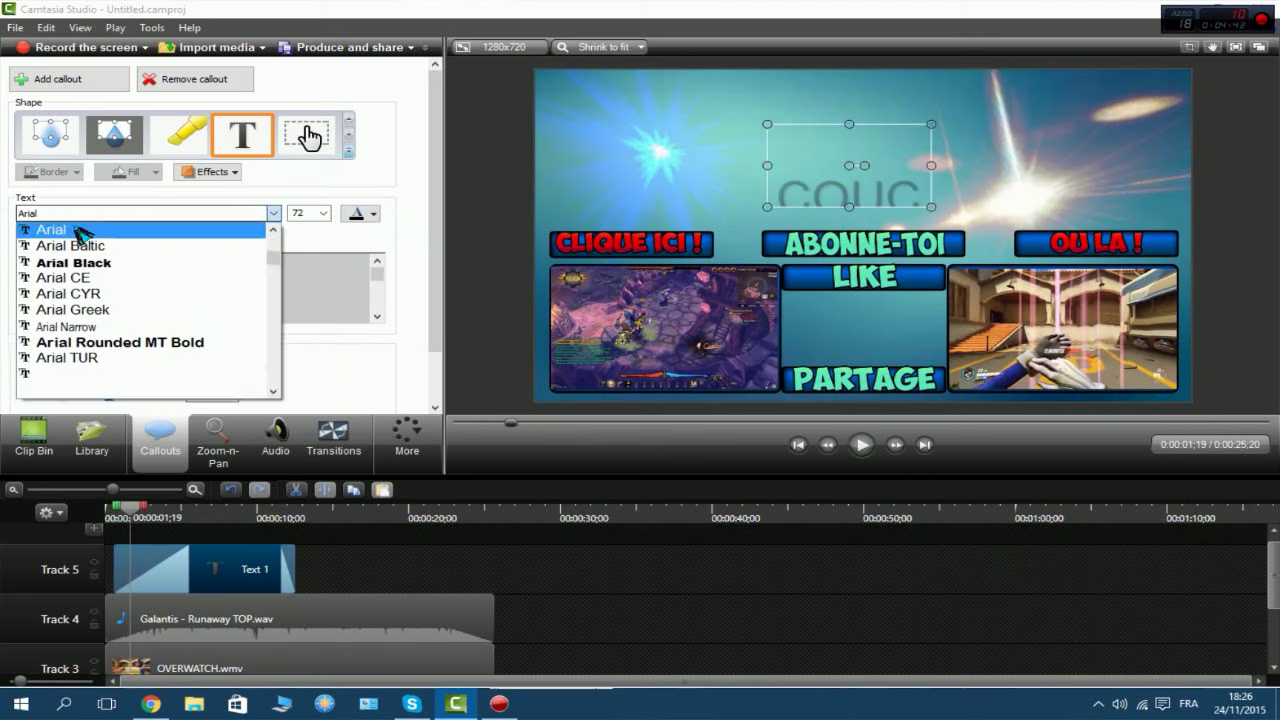
{"action": "scroll", "coordinate": [118, 318], "scroll_direction": "down", "scroll_amount": 5}
{"action": "scroll", "coordinate": [118, 318], "scroll_direction": "down", "scroll_amount": 10}
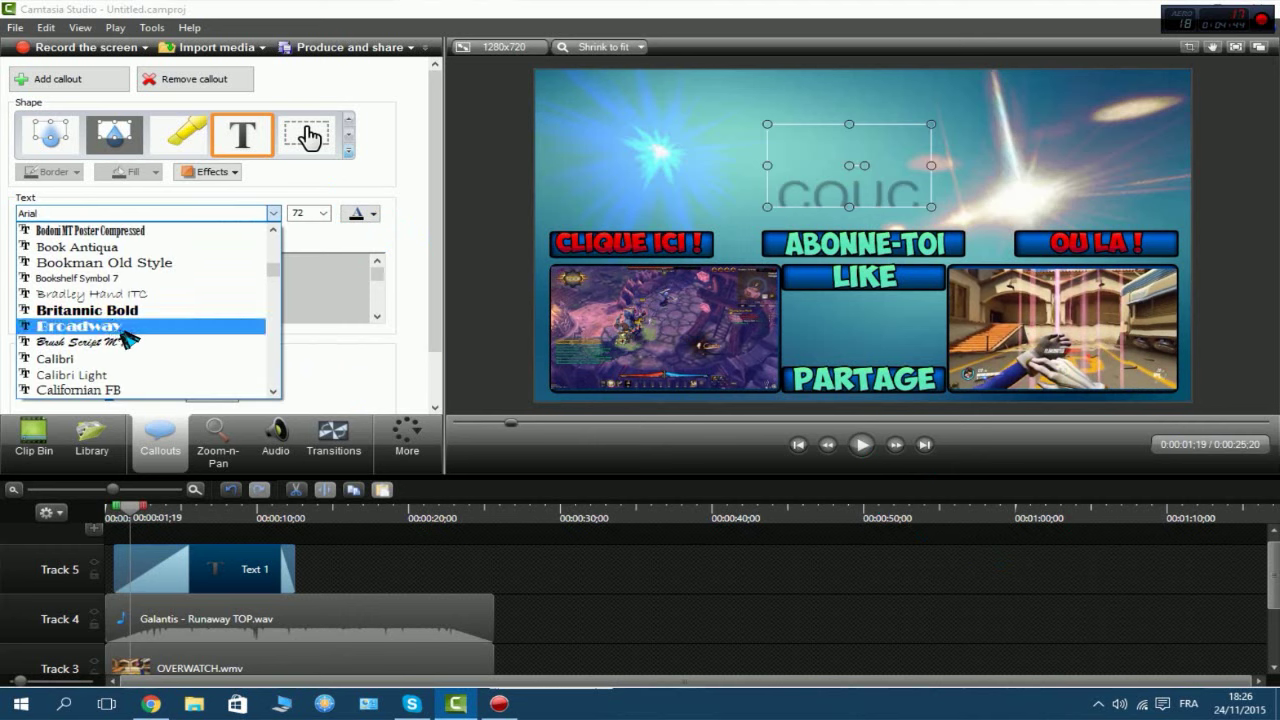
{"action": "scroll", "coordinate": [150, 335], "scroll_direction": "down", "scroll_amount": 3}
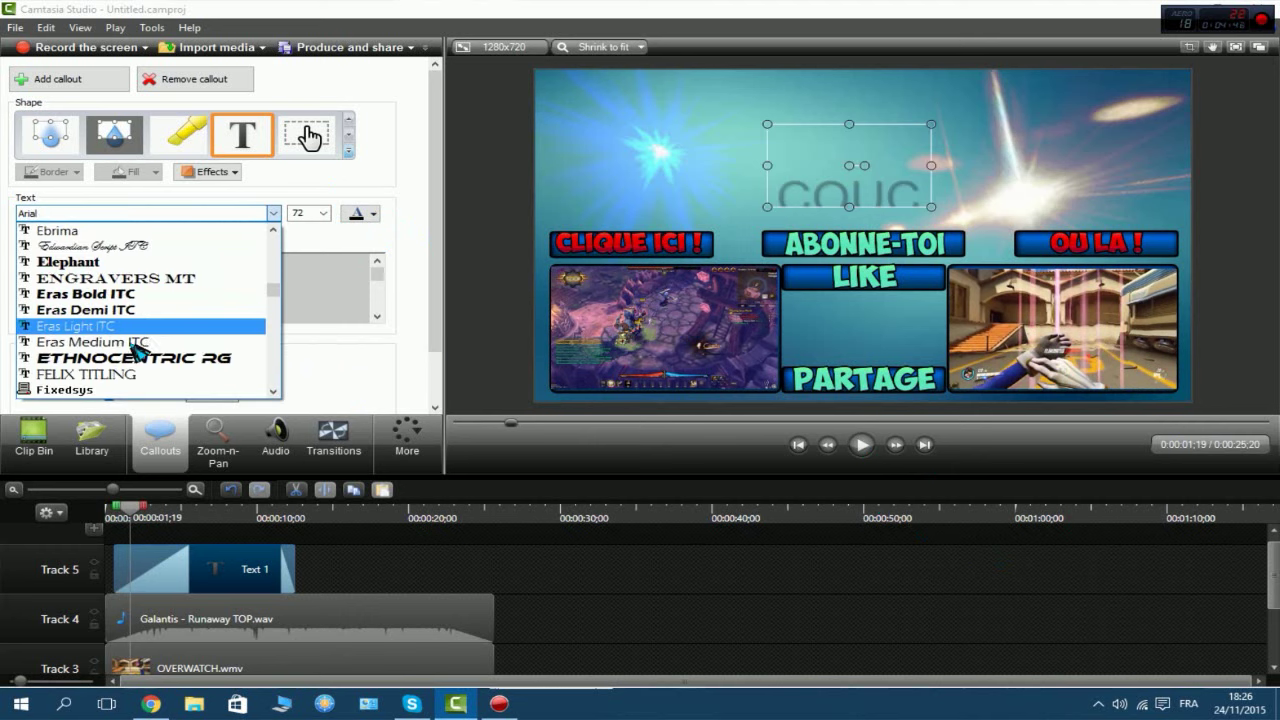
{"action": "scroll", "coordinate": [134, 294], "scroll_direction": "up", "scroll_amount": 3}
{"action": "left_click", "coordinate": [80, 246]}
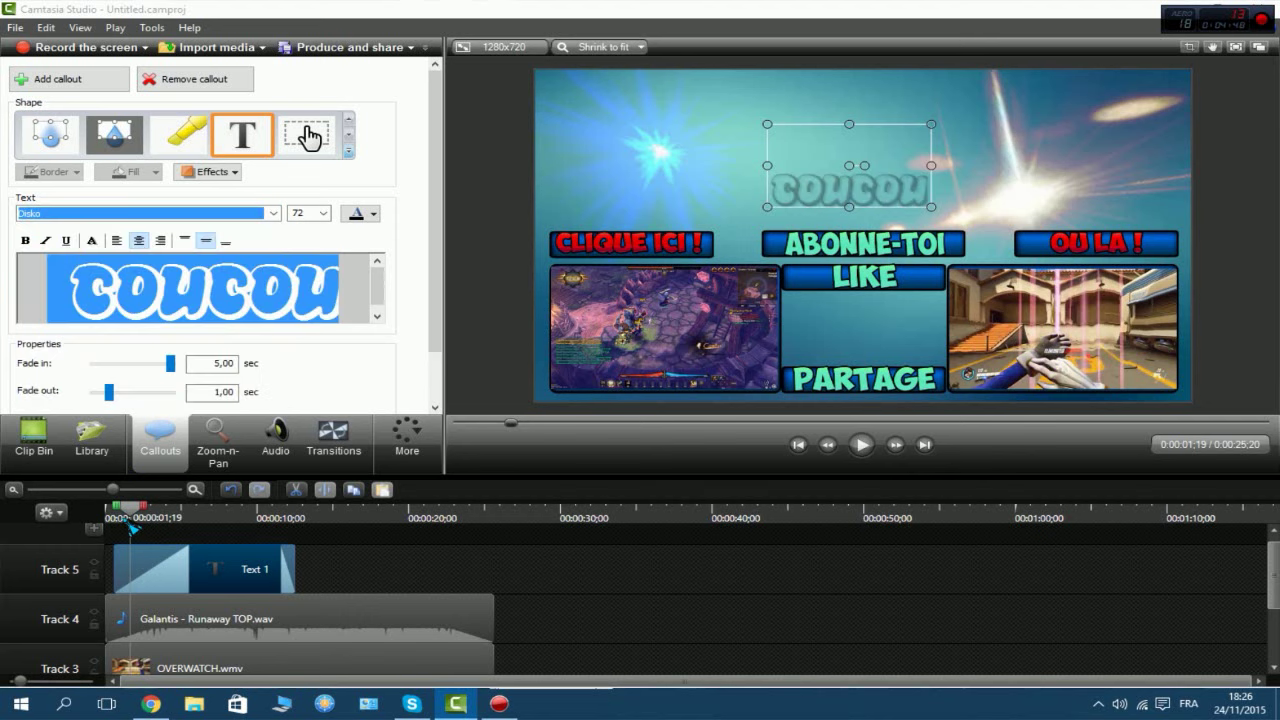
Widen the COUCOU text box and try to reposition it over the background image
{"action": "left_click", "coordinate": [110, 516]}
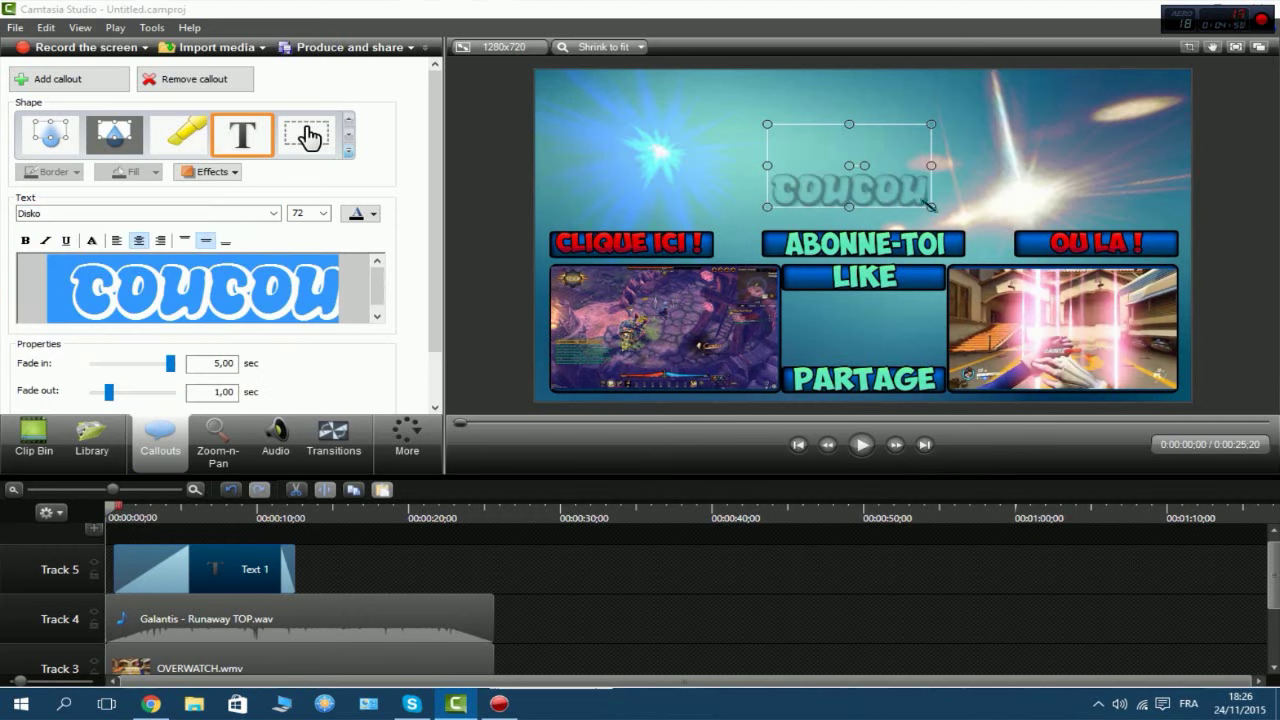
{"action": "left_click_drag", "start_coordinate": [930, 206], "coordinate": [987, 267]}
{"action": "left_click_drag", "start_coordinate": [932, 214], "coordinate": [888, 168]}
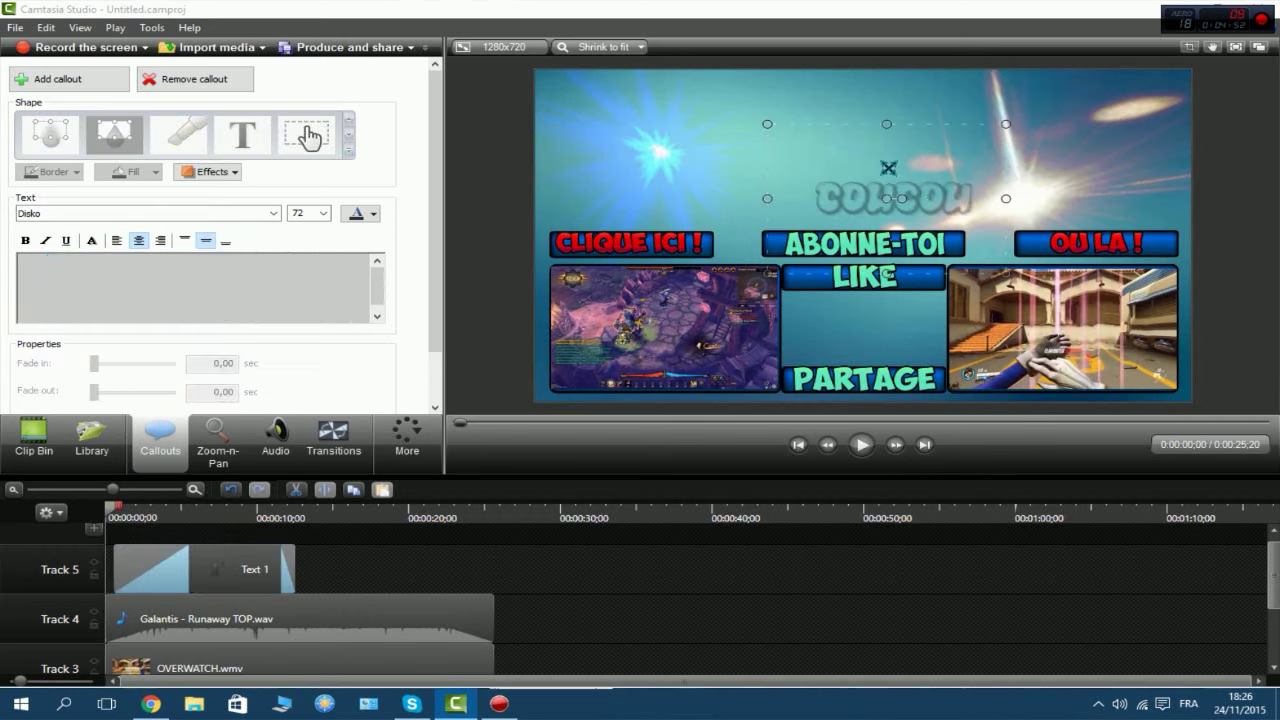
{"action": "left_click_drag", "start_coordinate": [961, 269], "coordinate": [884, 219]}
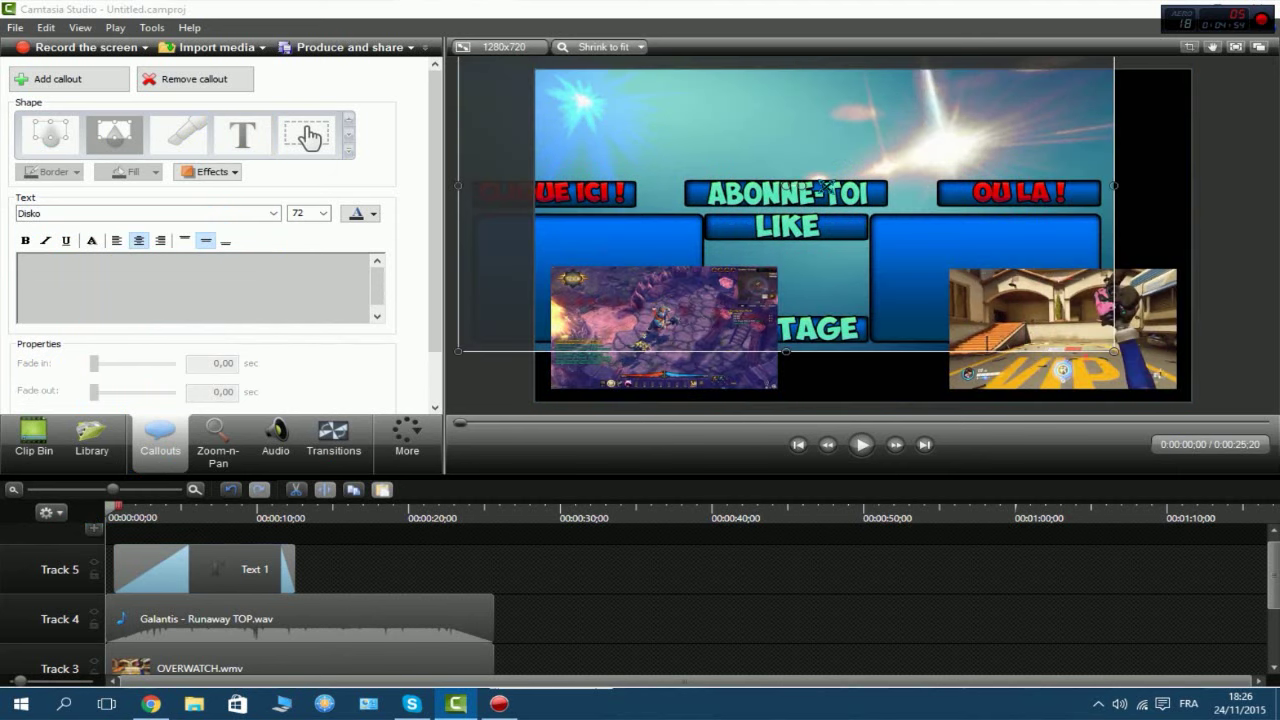
{"action": "left_click_drag", "start_coordinate": [873, 108], "coordinate": [950, 157]}
Reselect the COUCOU callout, enlarge its box and centre the text above the ABONNE-TOI banner
{"action": "left_click", "coordinate": [218, 568]}
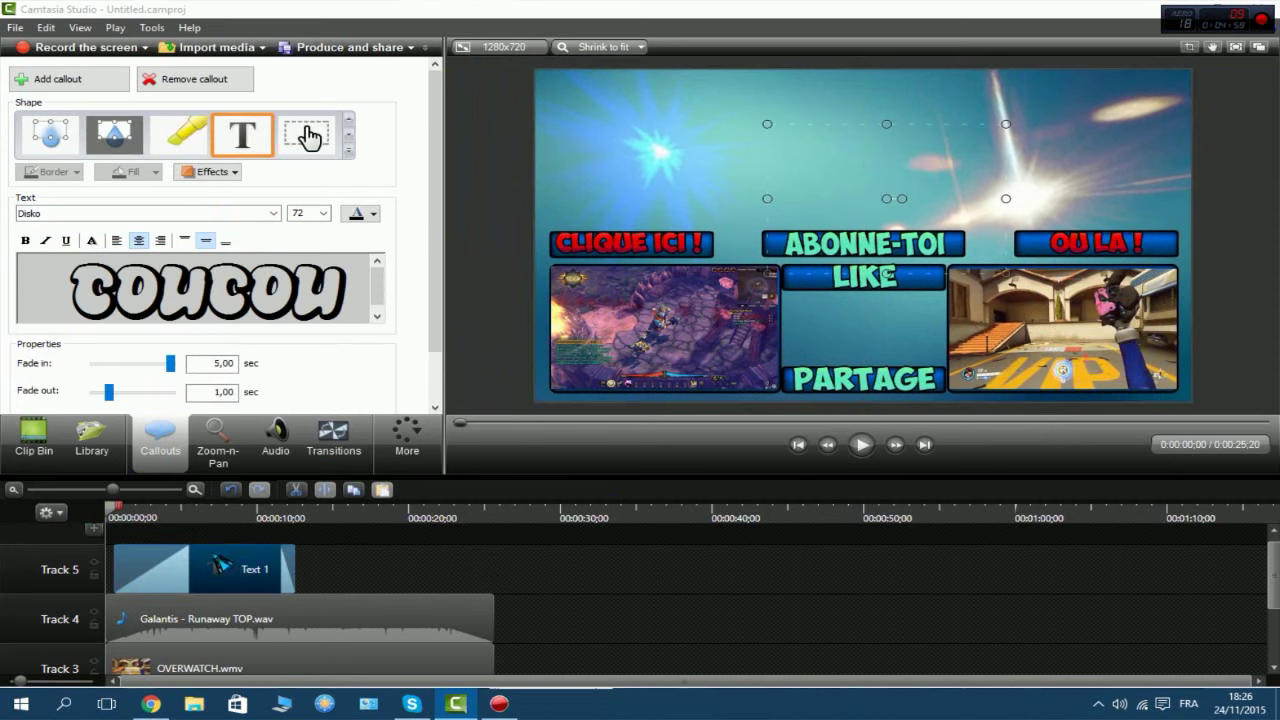
{"action": "mouse_move", "coordinate": [805, 155]}
{"action": "left_mouse_down"}
{"action": "mouse_move", "coordinate": [766, 120]}
{"action": "mouse_move", "coordinate": [810, 154]}
{"action": "left_mouse_up"}
{"action": "left_click", "coordinate": [797, 164]}
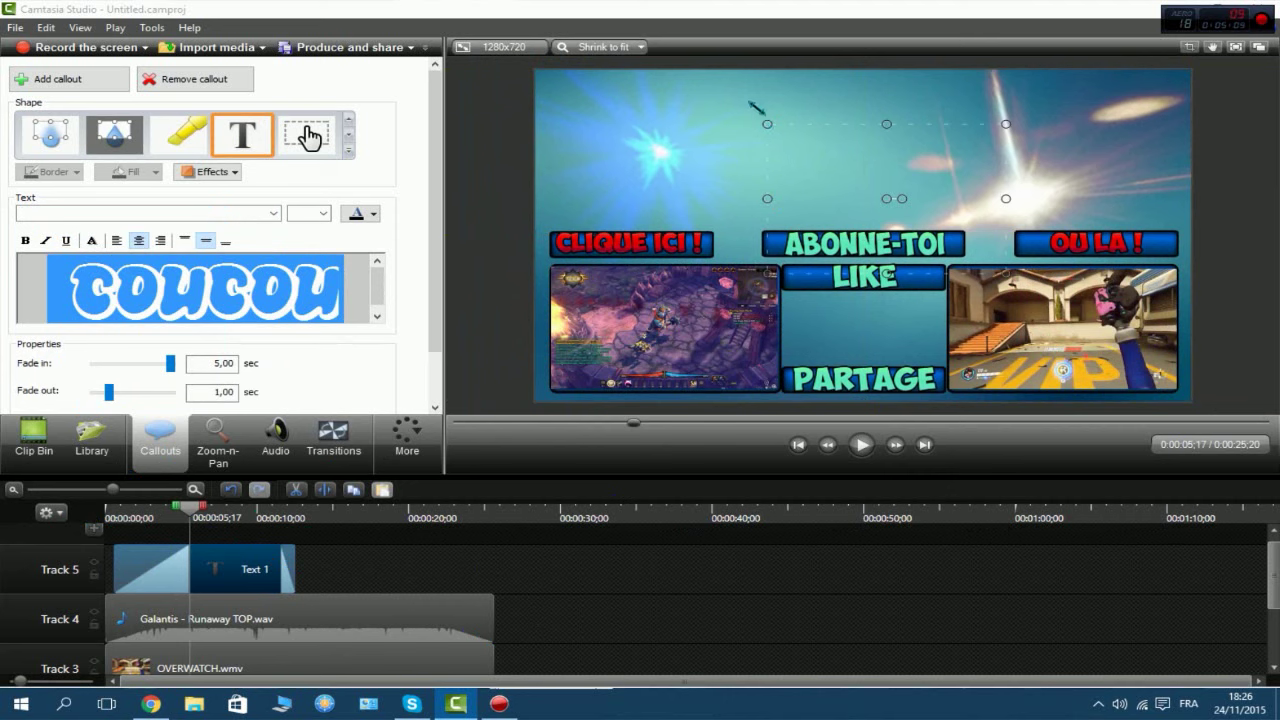
{"action": "left_click_drag", "start_coordinate": [757, 108], "coordinate": [807, 179]}
{"action": "left_click_drag", "start_coordinate": [898, 168], "coordinate": [875, 175]}
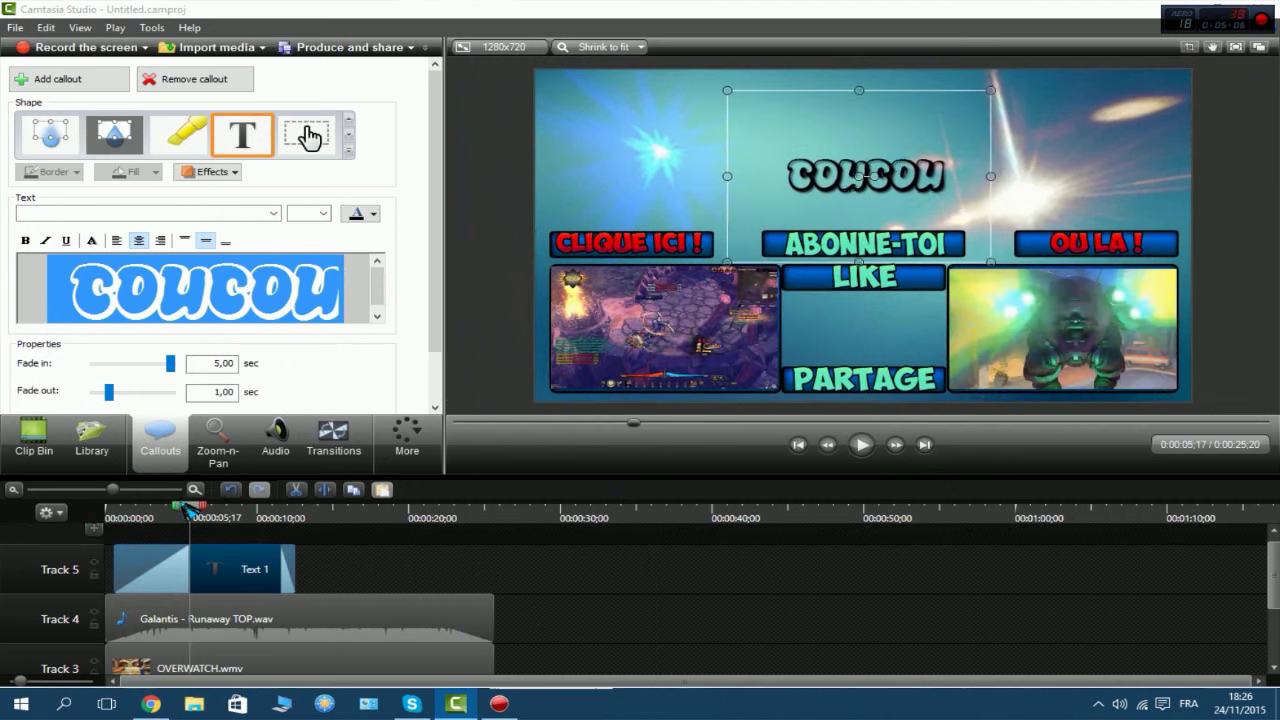
Preview the COUCOU callout from the timeline start, and set its fade in and fade out to 0,00 sec
{"action": "left_click_drag", "start_coordinate": [188, 510], "coordinate": [110, 510]}
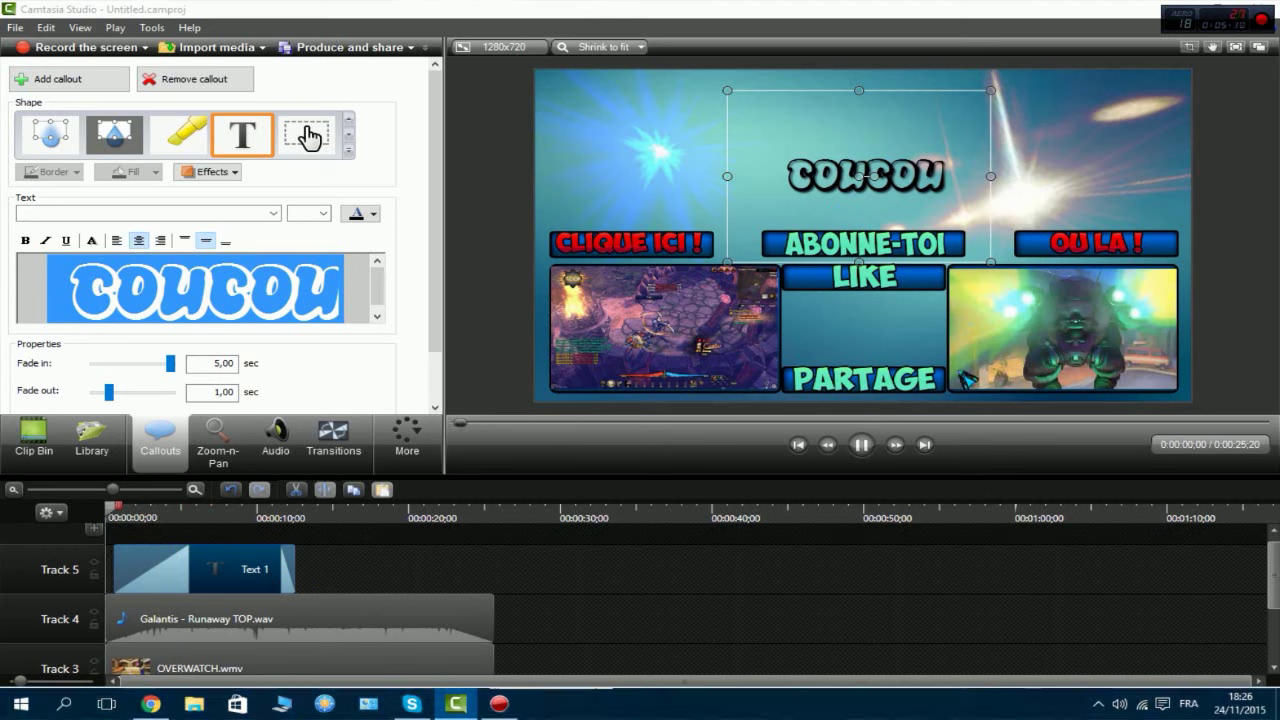
{"action": "left_click", "coordinate": [879, 461]}
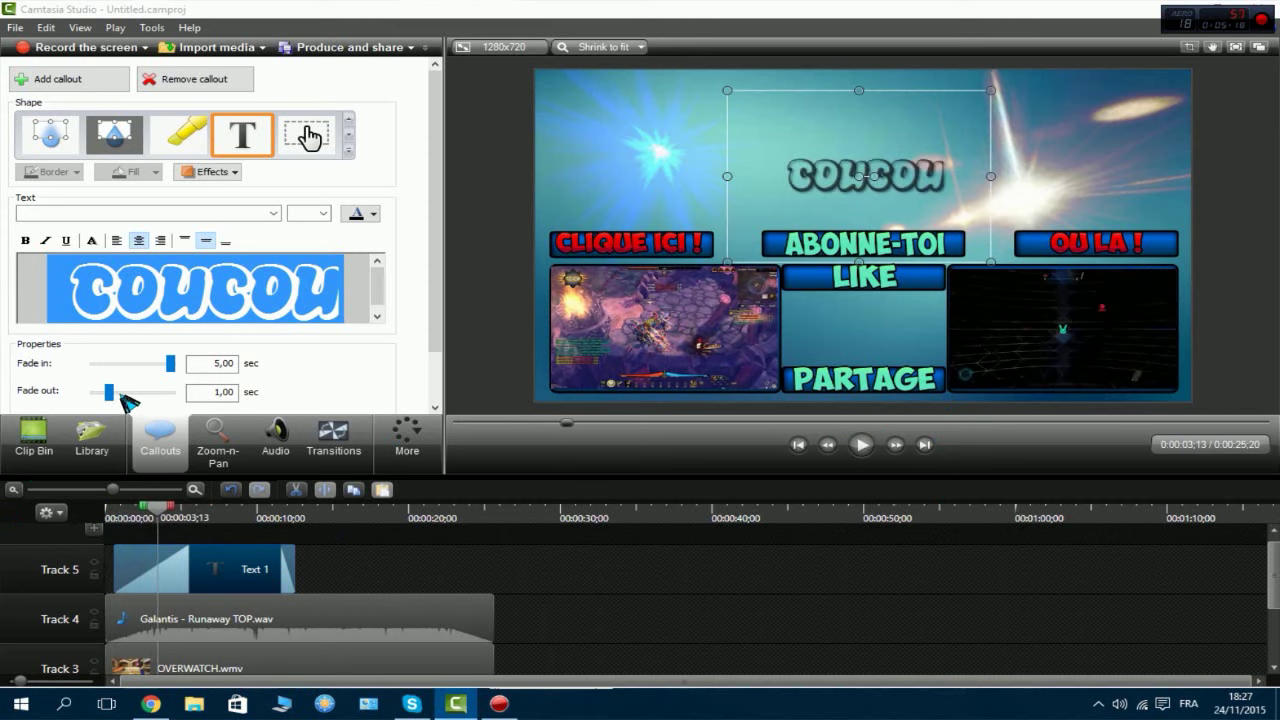
{"action": "left_click_drag", "start_coordinate": [170, 368], "coordinate": [4, 394]}
{"action": "left_click_drag", "start_coordinate": [108, 392], "coordinate": [88, 392]}
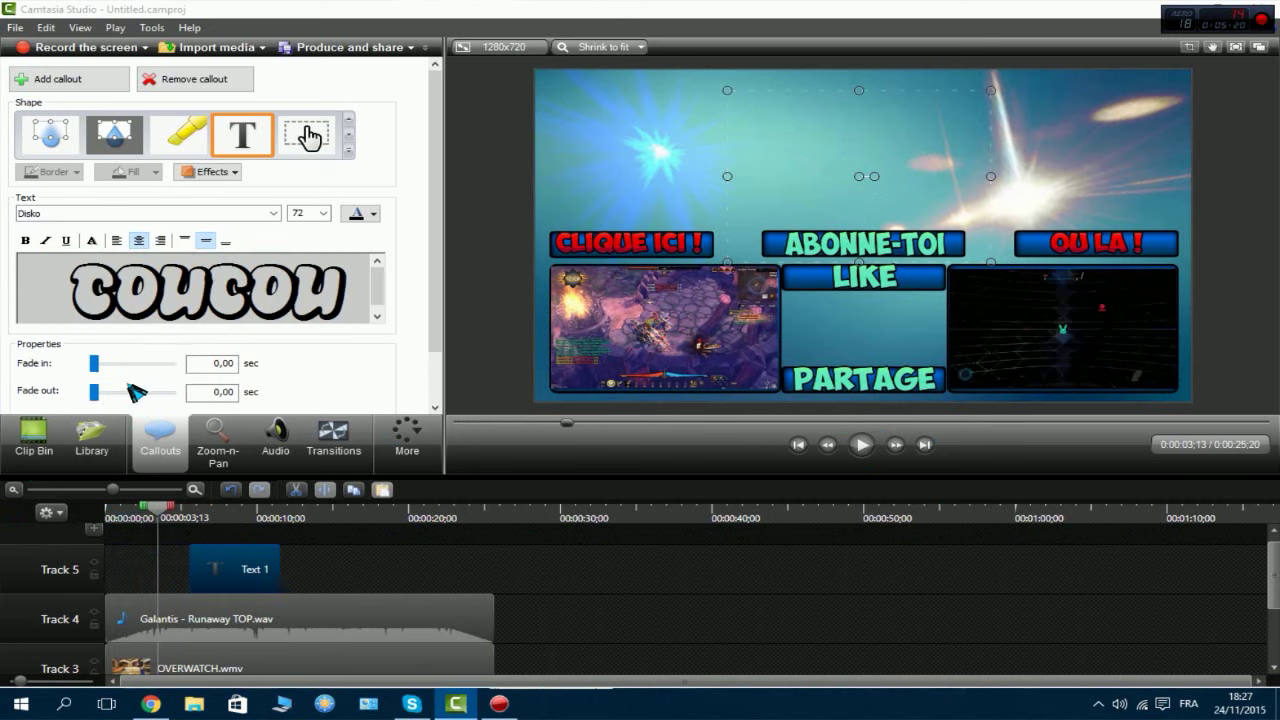
Move the COUCOU callout to the start of Track 5, trim its beginning and play the outro from the start
{"action": "left_click_drag", "start_coordinate": [212, 568], "coordinate": [120, 555]}
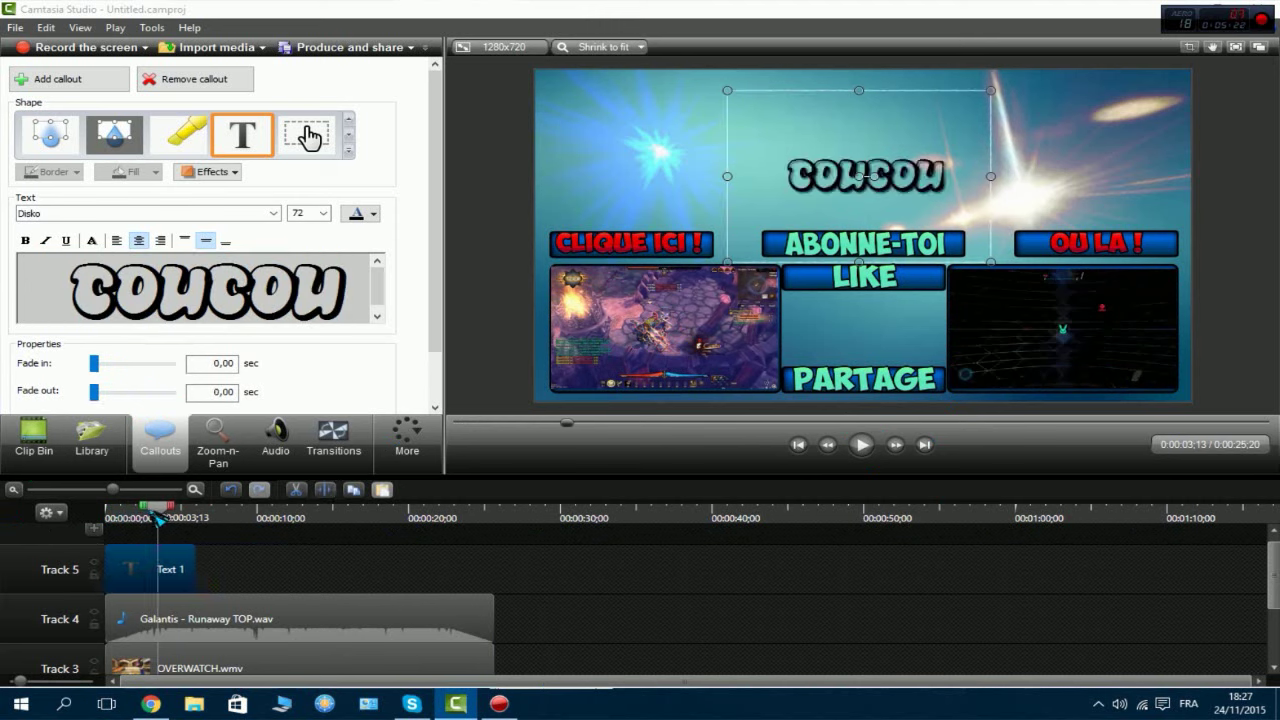
{"action": "left_click_drag", "start_coordinate": [157, 514], "coordinate": [105, 514]}
{"action": "left_click_drag", "start_coordinate": [109, 568], "coordinate": [155, 576]}
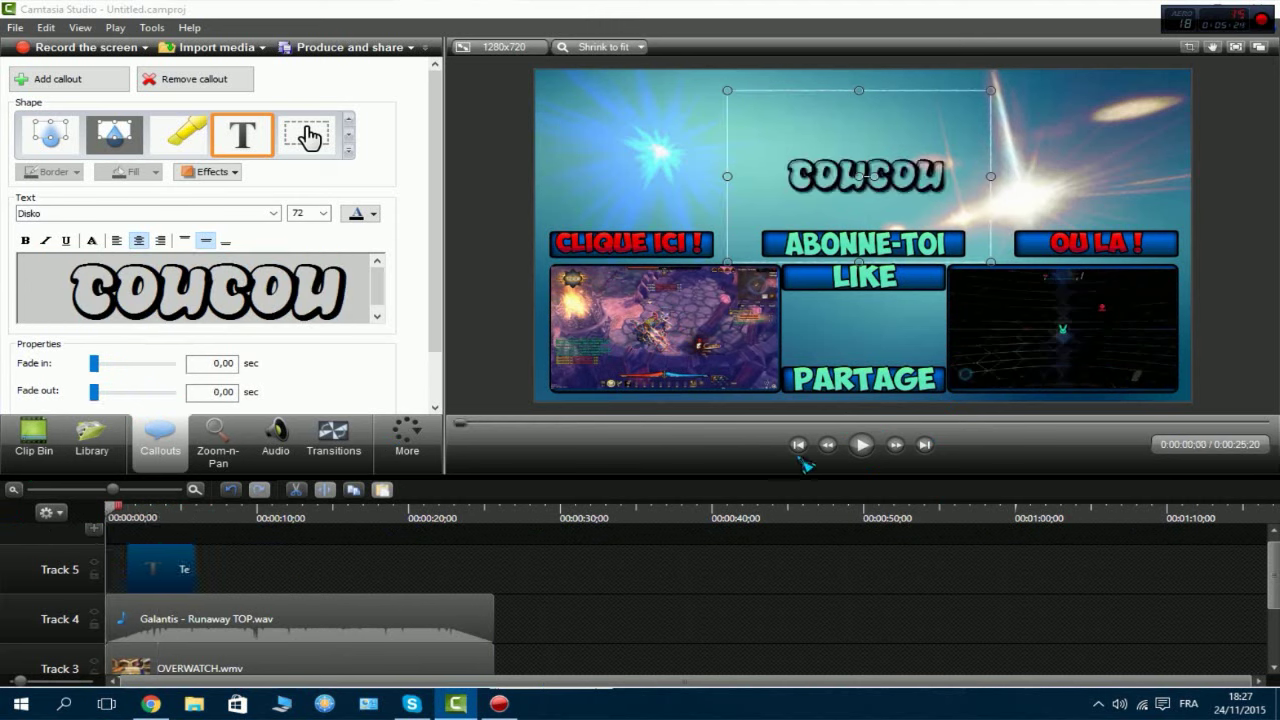
{"action": "left_click", "coordinate": [861, 445]}
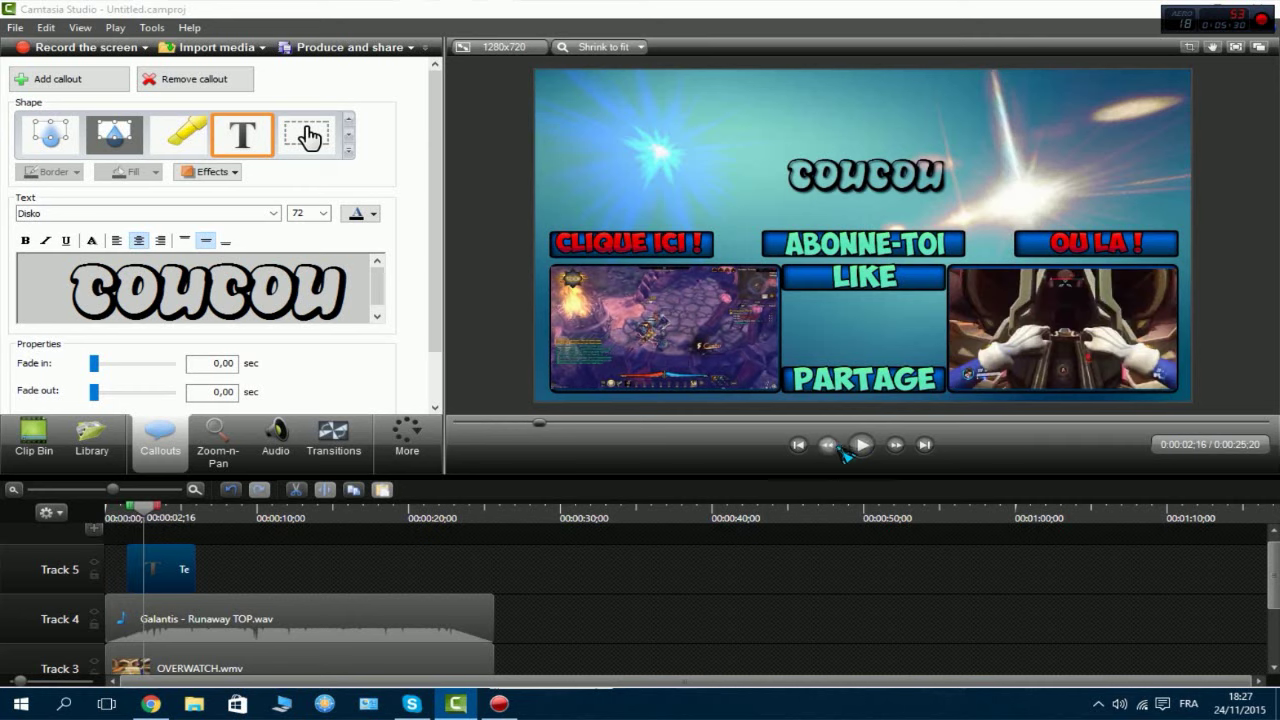
{"action": "left_click", "coordinate": [861, 445]}
Delete the COUCOU text callout from Track 5 and go back to the project's media clips
{"action": "key", "text": "Delete"}
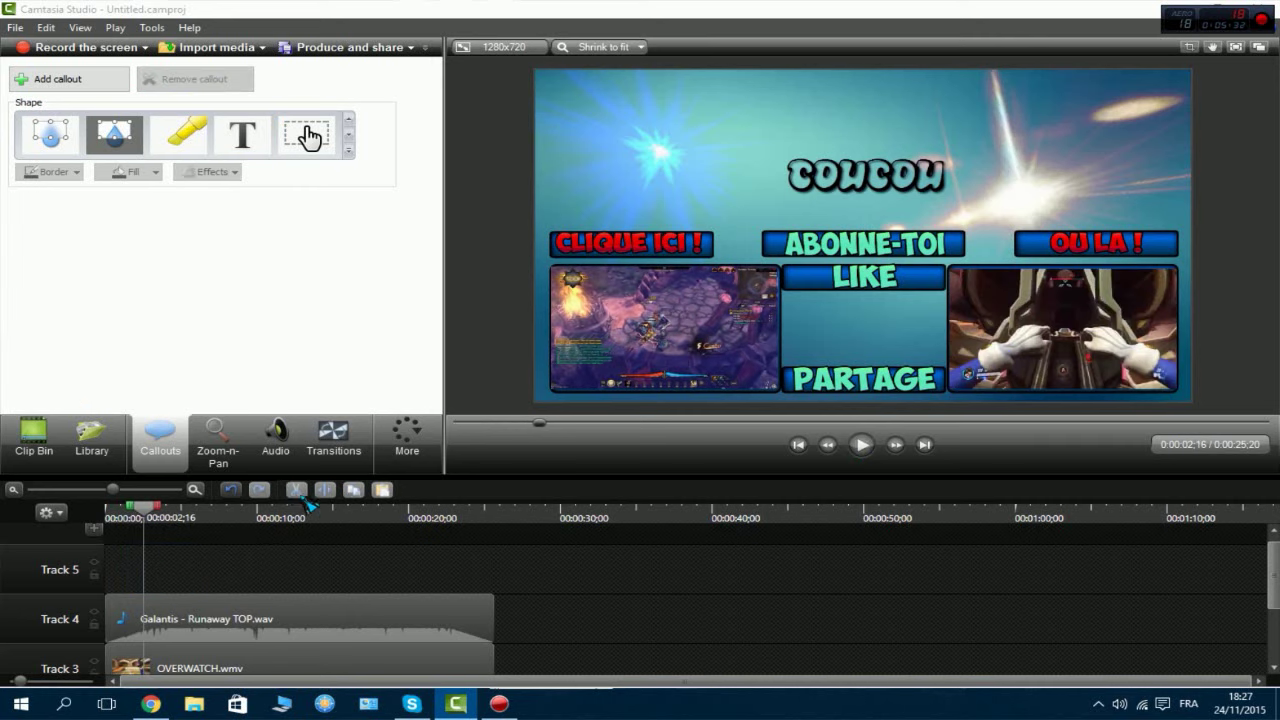
{"action": "scroll", "coordinate": [572, 638], "scroll_direction": "down", "scroll_amount": 1}
{"action": "scroll", "coordinate": [620, 637], "scroll_direction": "down", "scroll_amount": 2}
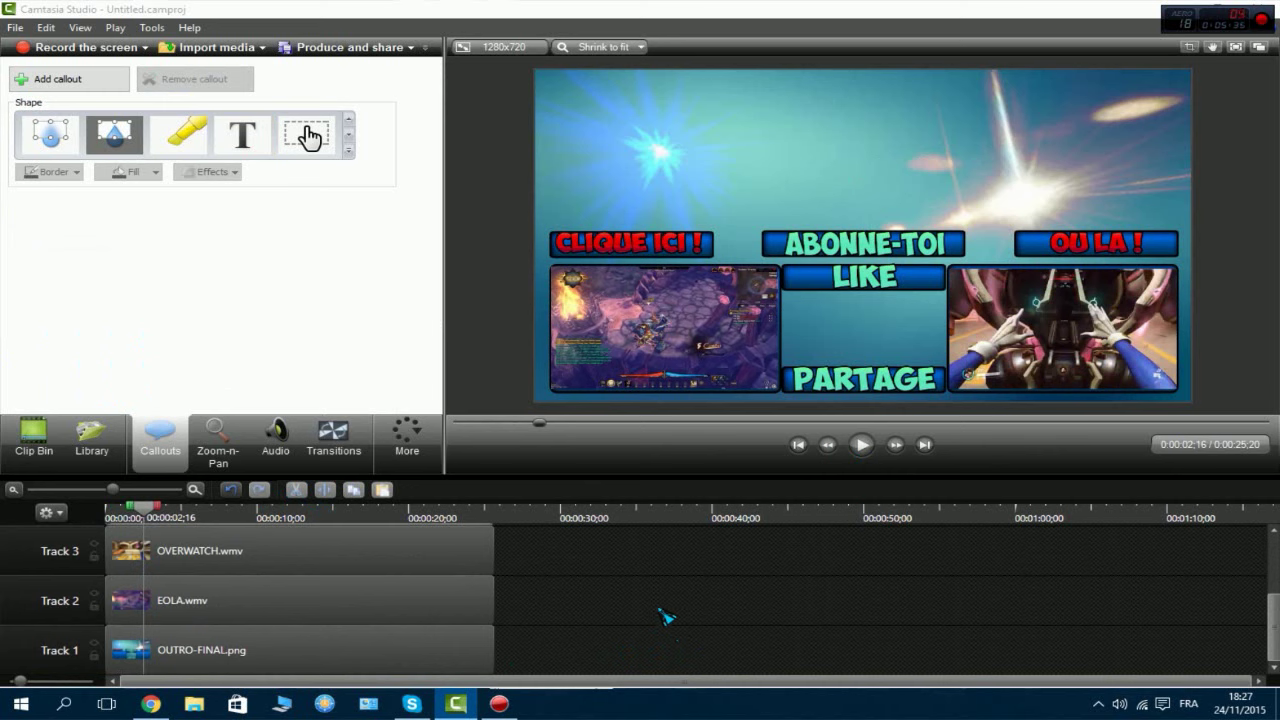
{"action": "left_click", "coordinate": [33, 437]}
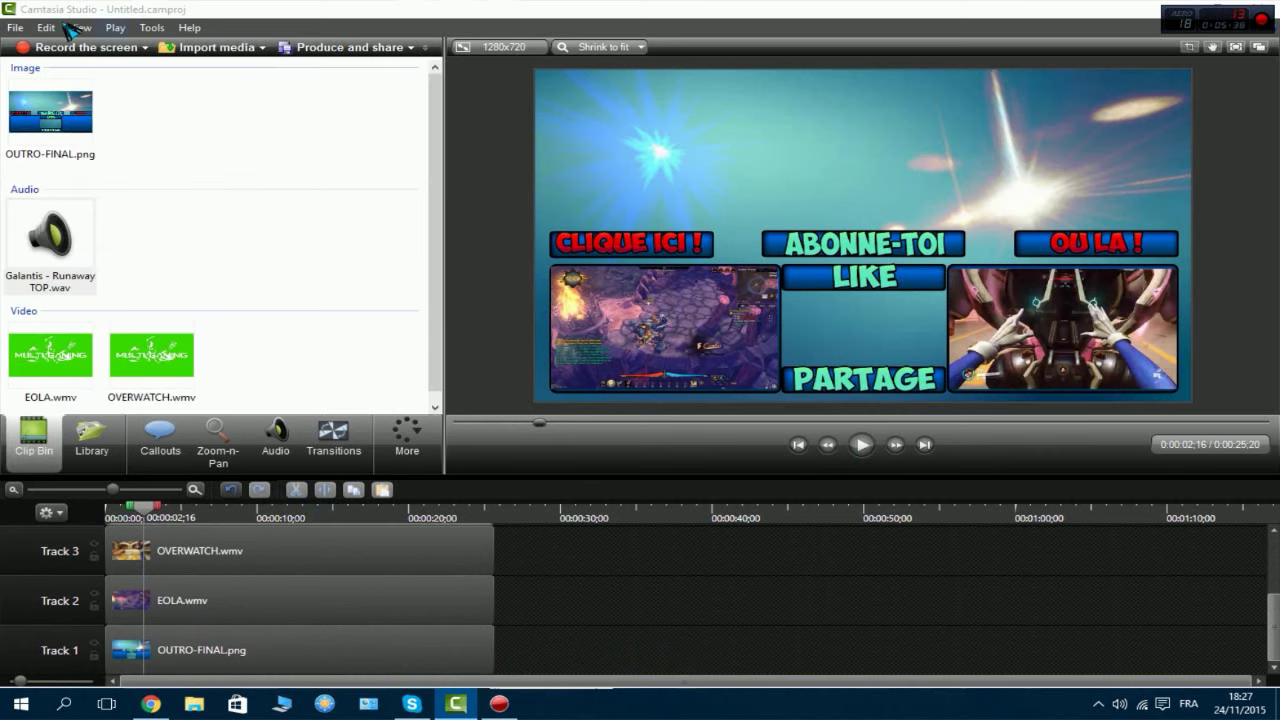
Start producing the video with Custom production settings and advance through the wizard to the Video Options page
{"action": "left_click", "coordinate": [15, 27]}
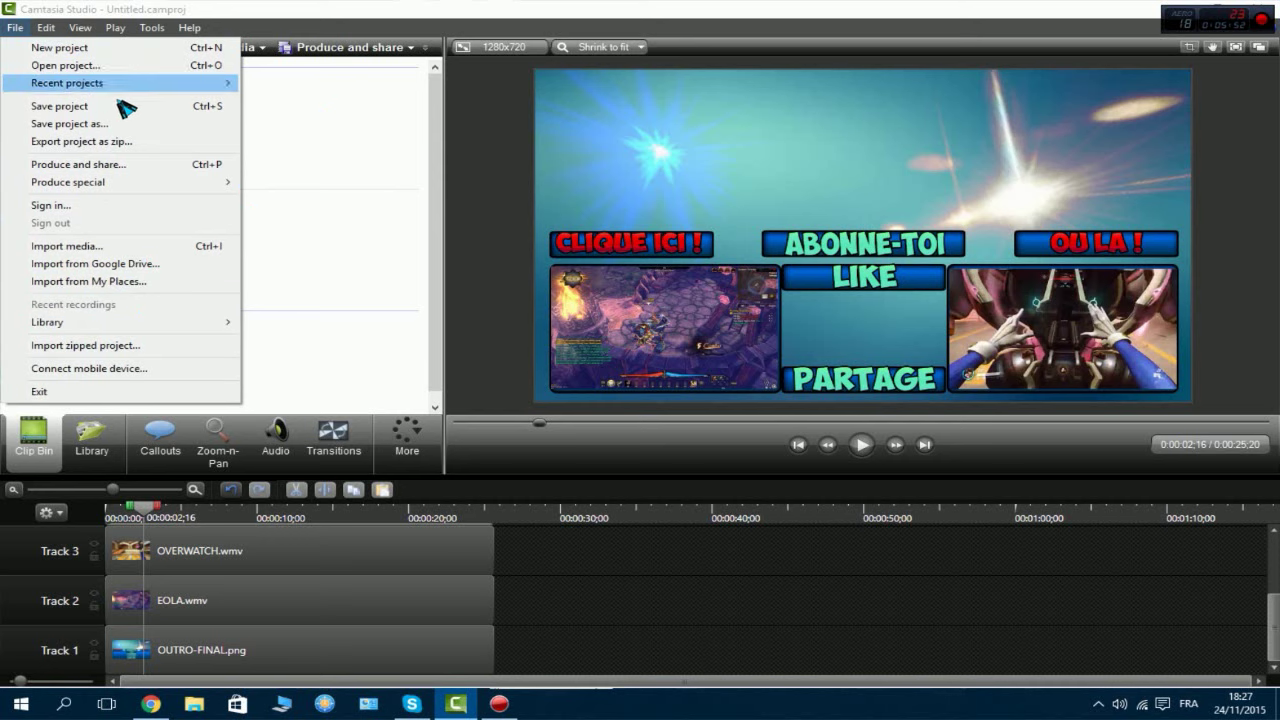
{"action": "left_click", "coordinate": [120, 166]}
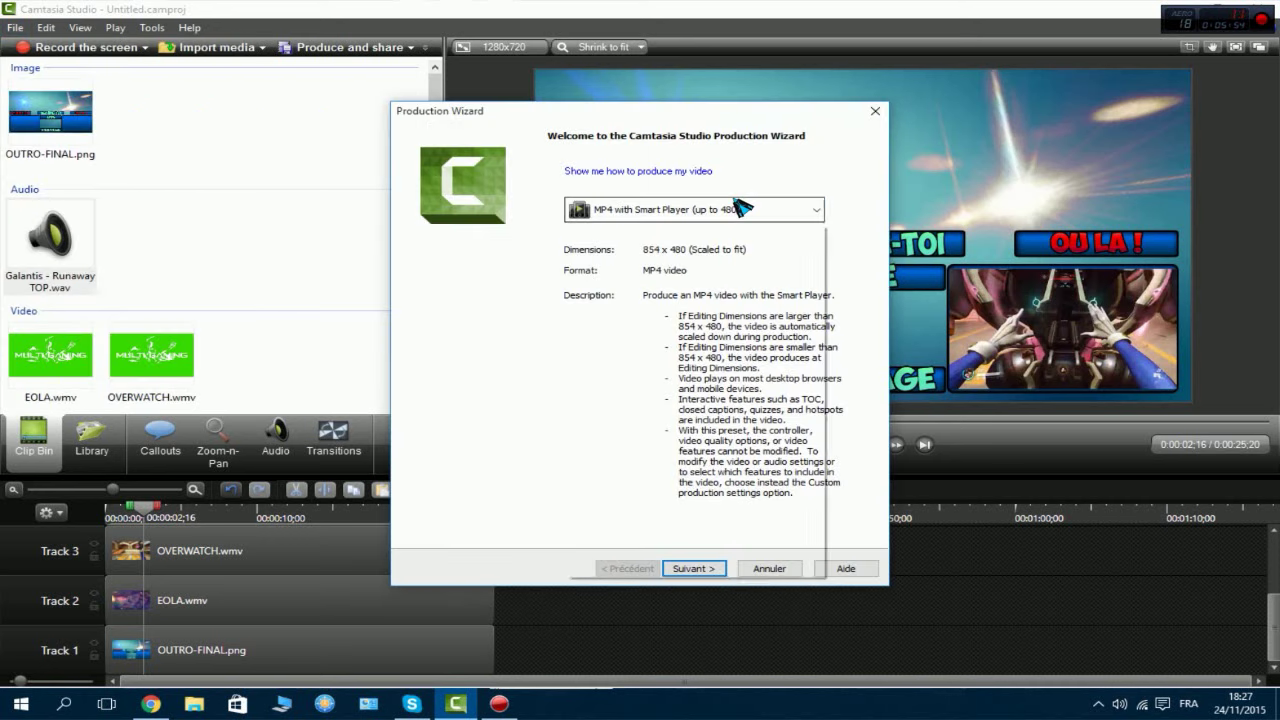
{"action": "left_click", "coordinate": [740, 208]}
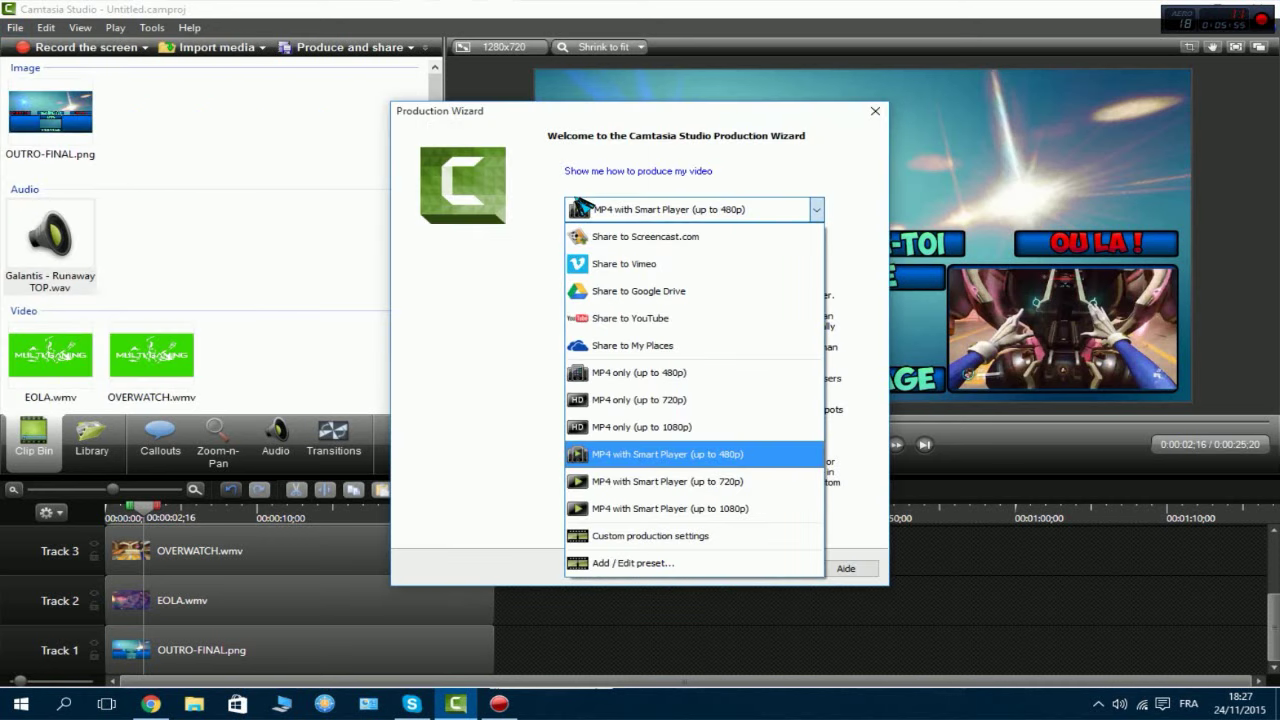
{"action": "left_click", "coordinate": [645, 540]}
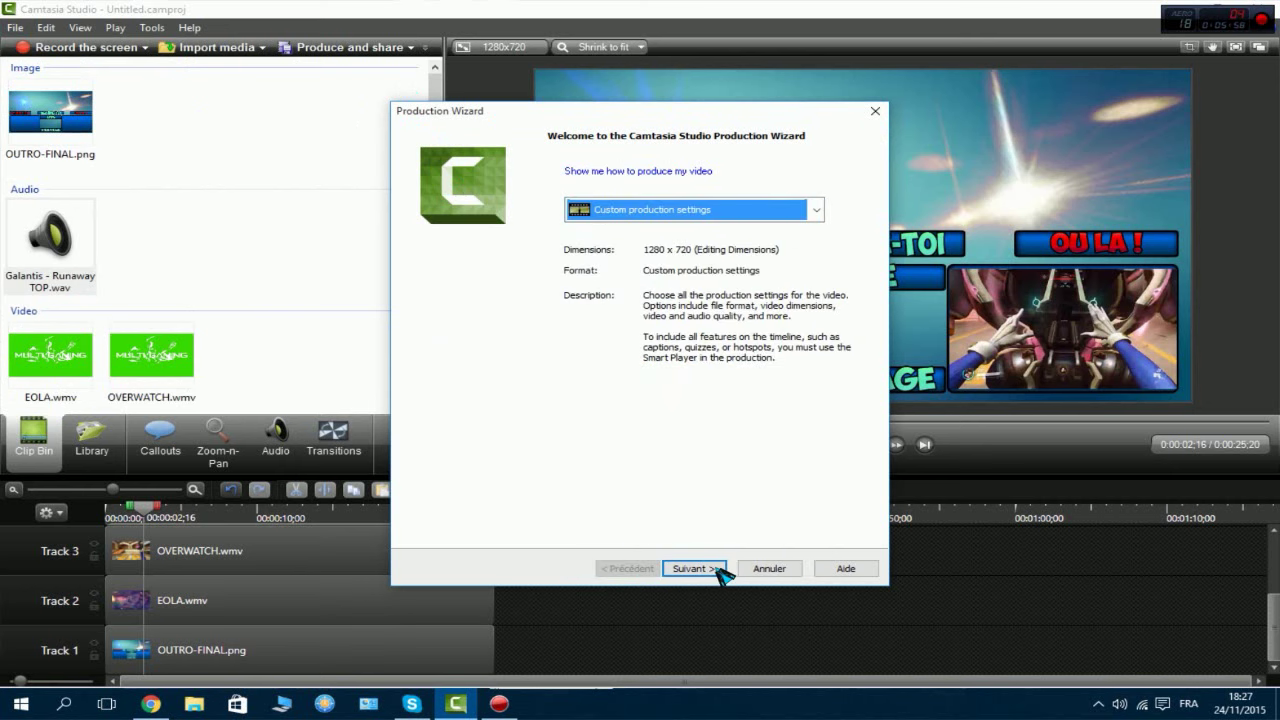
{"action": "left_click", "coordinate": [714, 570]}
{"action": "left_click", "coordinate": [714, 570]}
{"action": "left_click", "coordinate": [714, 570]}
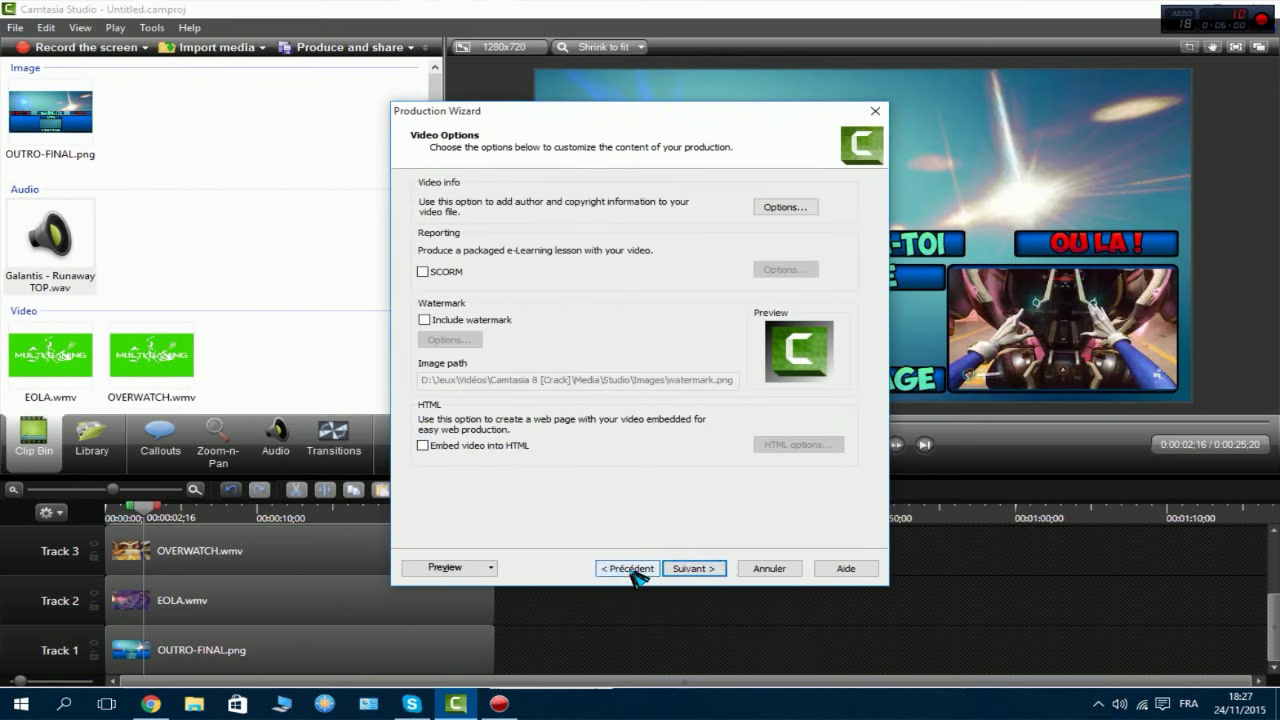
Review the video size, keep it at 1280x720, and set the production name to xdfsdf
{"action": "left_click", "coordinate": [694, 569]}
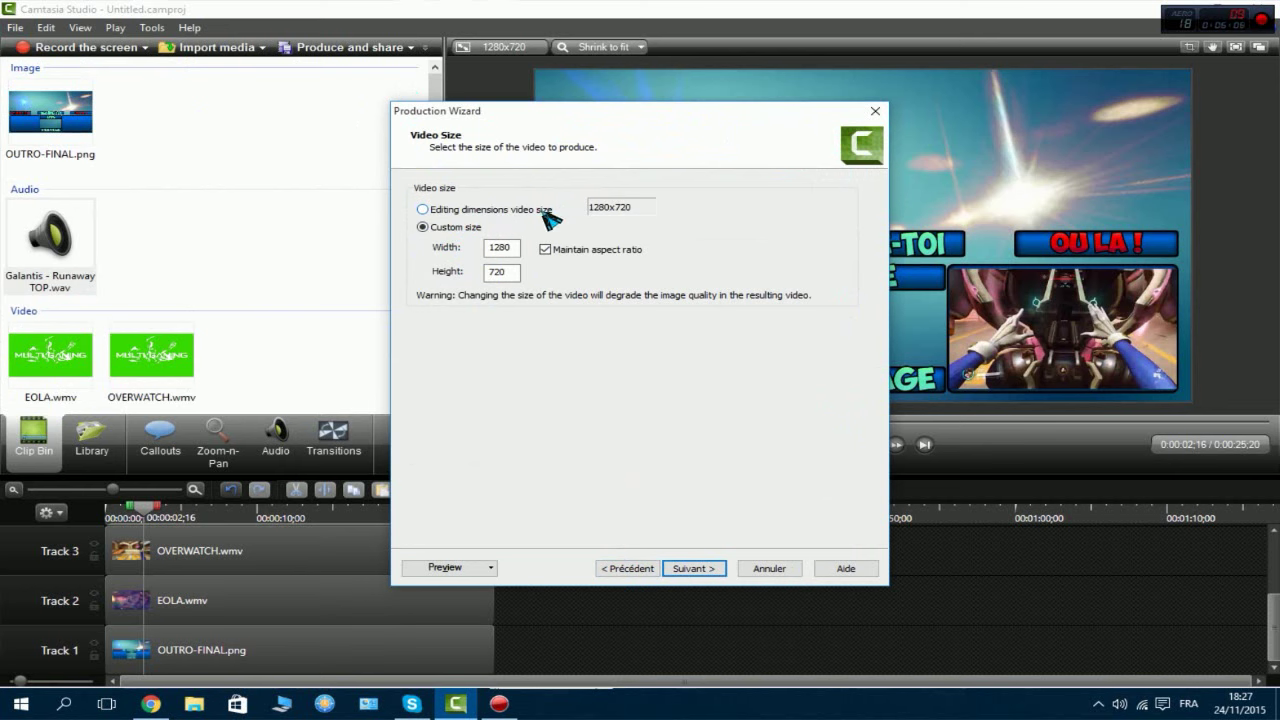
{"action": "left_click", "coordinate": [694, 569]}
{"action": "left_click", "coordinate": [694, 569]}
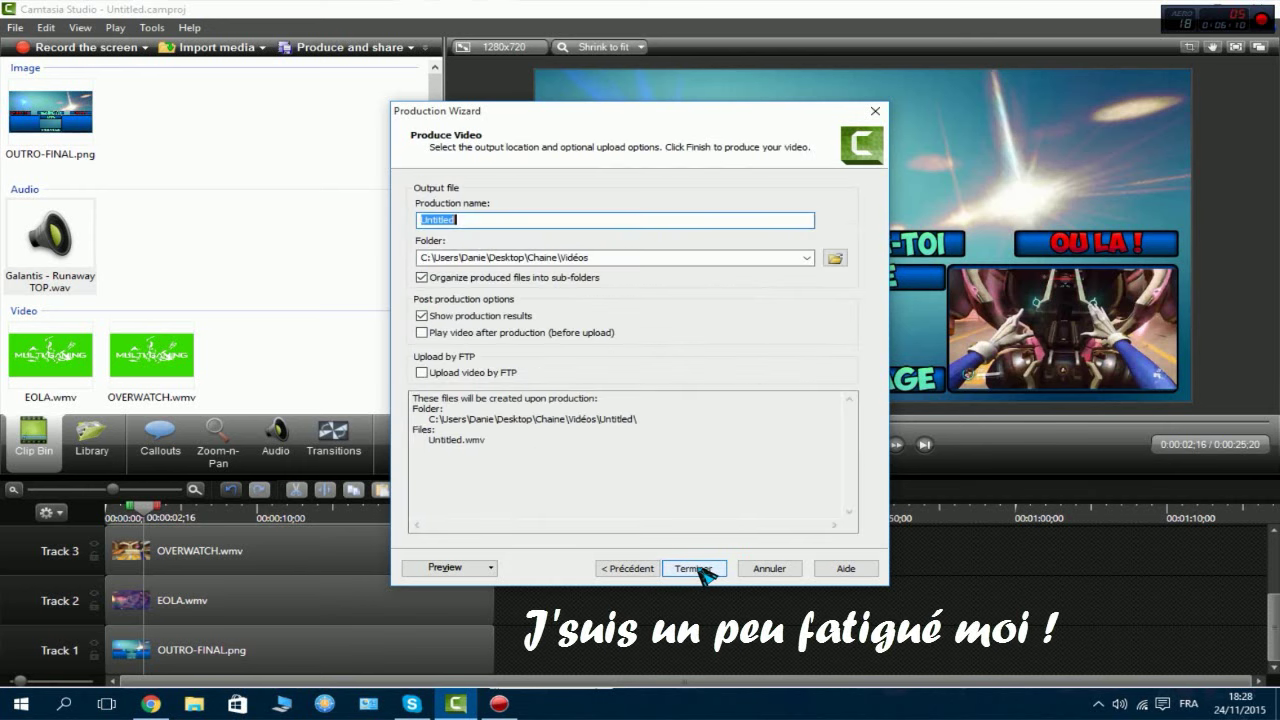
{"action": "type", "text": "xdfsdf"}
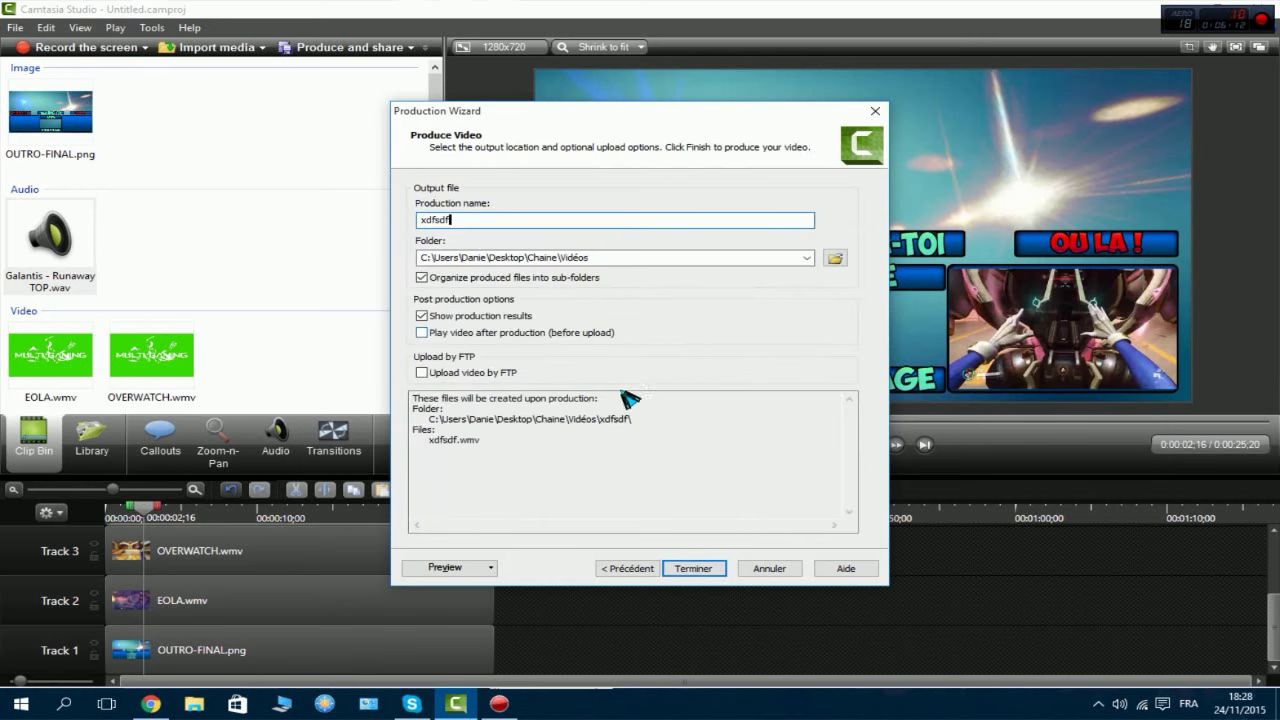